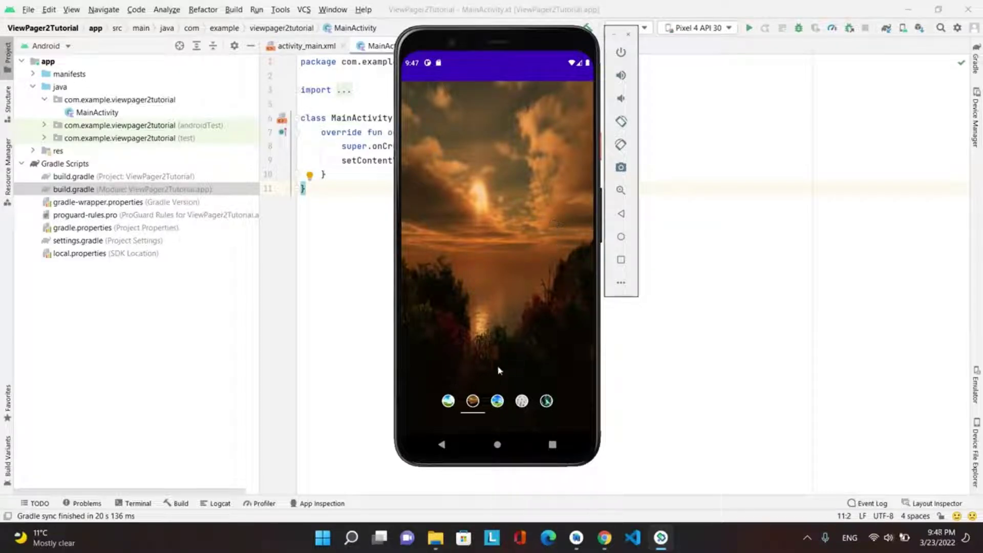
Swipe the image slider forward through the green field and waterfall pages.
{"action": "left_click_drag", "start_coordinate": [485, 335], "coordinate": [432, 332]}
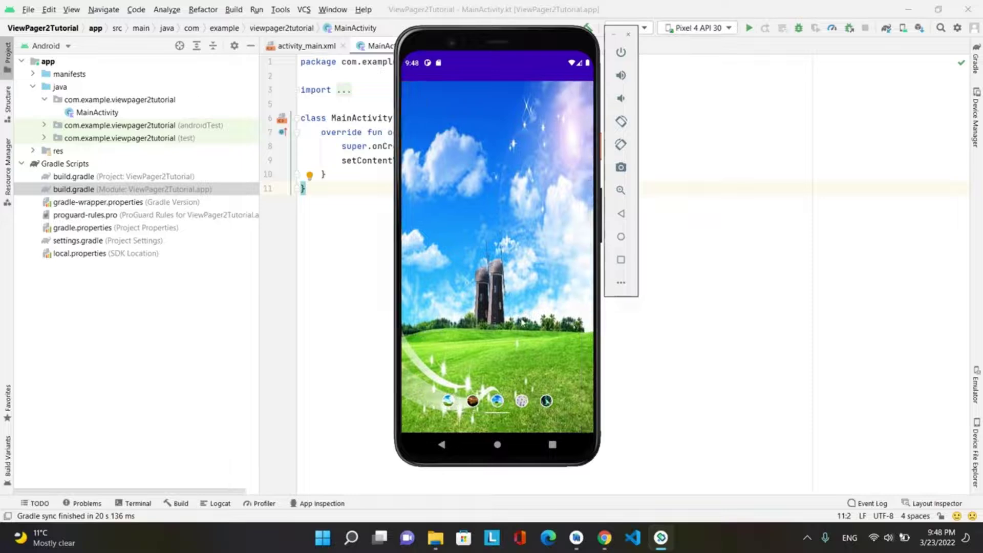
{"action": "left_click_drag", "start_coordinate": [521, 322], "coordinate": [446, 322]}
{"action": "left_click_drag", "start_coordinate": [522, 330], "coordinate": [450, 414]}
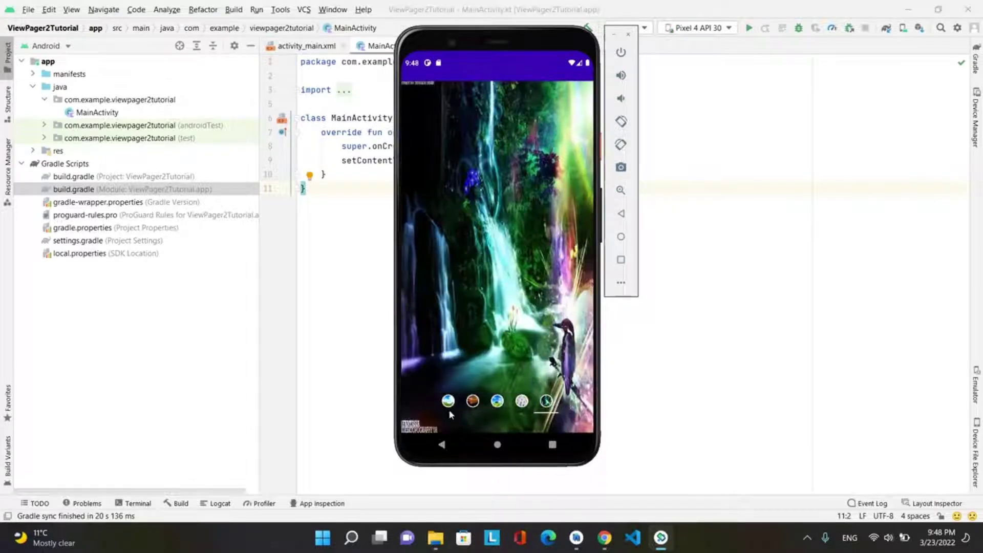
Tap the tab icons to jump between pages, swipe to sunset, then close the emulator.
{"action": "left_click", "coordinate": [473, 401]}
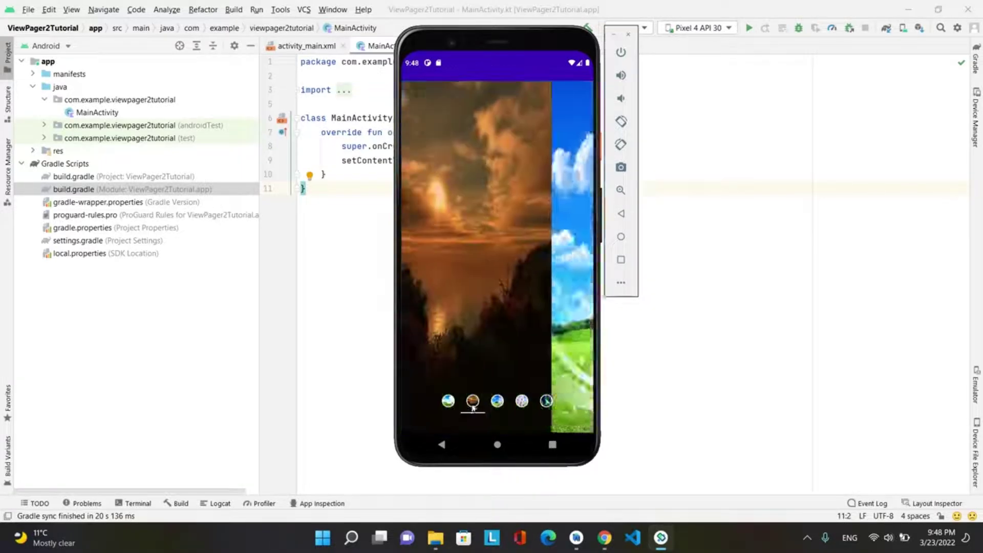
{"action": "left_click", "coordinate": [546, 402]}
{"action": "left_click", "coordinate": [522, 401]}
{"action": "left_click", "coordinate": [448, 401]}
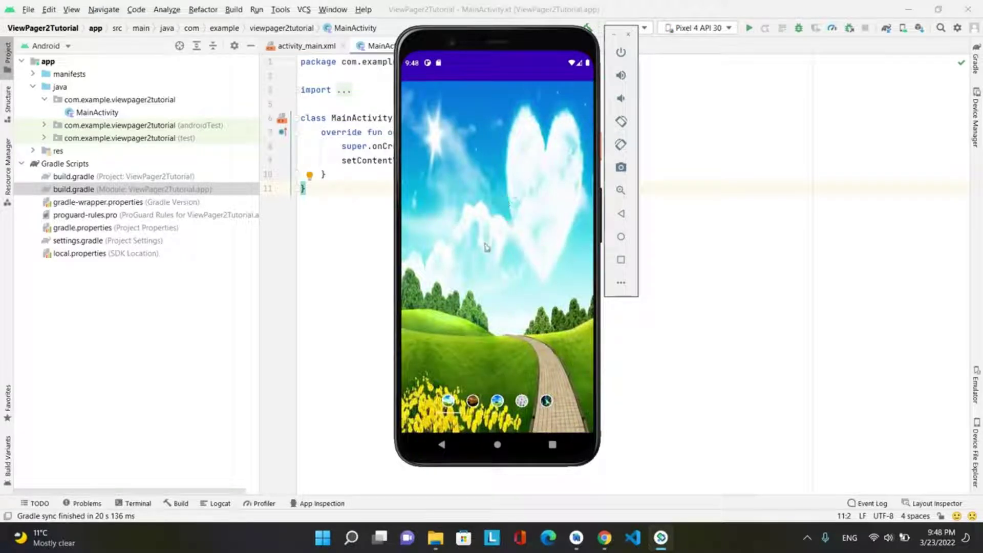
{"action": "left_click_drag", "start_coordinate": [483, 232], "coordinate": [412, 243]}
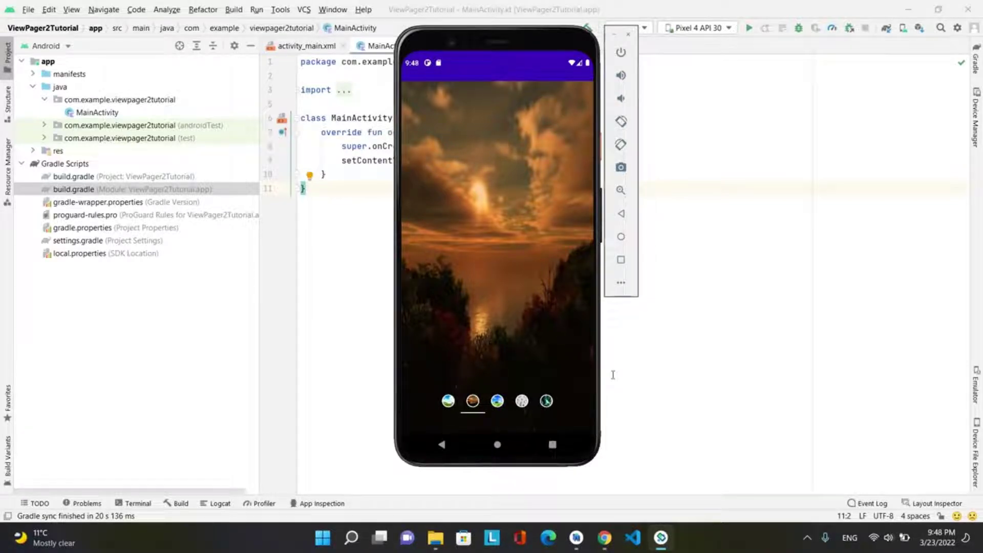
{"action": "left_click", "coordinate": [629, 36]}
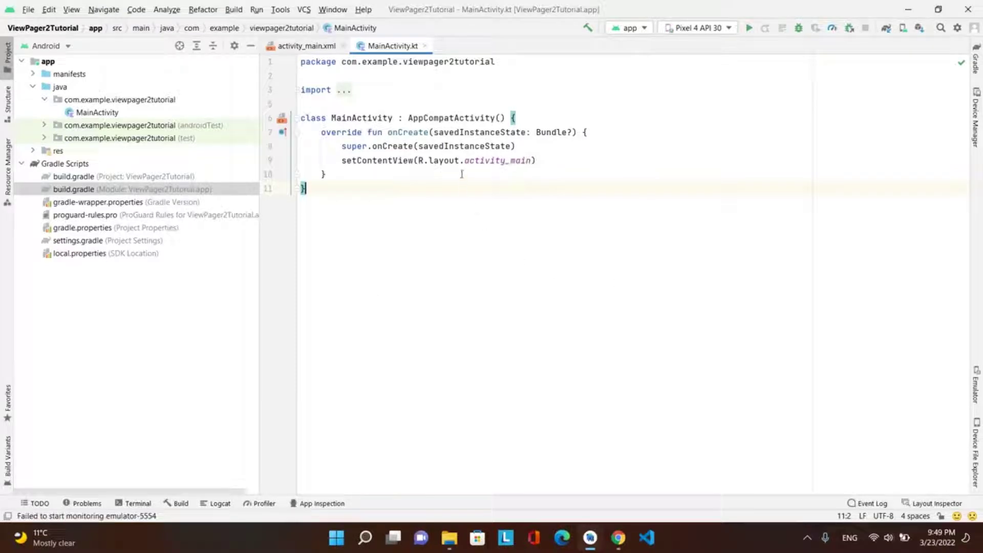
{"action": "left_click", "coordinate": [329, 118]}
{"action": "left_click", "coordinate": [630, 230], "text": "shift"}
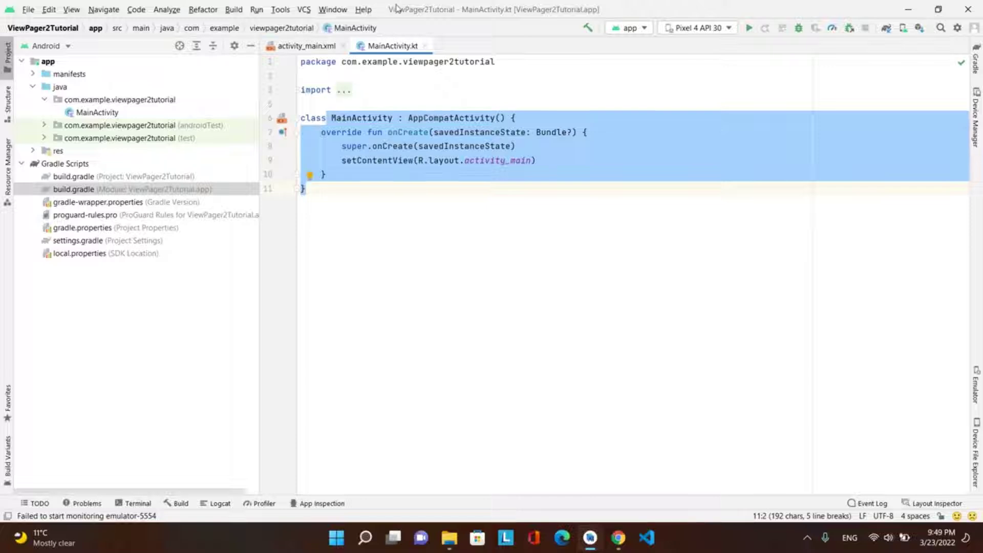
{"action": "left_click_drag", "start_coordinate": [399, 9], "coordinate": [430, 16]}
{"action": "double_click", "coordinate": [430, 14]}
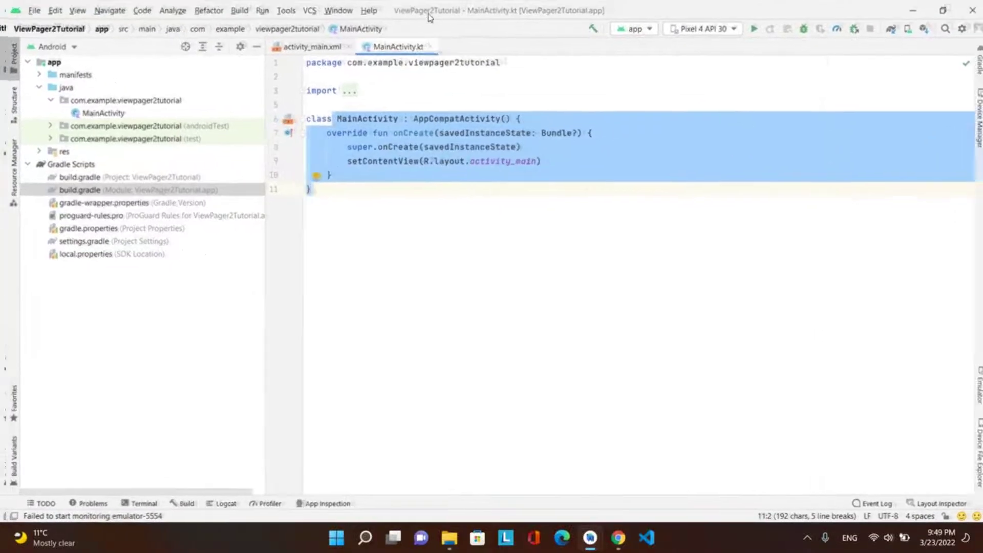
{"action": "left_click", "coordinate": [628, 370]}
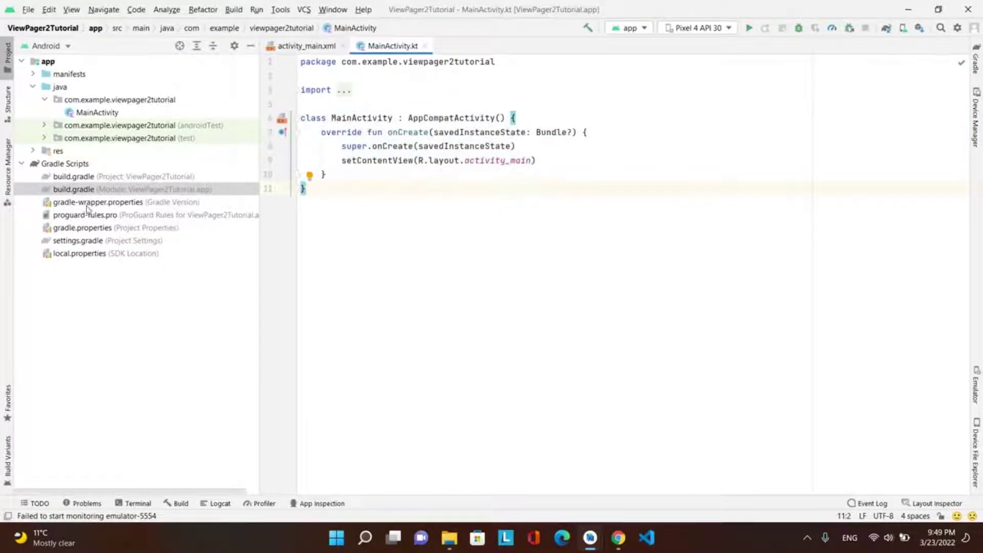
{"action": "left_click", "coordinate": [75, 193]}
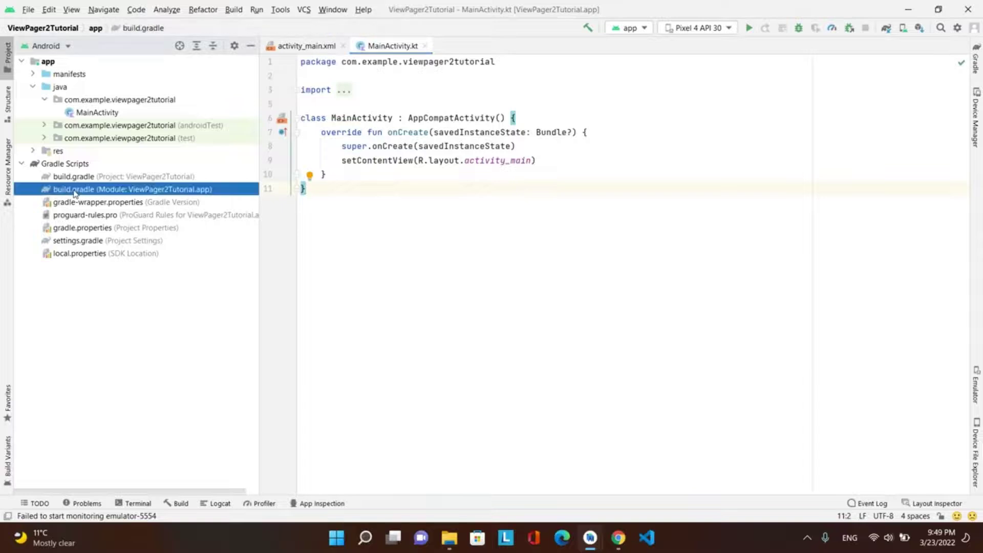
Enable view binding with buildFeatures { viewBinding true } in build.gradle (:app) and sync.
{"action": "double_click", "coordinate": [75, 192]}
{"action": "left_click", "coordinate": [401, 314]}
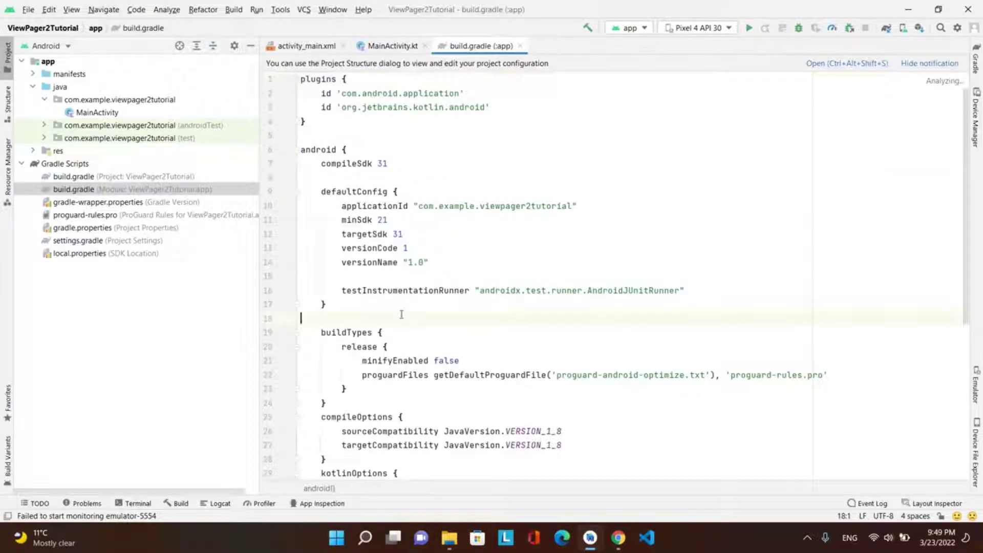
{"action": "key", "text": "Return"}
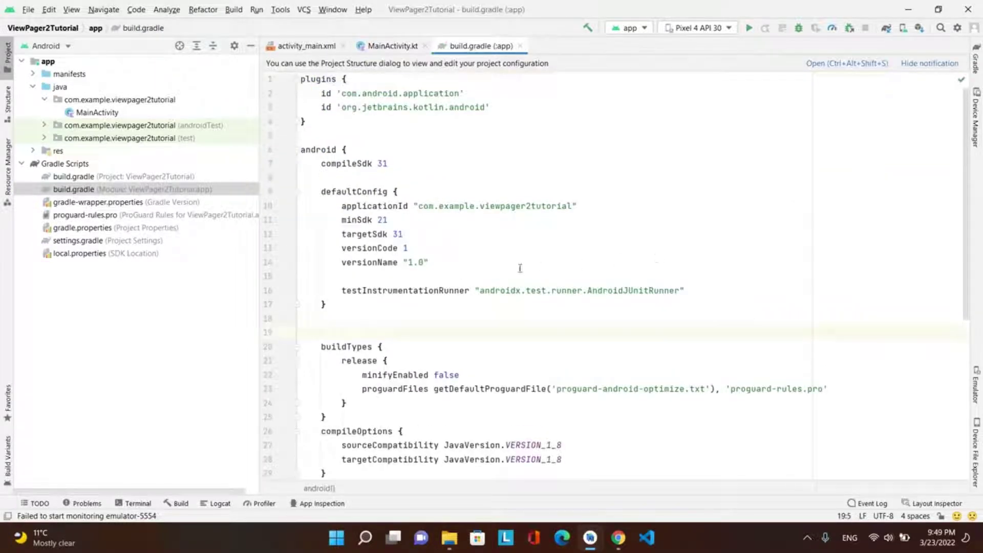
{"action": "type", "text": "buildFeatures {         viewBinding true      }"}
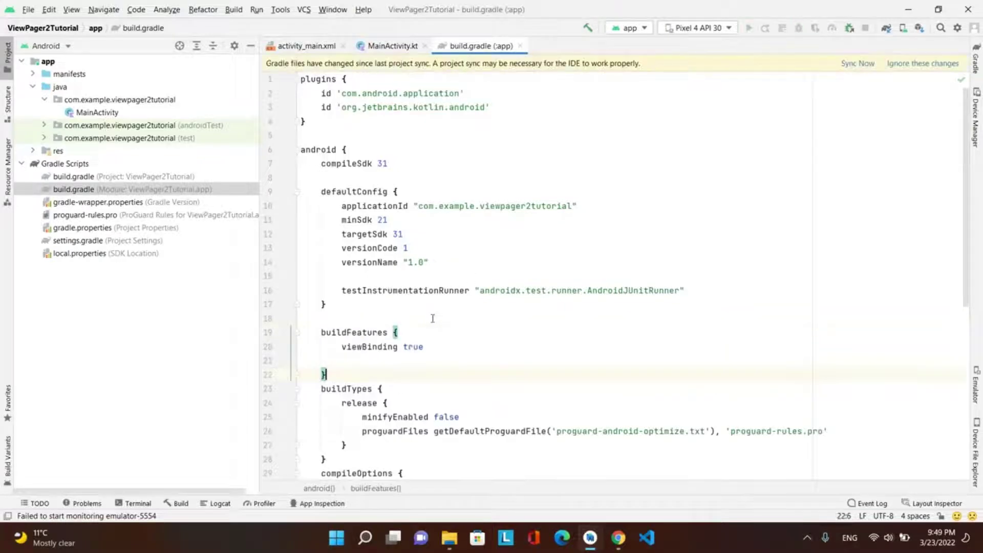
{"action": "left_click", "coordinate": [857, 64]}
{"action": "scroll", "coordinate": [623, 228], "scroll_direction": "down", "scroll_amount": 2}
{"action": "scroll", "coordinate": [624, 227], "scroll_direction": "down", "scroll_amount": 6}
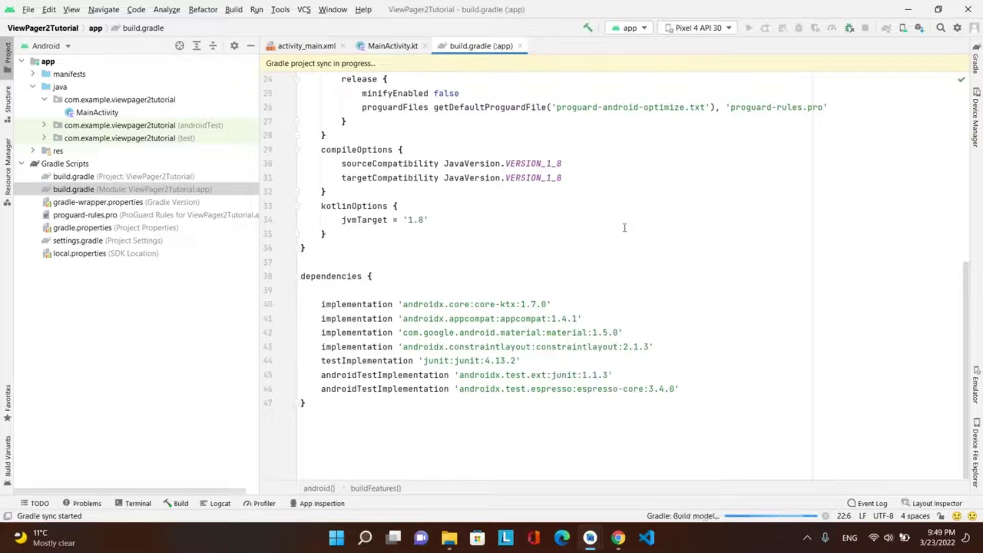
Add the Material, RecyclerView, CircleImageView and CardView dependencies and sync again.
{"action": "key", "text": "ctrl"}
{"action": "key", "text": "ctrl"}
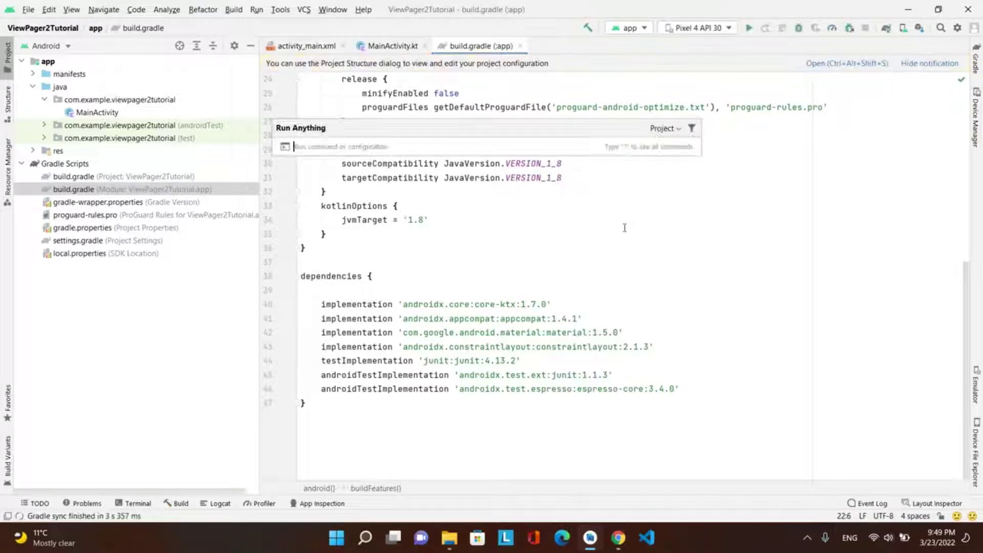
{"action": "left_click", "coordinate": [607, 290]}
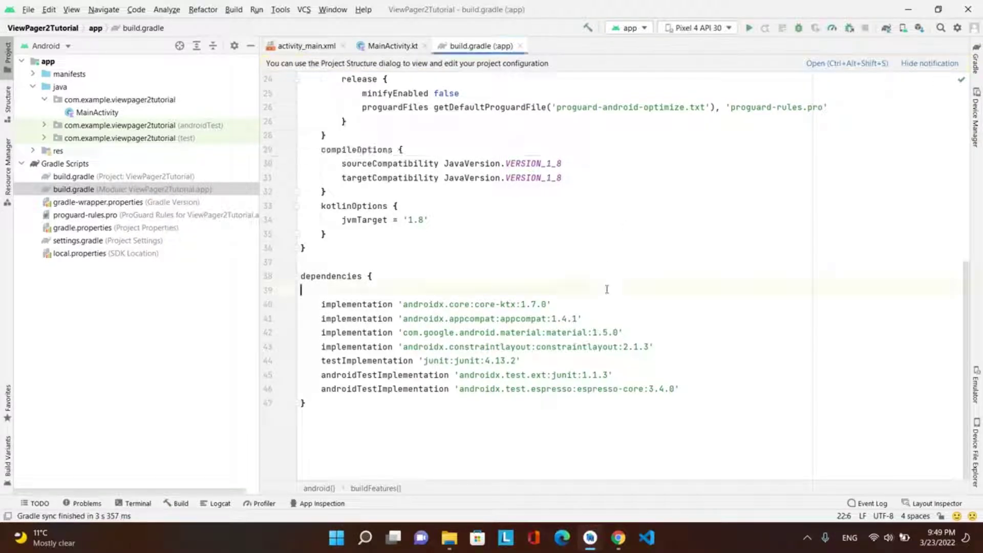
{"action": "left_click", "coordinate": [683, 389]}
{"action": "key", "text": "Return"}
{"action": "key", "text": "Return"}
{"action": "key", "text": "Return"}
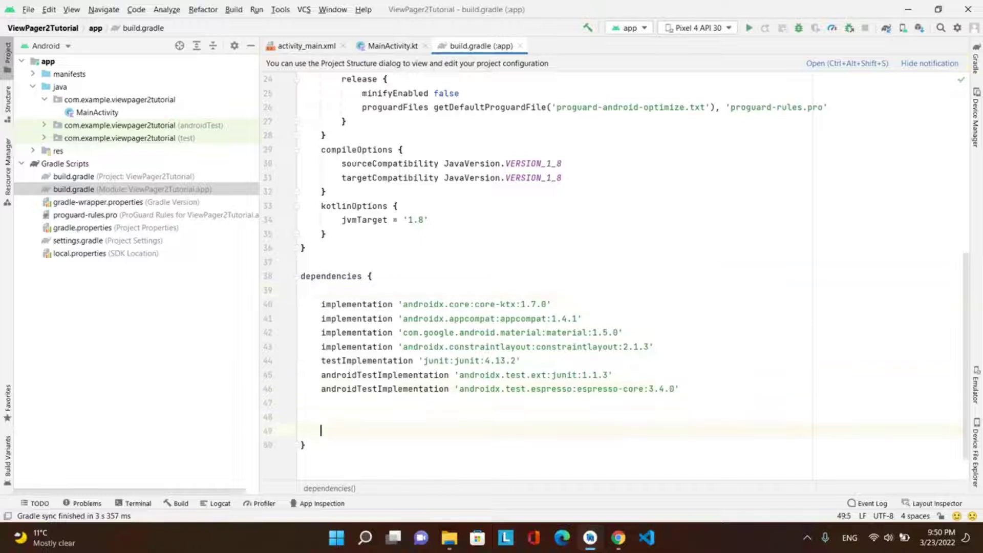
{"action": "type", "text": "implementation 'com.google.android.material:material:1.5.0'     implementation 'androidx.recyclerview:recyclerview:1.2.1'     implementation 'de.hdodenhof:circleimageview:3.1.0'     implementation 'androidx.cardview:cardview:1.0.0'"}
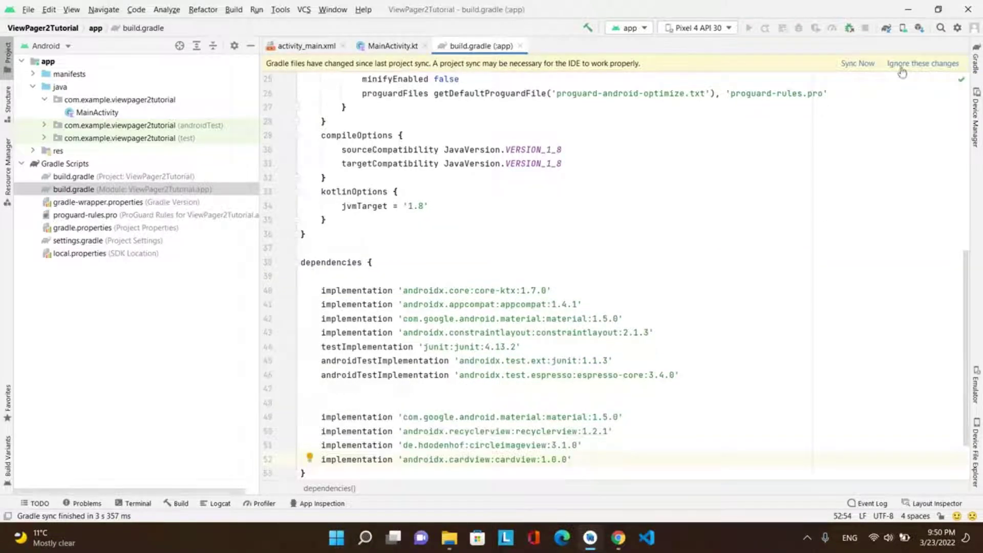
{"action": "left_click", "coordinate": [858, 64]}
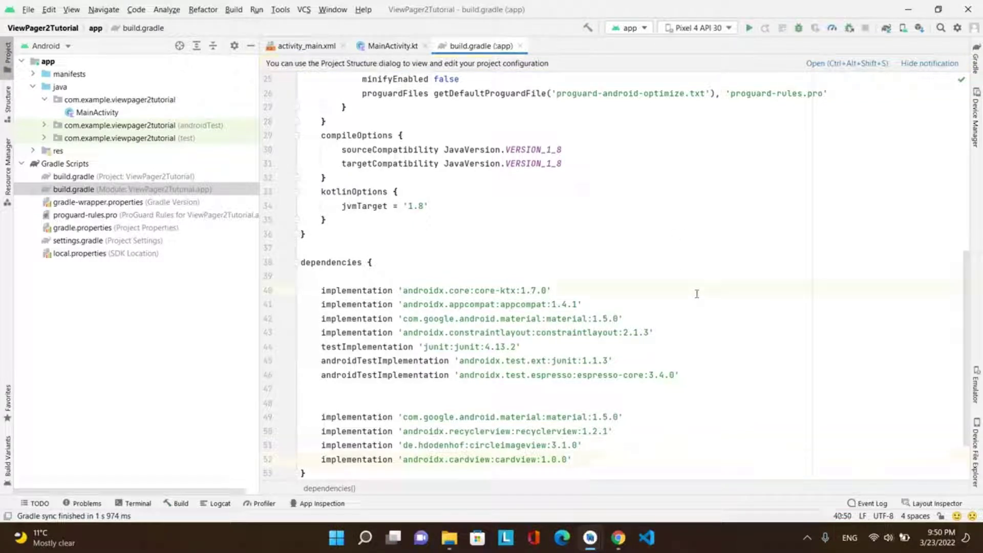
Change the themes.xml parent from DarkActionBar to Theme.MaterialComponents.DayNight.NoActionBar.
{"action": "left_click", "coordinate": [33, 151]}
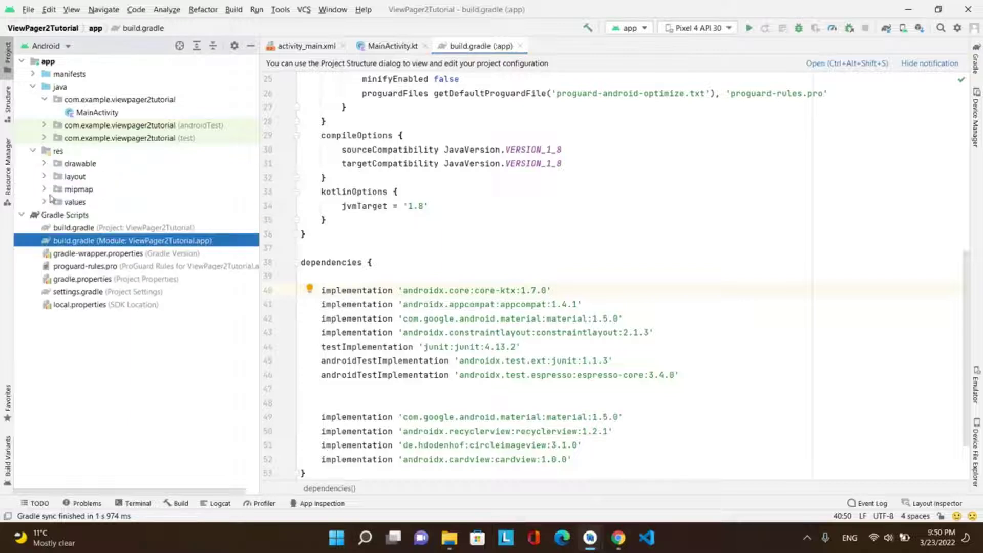
{"action": "left_click", "coordinate": [45, 202]}
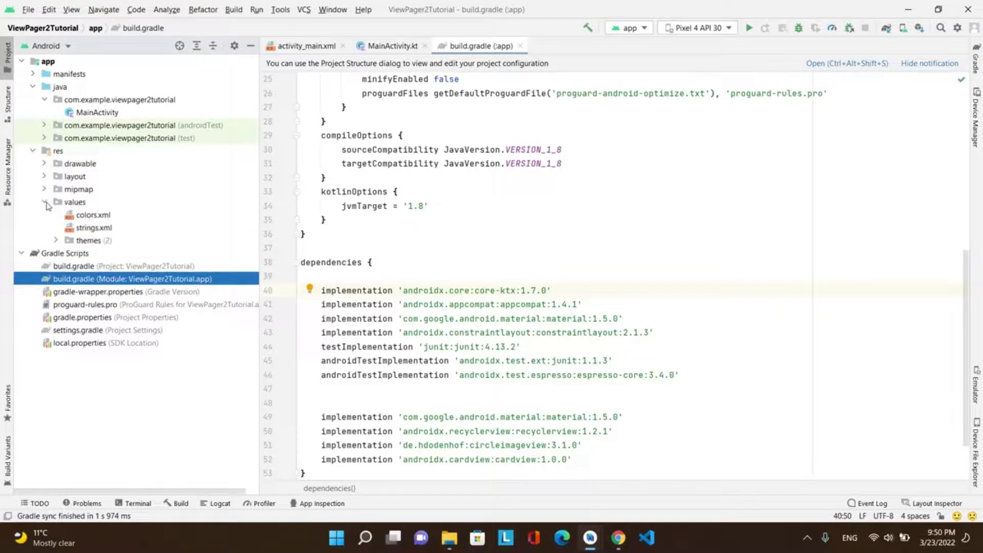
{"action": "double_click", "coordinate": [79, 240]}
{"action": "double_click", "coordinate": [754, 94]}
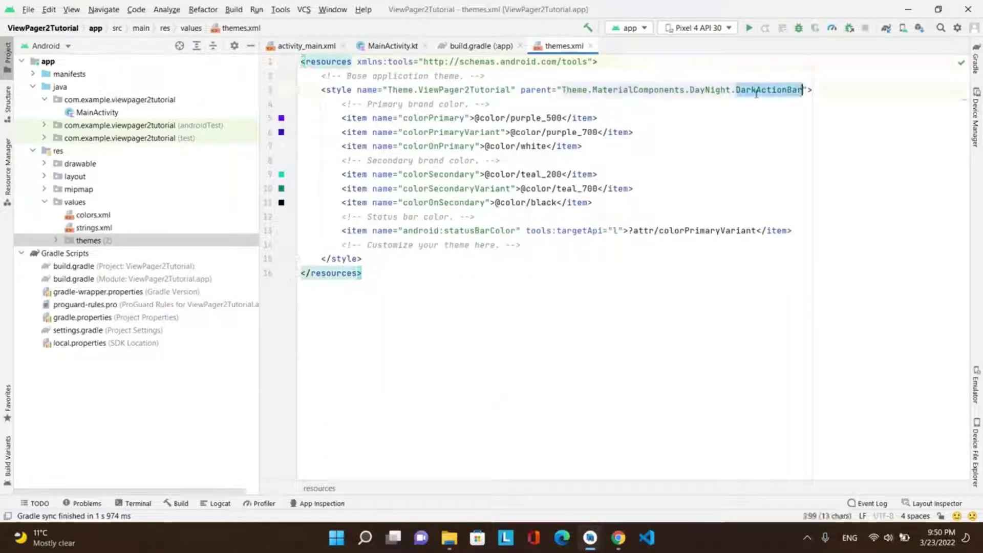
{"action": "type", "text": "NoActionBar"}
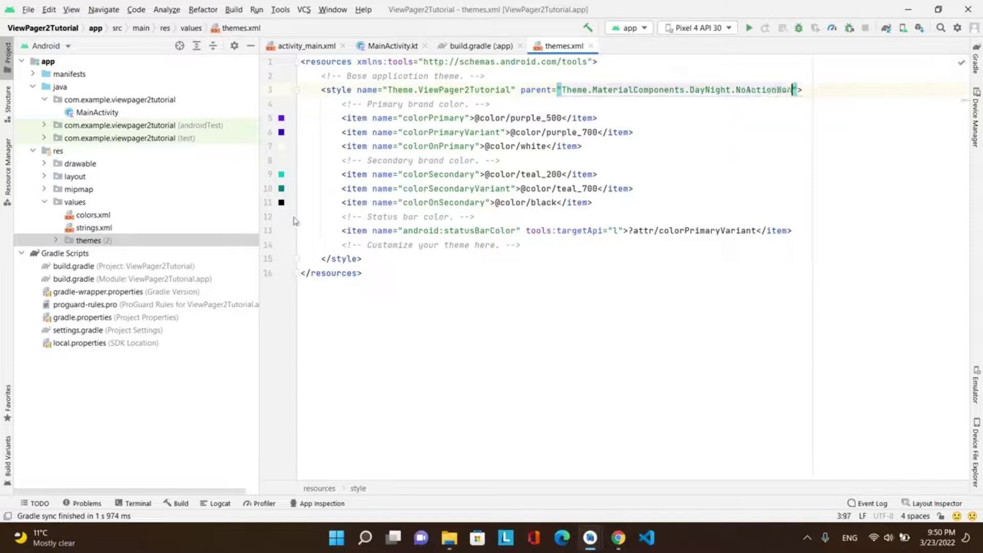
{"action": "left_click", "coordinate": [589, 46]}
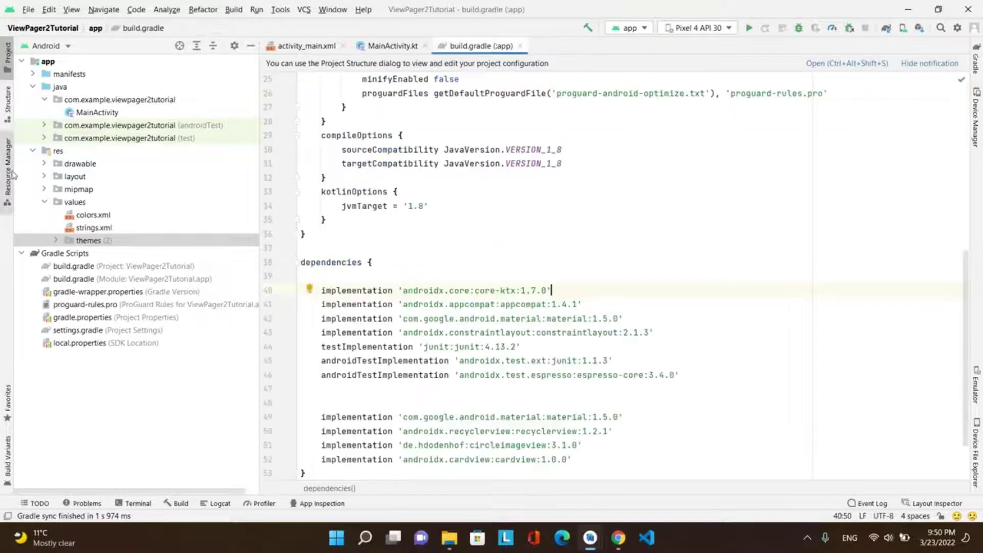
{"action": "left_click", "coordinate": [45, 164]}
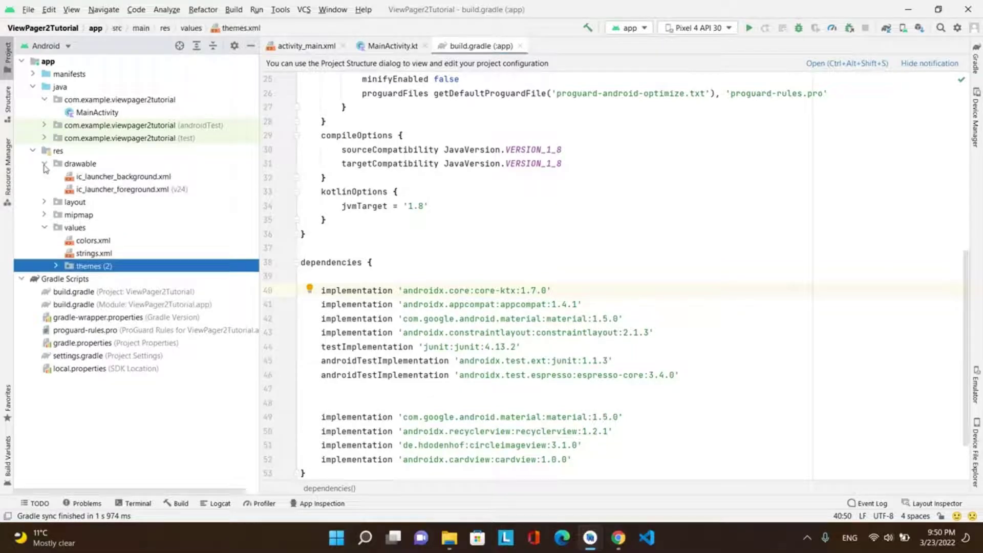
Select landscape images a, b, c, d and e in File Explorer and copy them.
{"action": "key", "text": "alt+Tab"}
{"action": "left_click", "coordinate": [680, 236]}
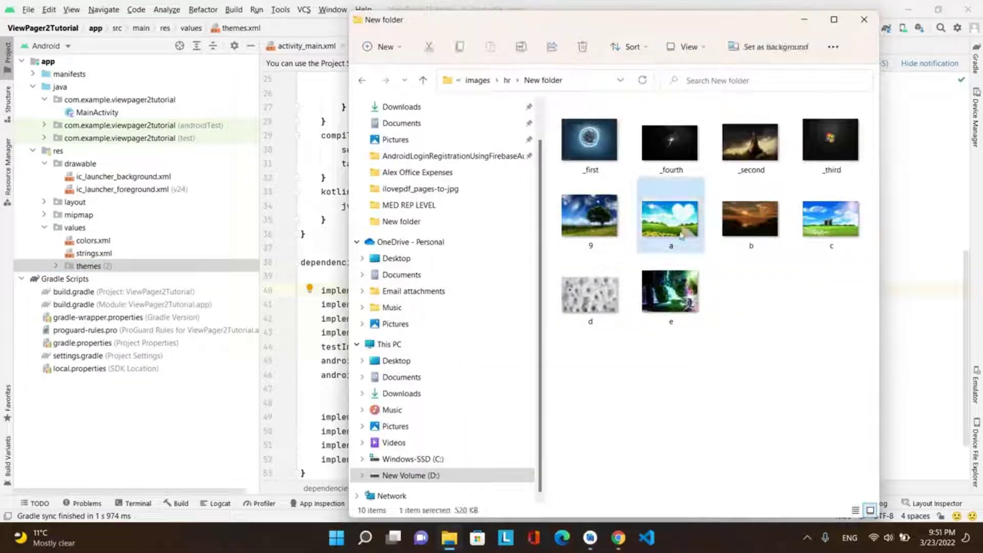
{"action": "left_click", "coordinate": [745, 236], "text": "ctrl"}
{"action": "left_click", "coordinate": [829, 232], "text": "ctrl"}
{"action": "left_click", "coordinate": [590, 296], "text": "ctrl"}
{"action": "left_click", "coordinate": [660, 306], "text": "ctrl"}
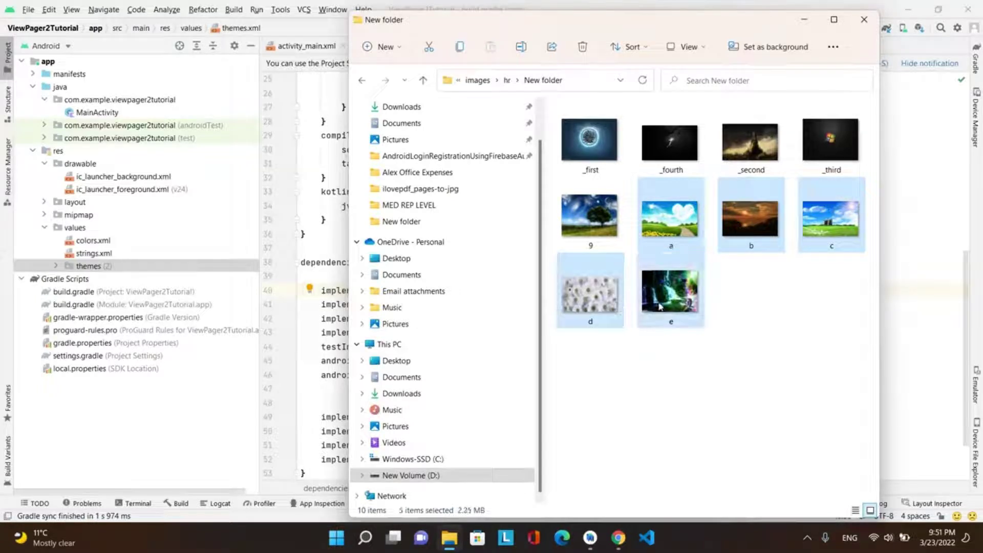
{"action": "right_click", "coordinate": [659, 306]}
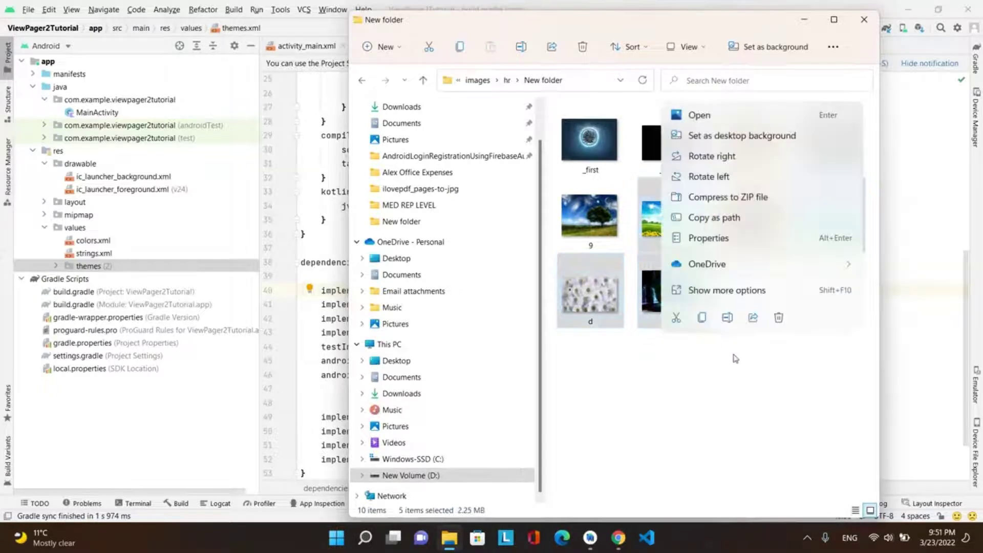
{"action": "left_click", "coordinate": [726, 291]}
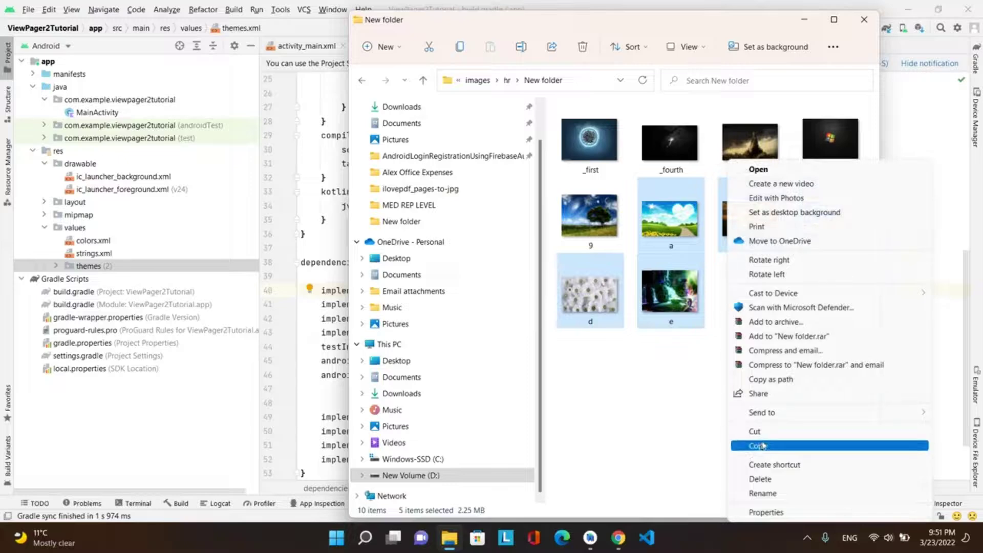
{"action": "left_click", "coordinate": [762, 446]}
Paste the copied images into res/drawable, confirming the plain drawable destination.
{"action": "left_click", "coordinate": [88, 176]}
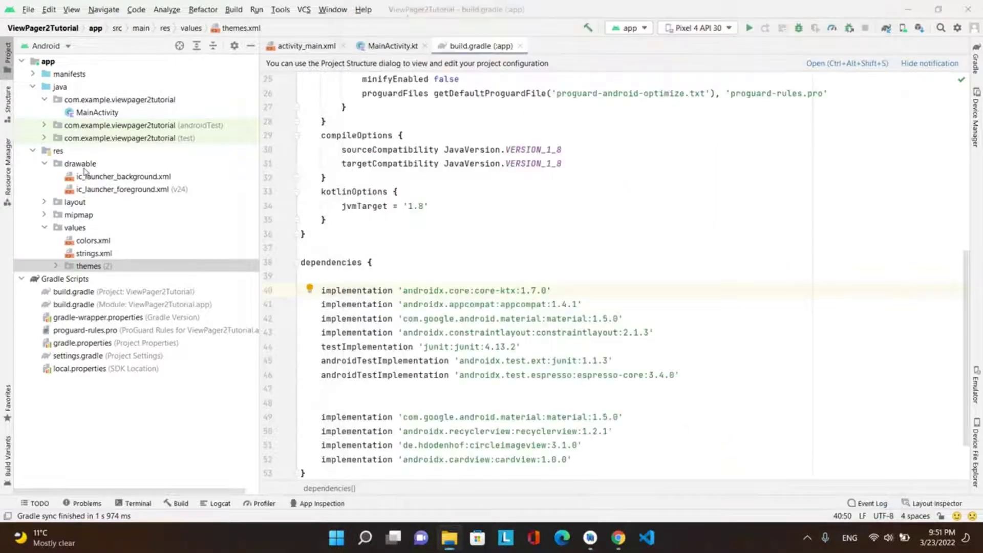
{"action": "right_click", "coordinate": [85, 164]}
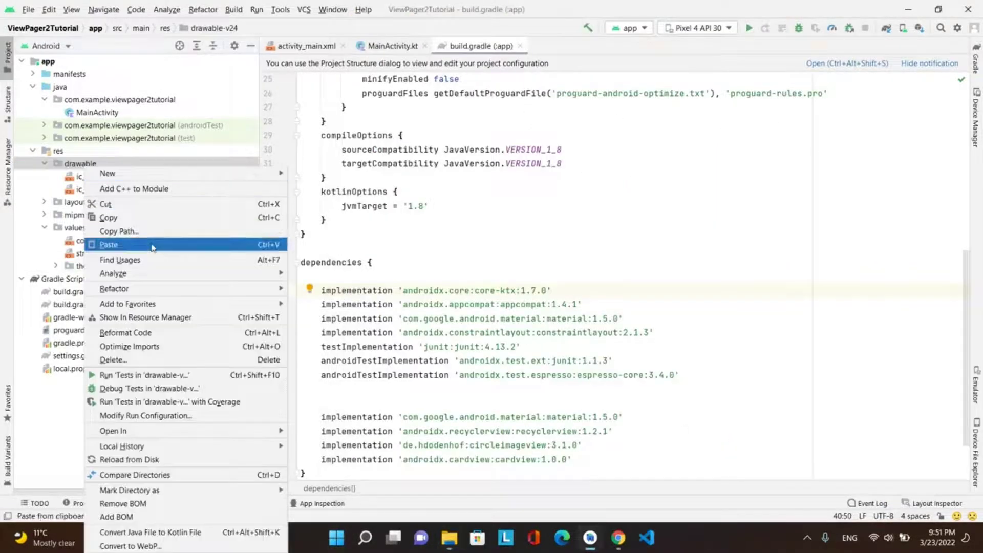
{"action": "left_click", "coordinate": [108, 244]}
{"action": "left_click", "coordinate": [538, 209]}
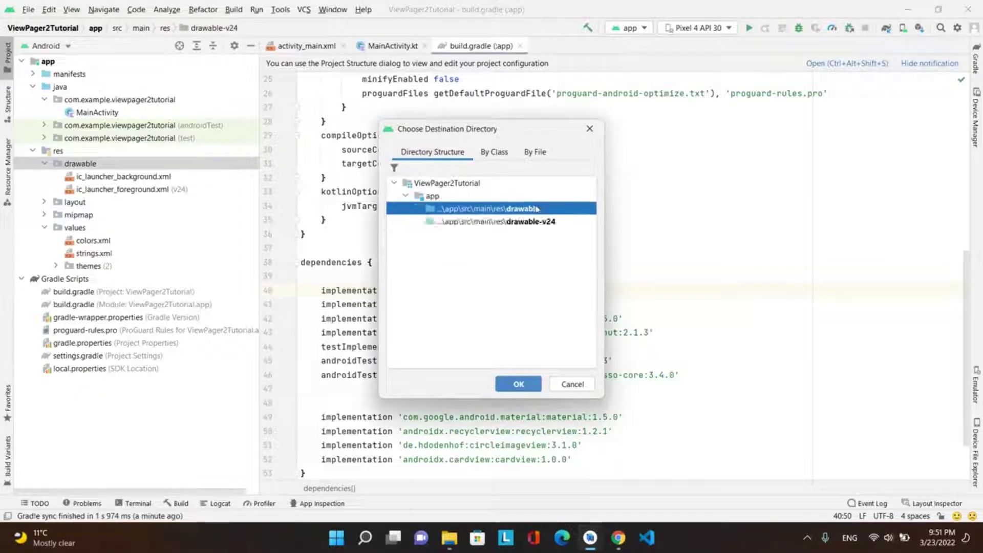
{"action": "left_click", "coordinate": [532, 382]}
{"action": "left_click_drag", "start_coordinate": [575, 262], "coordinate": [644, 258]}
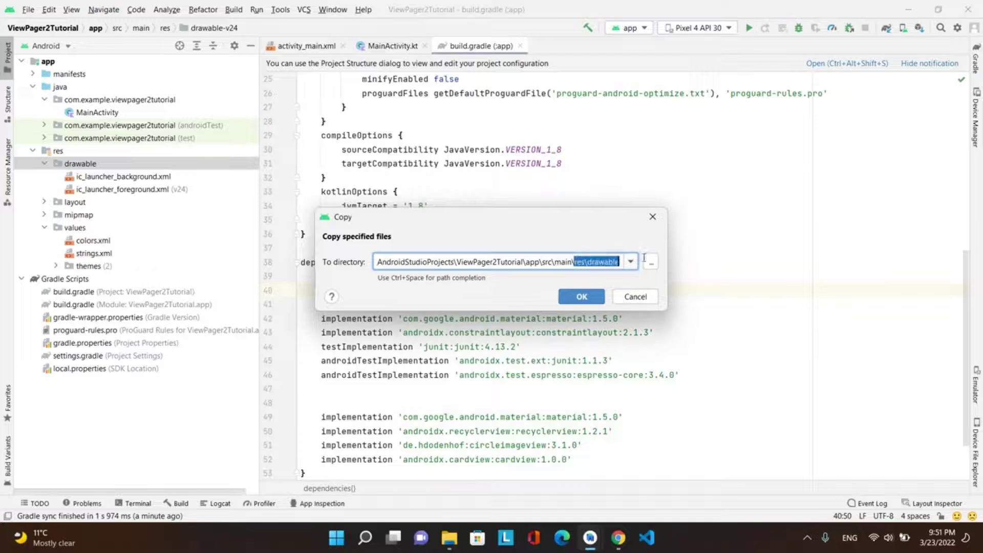
{"action": "left_click", "coordinate": [594, 298]}
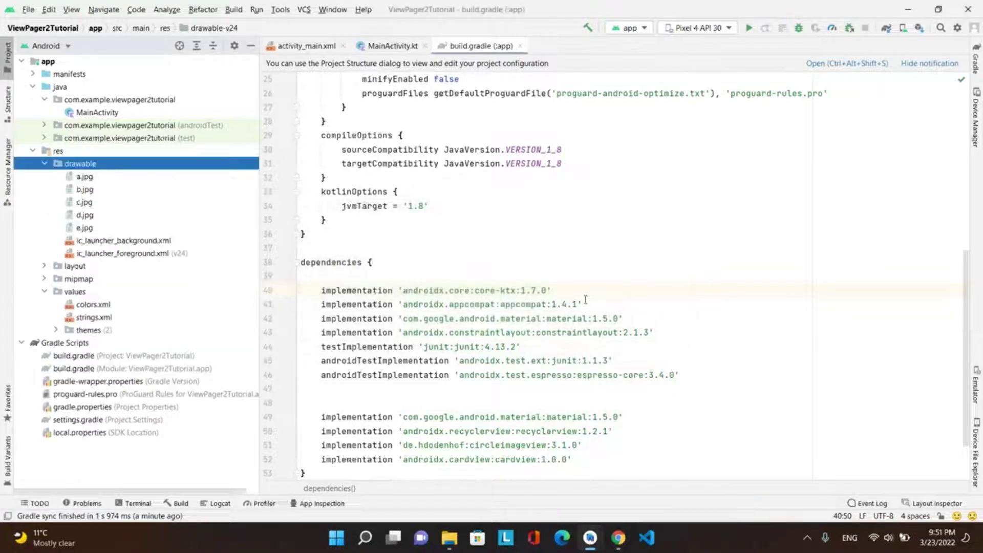
Check the pasted images b.jpg, c.jpg and e.jpg in the drawable folder.
{"action": "left_click", "coordinate": [123, 189]}
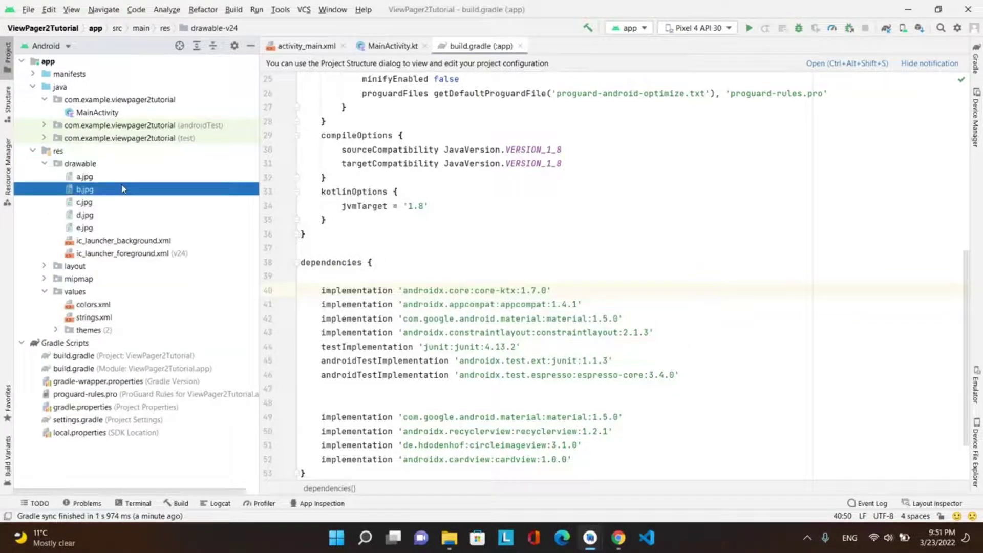
{"action": "left_click", "coordinate": [91, 204]}
{"action": "left_click", "coordinate": [98, 228]}
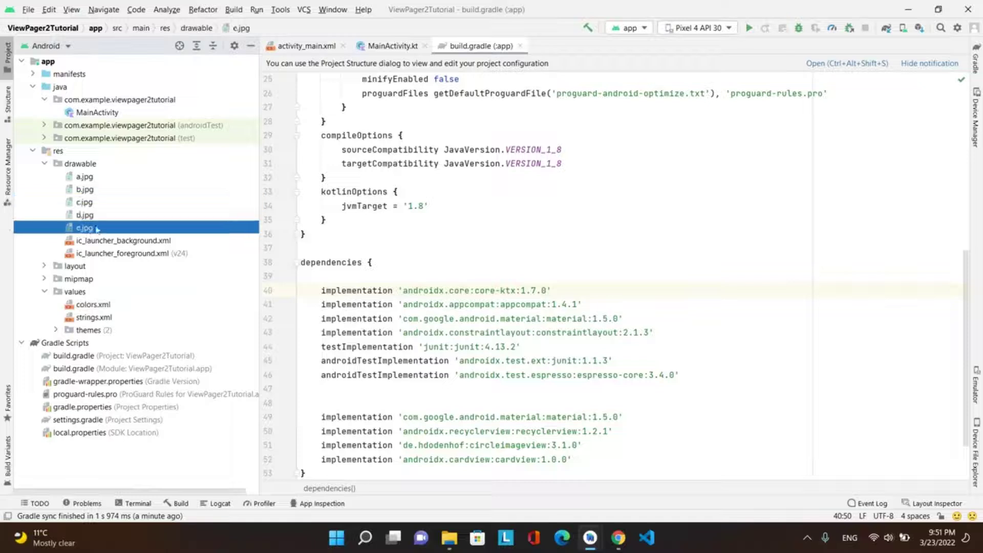
{"action": "left_click", "coordinate": [420, 259]}
{"action": "left_click", "coordinate": [436, 250]}
{"action": "left_click", "coordinate": [45, 266]}
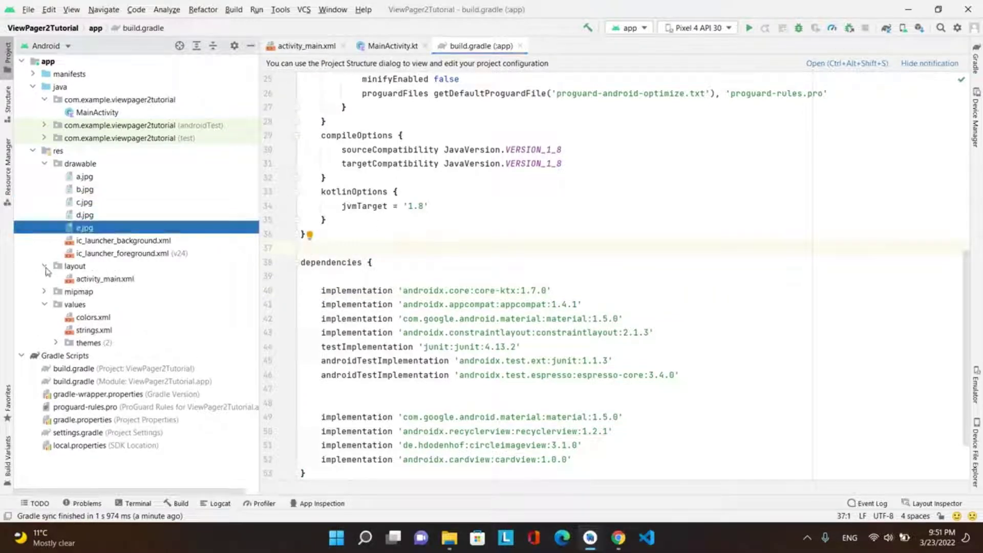
Create layout resource file view_pager_row_layout with a RelativeLayout root element.
{"action": "left_click", "coordinate": [73, 267]}
{"action": "right_click", "coordinate": [73, 267]}
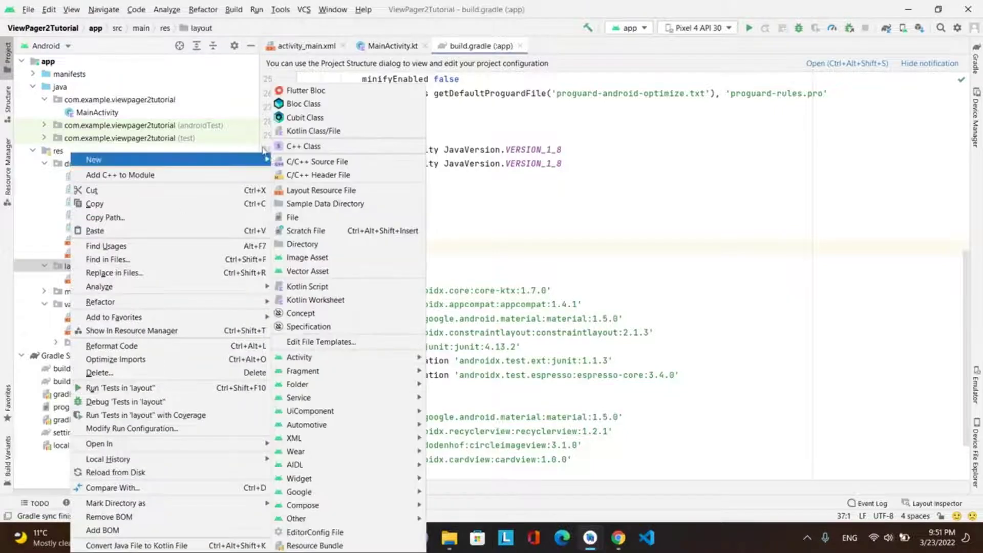
{"action": "left_click", "coordinate": [305, 189]}
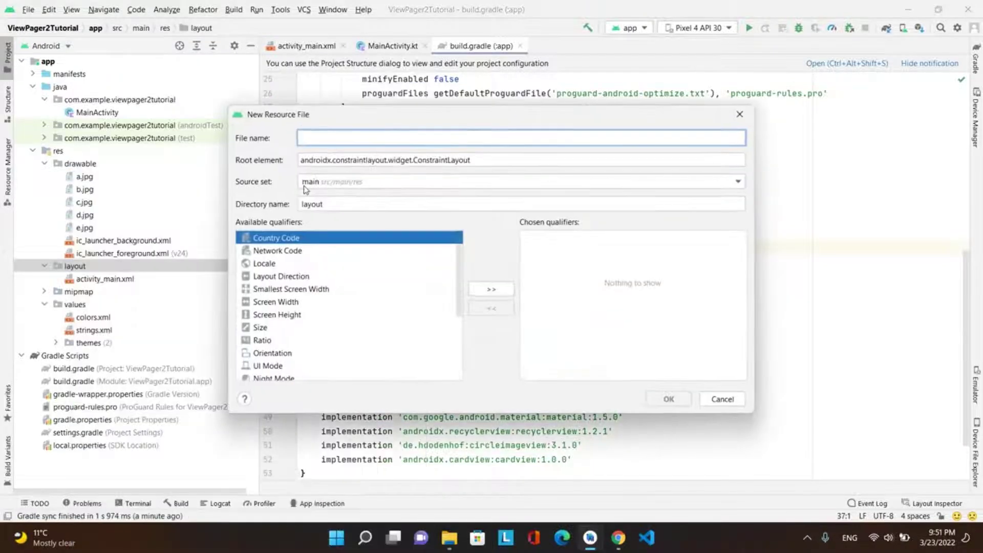
{"action": "type", "text": "view_pag"}
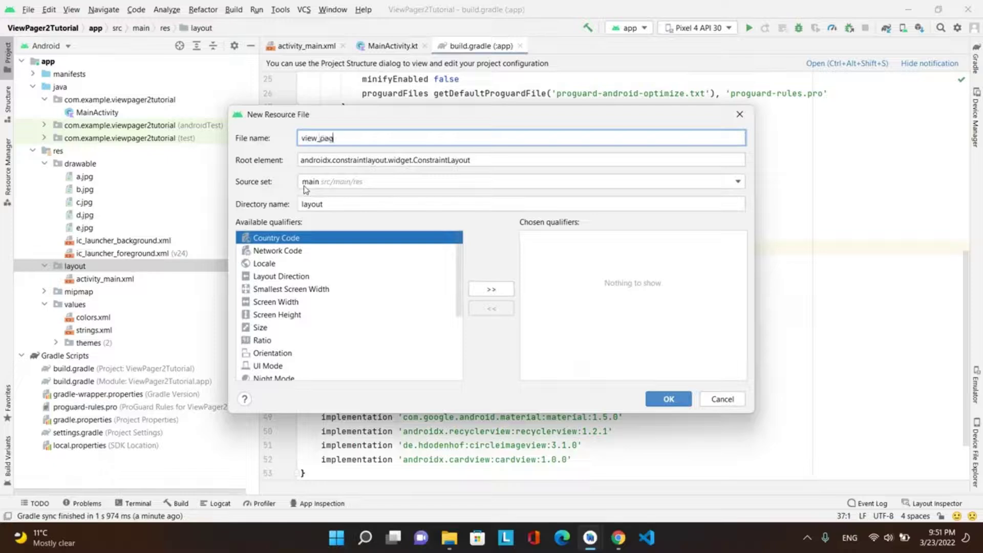
{"action": "type", "text": "er_row-"}
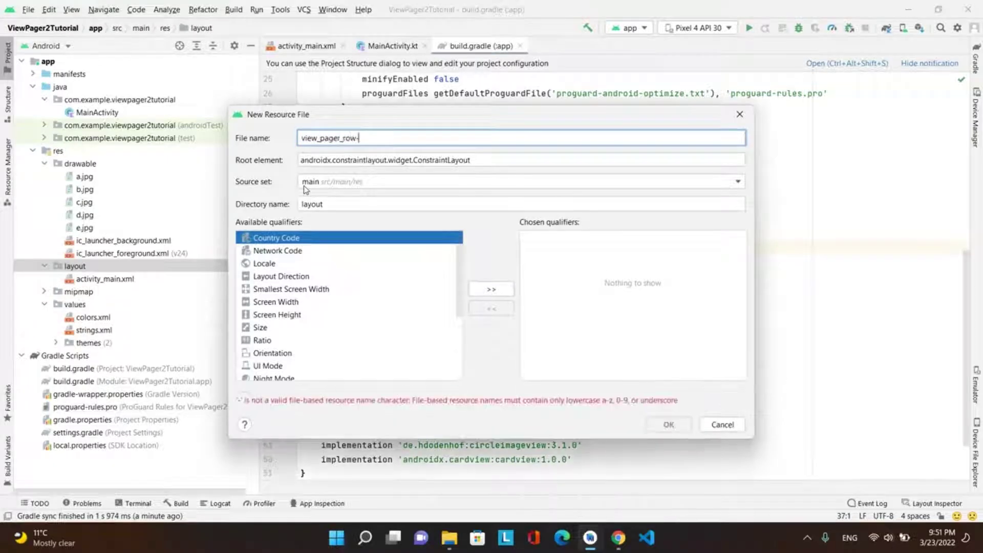
{"action": "key", "text": "BackSpace"}
{"action": "type", "text": "_layout"}
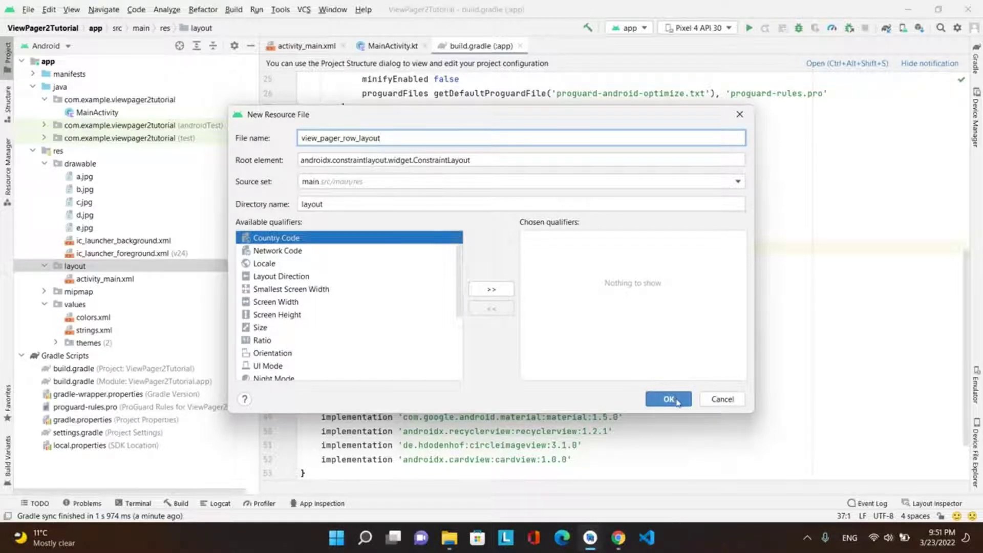
{"action": "left_click", "coordinate": [520, 164]}
{"action": "key", "text": "ctrl+a"}
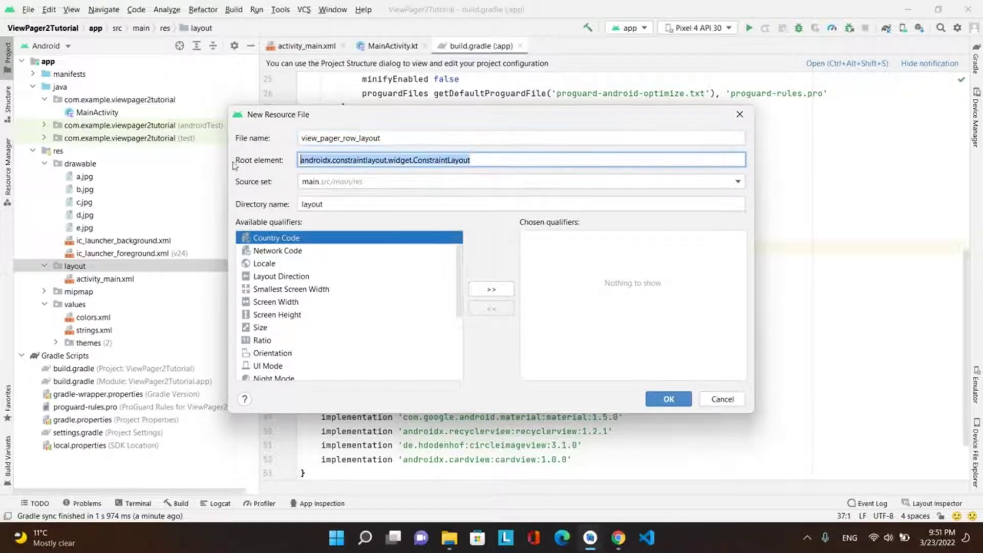
{"action": "type", "text": "Rel"}
{"action": "key", "text": "Return"}
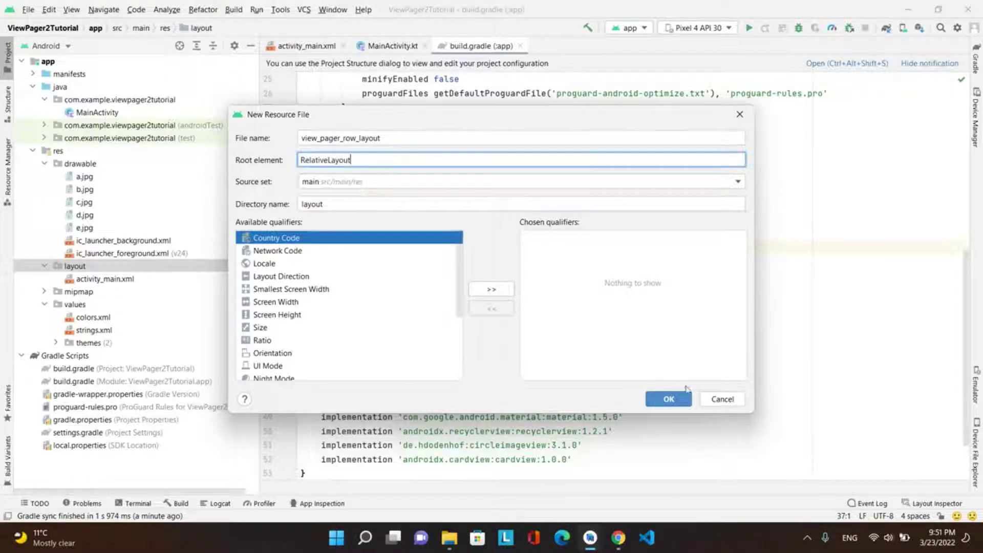
{"action": "left_click", "coordinate": [687, 405]}
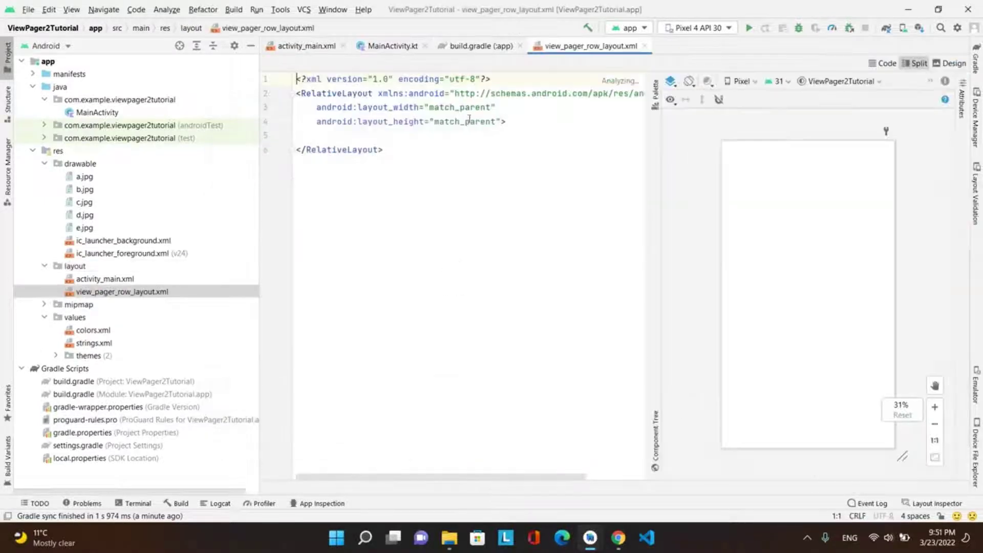
Paste a full-size fitXY ImageView with a launcher placeholder into view_pager_row_layout.xml and review it.
{"action": "left_click", "coordinate": [451, 142]}
{"action": "type", "text": "<ImageView         android:id=\"@+id/imageView\"         android:layout_width=\"match_parent\"         android:layout_height=\"match_parent\"         android:adjustViewBounds=\"true\"         android:scaleType=\"fitXY\"         app:srcCompat=\"@mipmap/ic_launcher\"         tools:ignore=\"ContentDescription\" />"}
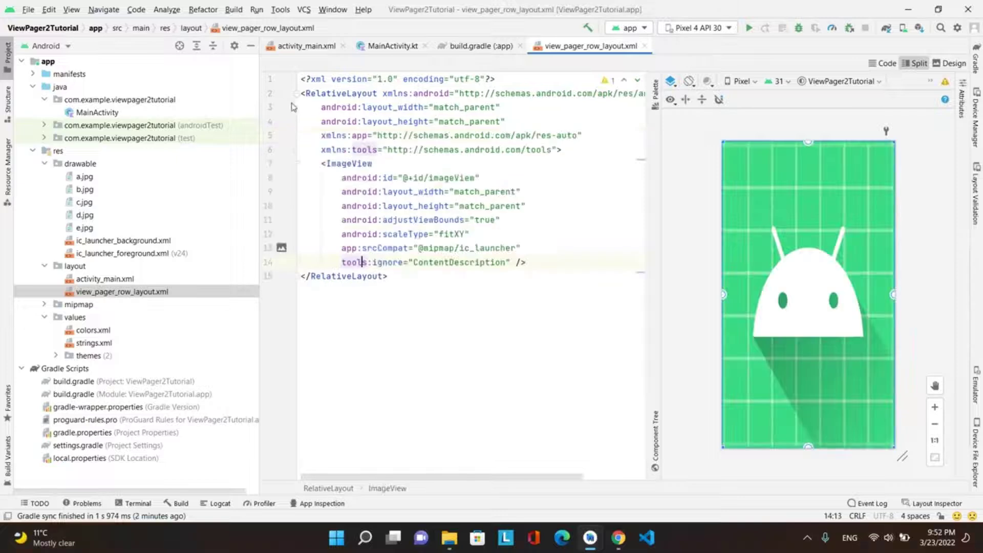
{"action": "left_click_drag", "start_coordinate": [320, 163], "coordinate": [555, 264]}
{"action": "left_click", "coordinate": [556, 265]}
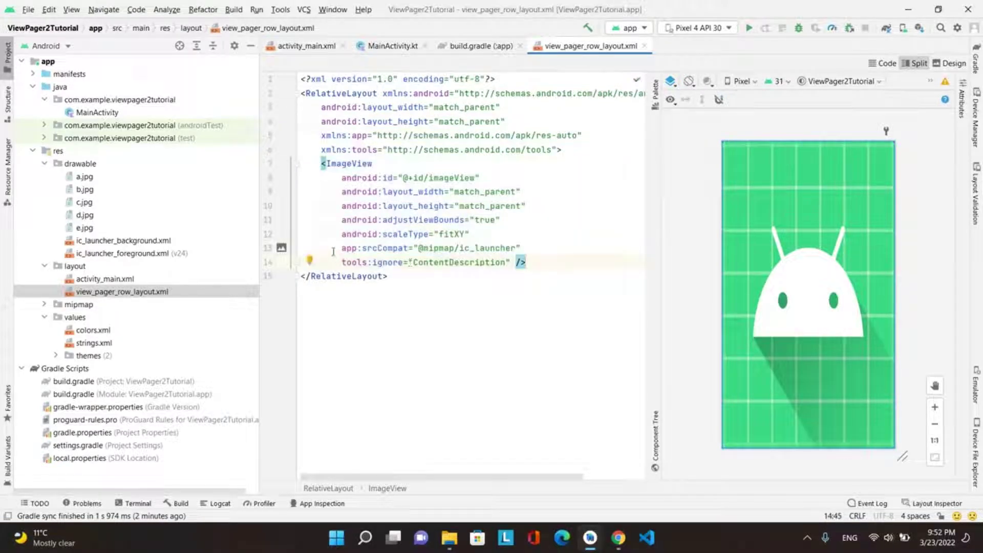
{"action": "left_click_drag", "start_coordinate": [332, 249], "coordinate": [514, 263]}
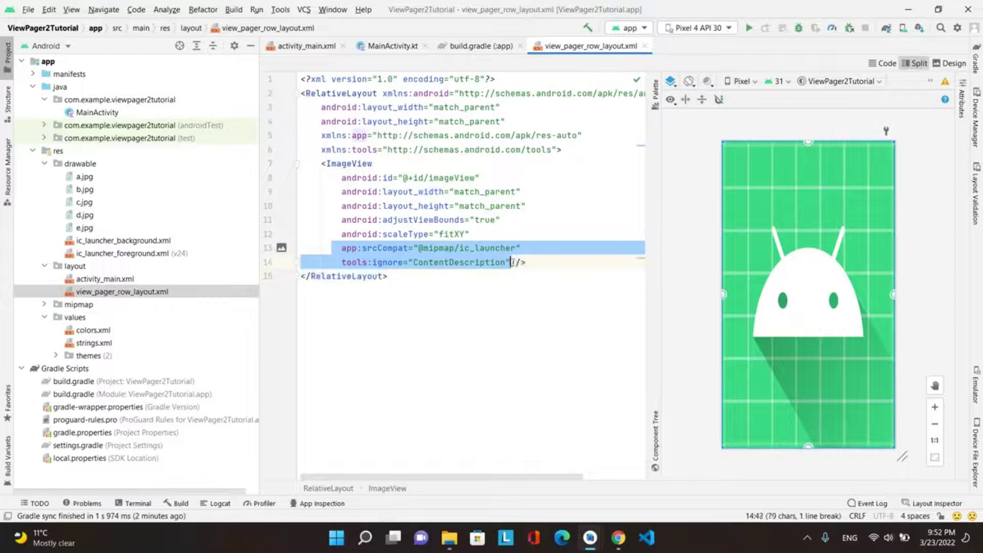
{"action": "mouse_move", "coordinate": [320, 135]}
{"action": "left_mouse_down"}
{"action": "mouse_move", "coordinate": [562, 150]}
{"action": "mouse_move", "coordinate": [551, 149]}
{"action": "left_mouse_up"}
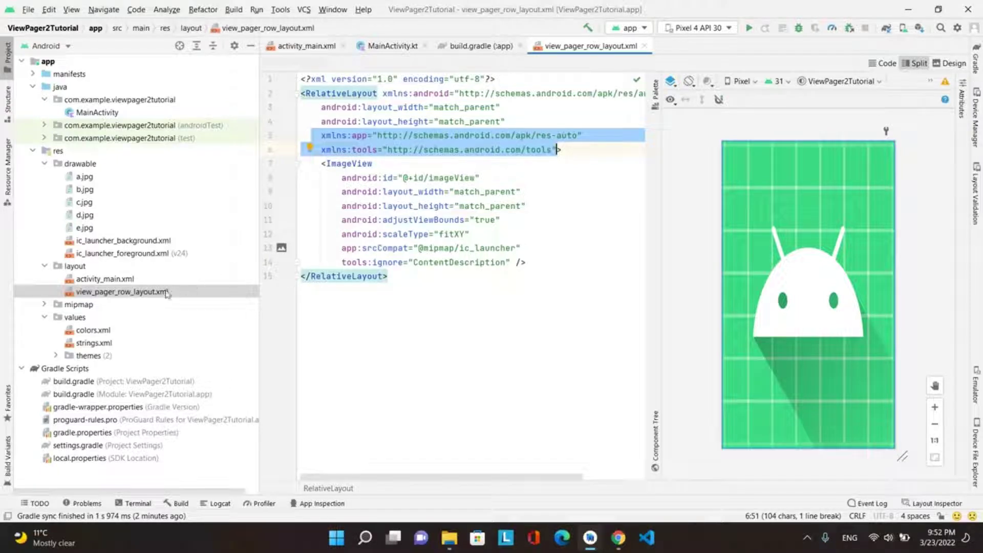
{"action": "double_click", "coordinate": [124, 281]}
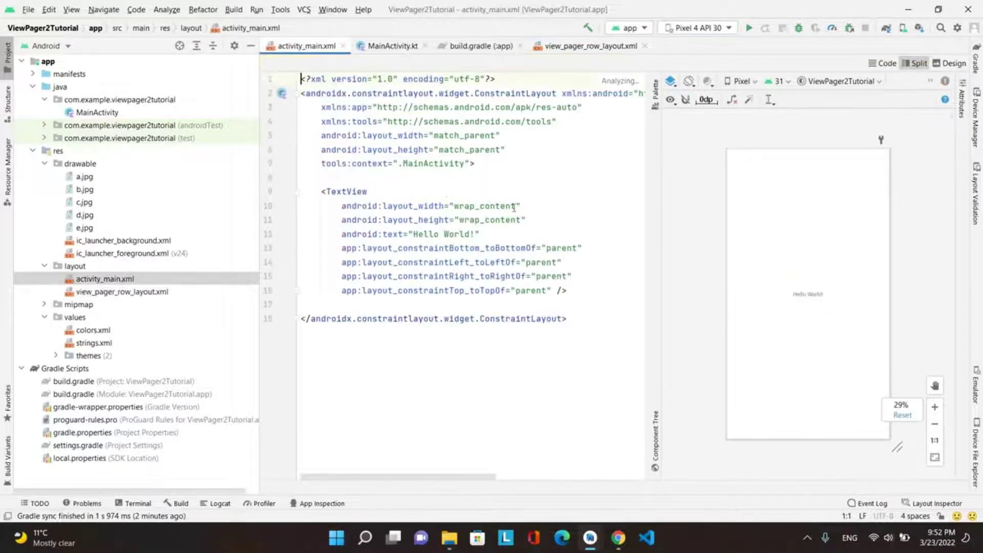
Change the activity_main root tag from ConstraintLayout to RelativeLayout.
{"action": "double_click", "coordinate": [530, 93]}
{"action": "key", "text": "BackSpace"}
{"action": "key", "text": "BackSpace"}
{"action": "key", "text": "BackSpace"}
{"action": "key", "text": "BackSpace"}
{"action": "key", "text": "BackSpace"}
{"action": "key", "text": "BackSpace"}
{"action": "key", "text": "BackSpace"}
{"action": "key", "text": "BackSpace"}
{"action": "key", "text": "BackSpace"}
{"action": "key", "text": "BackSpace"}
{"action": "key", "text": "BackSpace"}
{"action": "key", "text": "BackSpace"}
{"action": "key", "text": "BackSpace"}
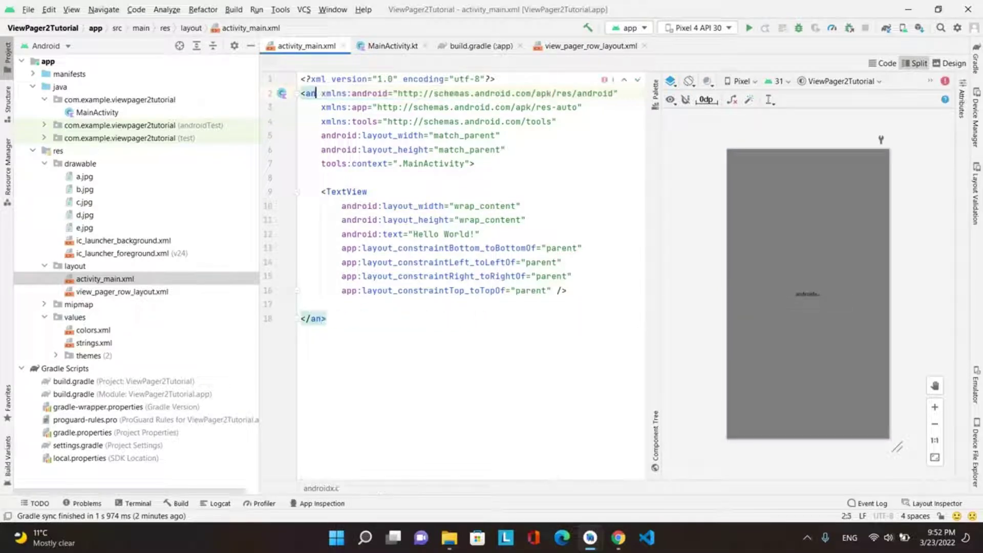
{"action": "key", "text": "BackSpace"}
{"action": "key", "text": "BackSpace"}
{"action": "type", "text": "RelativeLayout"}
{"action": "key", "text": "Escape"}
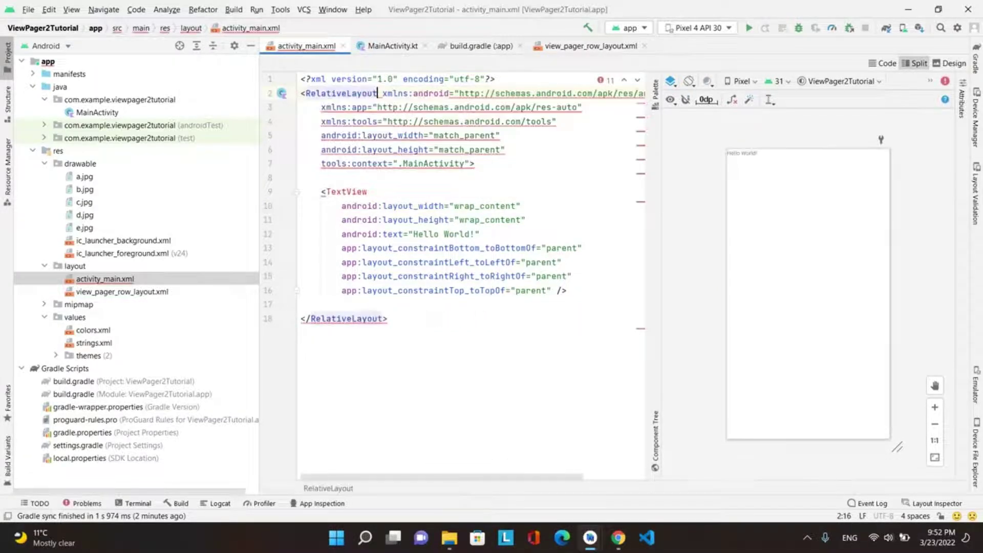
Replace the Hello World TextView with a full-screen ViewPager2 element.
{"action": "left_click_drag", "start_coordinate": [311, 192], "coordinate": [567, 290]}
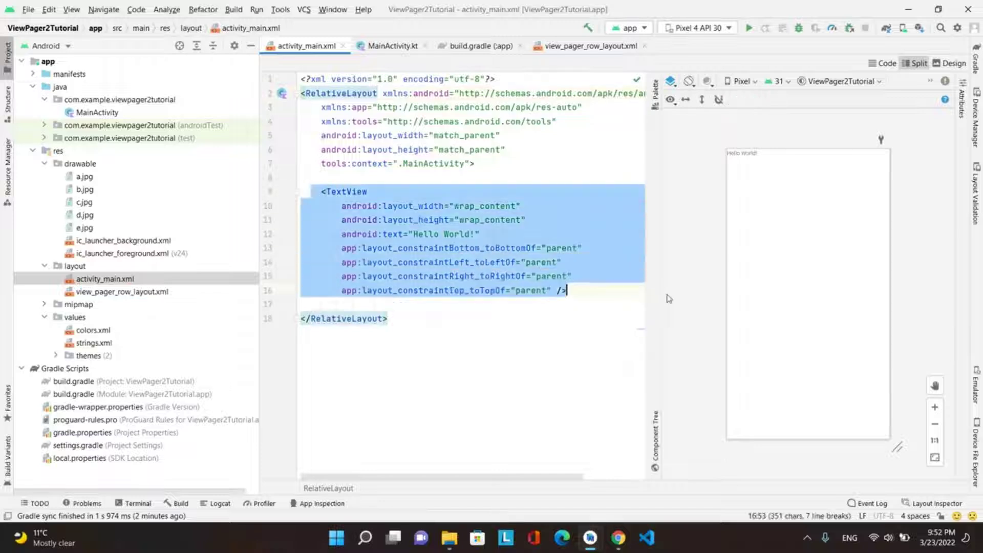
{"action": "key", "text": "BackSpace"}
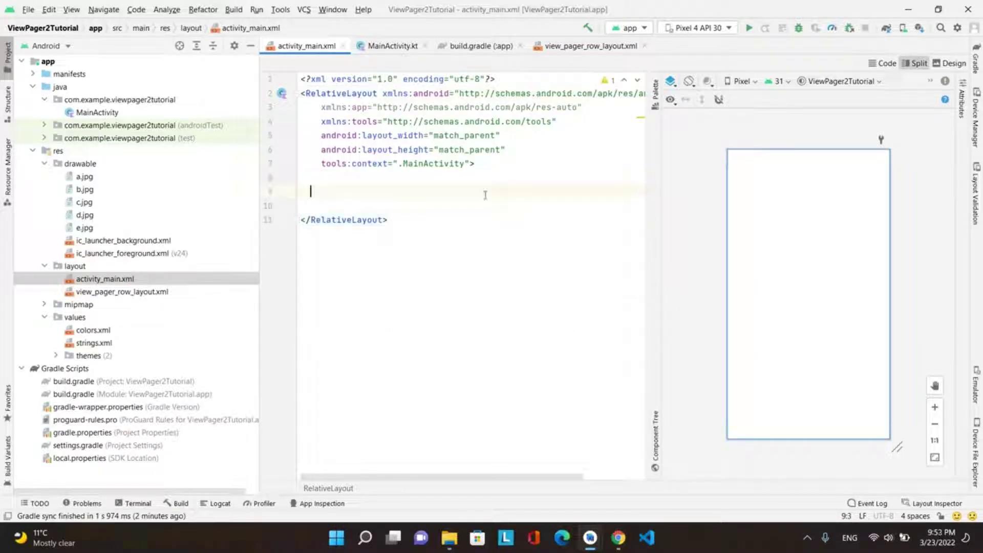
{"action": "type", "text": "<androidx.viewpager2.widget.ViewPager2         android:id=\"@+id/viewPager\"         android:layout_width=\"match_parent\"         android:layout_height=\"match_parent\" />"}
{"action": "double_click", "coordinate": [492, 206]}
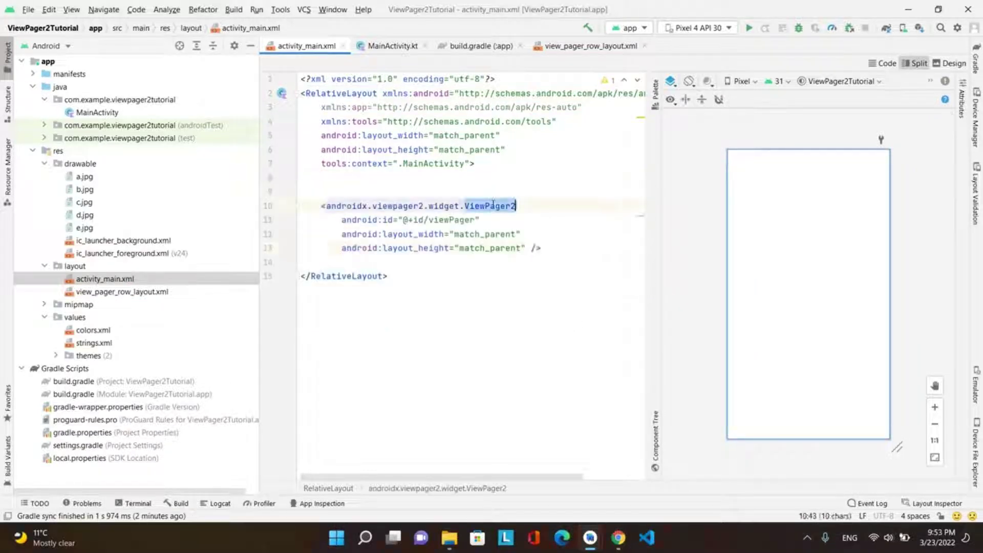
Add the bottom-centred transparent TabLayout below ViewPager2, separated by a blank line.
{"action": "left_click", "coordinate": [544, 254]}
{"action": "key", "text": "Return"}
{"action": "key", "text": "Return"}
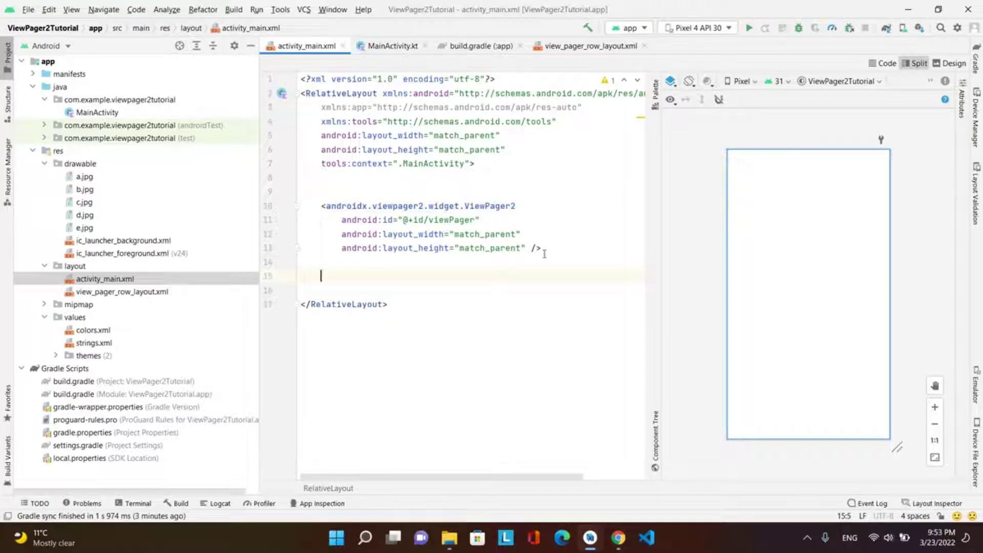
{"action": "type", "text": "<com.google.android.material.tabs.TabLayout         android:id=\"@+id/tablayout\"         android:layout_width=\"wrap_content\"         android:layout_height=\"50dp\"         android:layout_alignParentBottom=\"true\"         android:layout_marginBottom=\"40dp\"         android:background=\"@android:color/transparent\"         android:minHeight=\"30dp\"         app:tabGravity=\"fill\"         app:tabMaxWidth=\"50dp\"         app:tabIndicatorColor=\"@color/white\"         android:layout_centerHorizontal=\"true\"         app:tabSelectedTextColor=\"@color/purple_700\"         app:tabTextColor=\"@color/purple_200\" />"}
{"action": "left_click", "coordinate": [470, 318]}
{"action": "scroll", "coordinate": [470, 318], "scroll_direction": "down", "scroll_amount": 2}
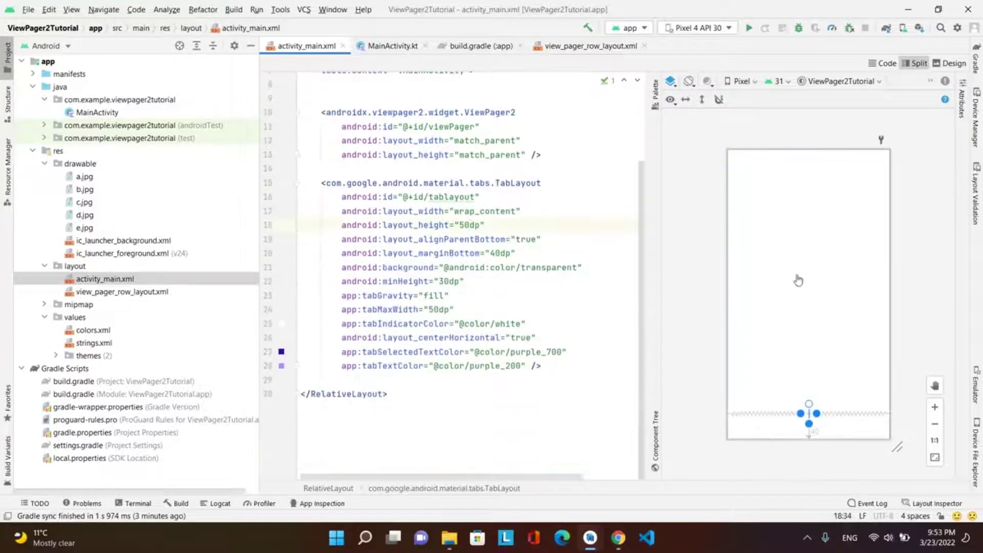
{"action": "key", "text": "Up"}
{"action": "key", "text": "Up"}
{"action": "key", "text": "Up"}
{"action": "left_click", "coordinate": [523, 261]}
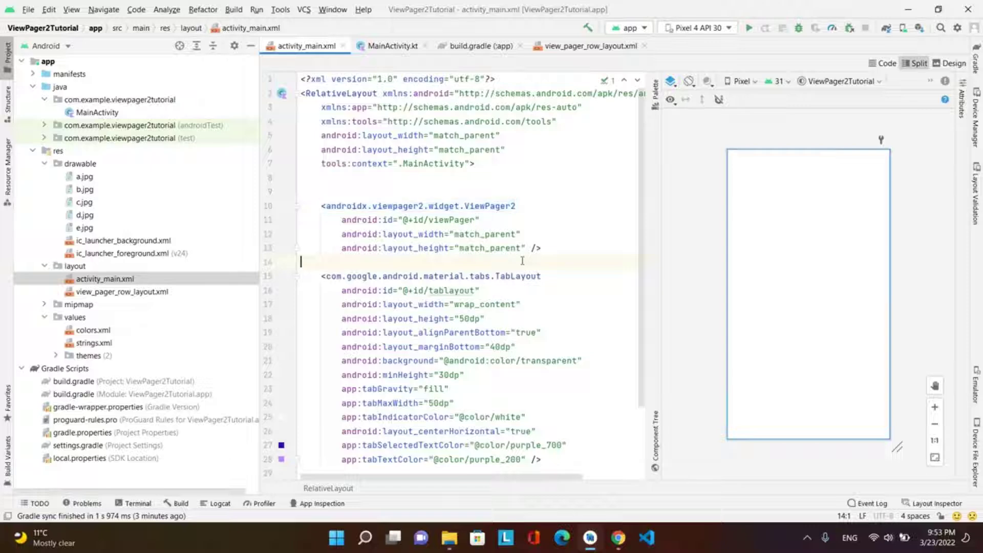
{"action": "scroll", "coordinate": [523, 261], "scroll_direction": "down", "scroll_amount": 3}
{"action": "scroll", "coordinate": [522, 261], "scroll_direction": "up", "scroll_amount": 3}
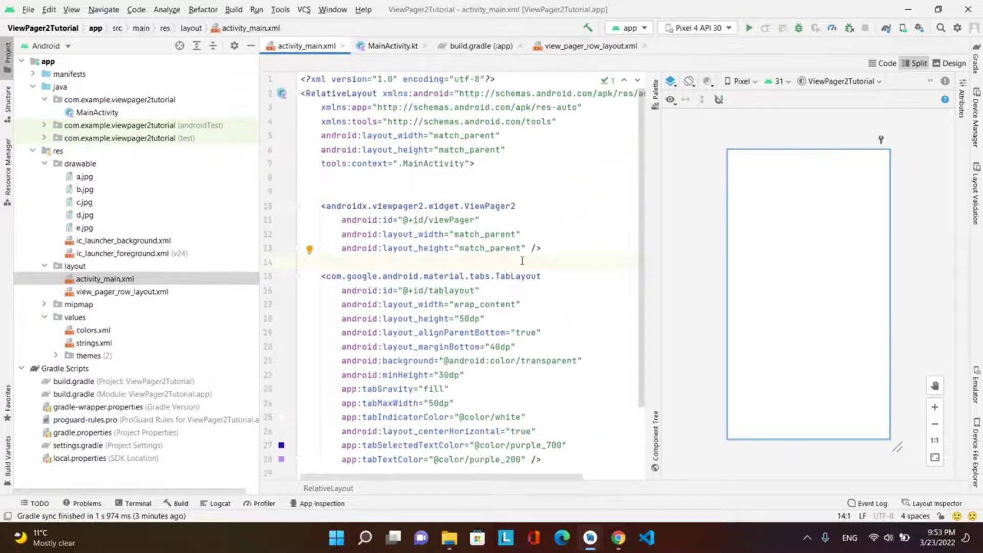
Add val activityMainBinding = ActivityMainBinding.inflate(layoutInflater) after super.onCreate in MainActivity.kt.
{"action": "left_click", "coordinate": [389, 48]}
{"action": "left_click", "coordinate": [537, 149]}
{"action": "key", "text": "Return"}
{"action": "type", "text": "va"}
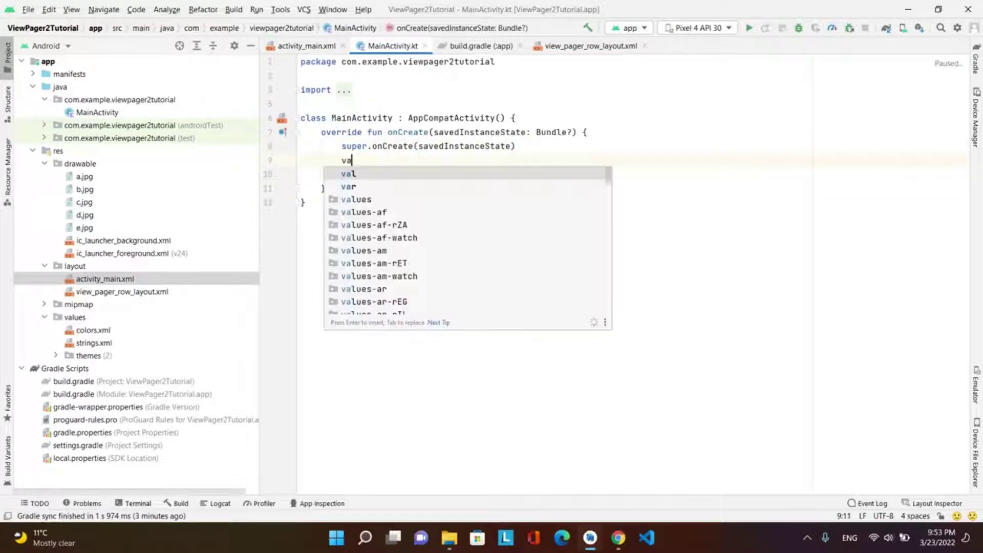
{"action": "type", "text": "l a"}
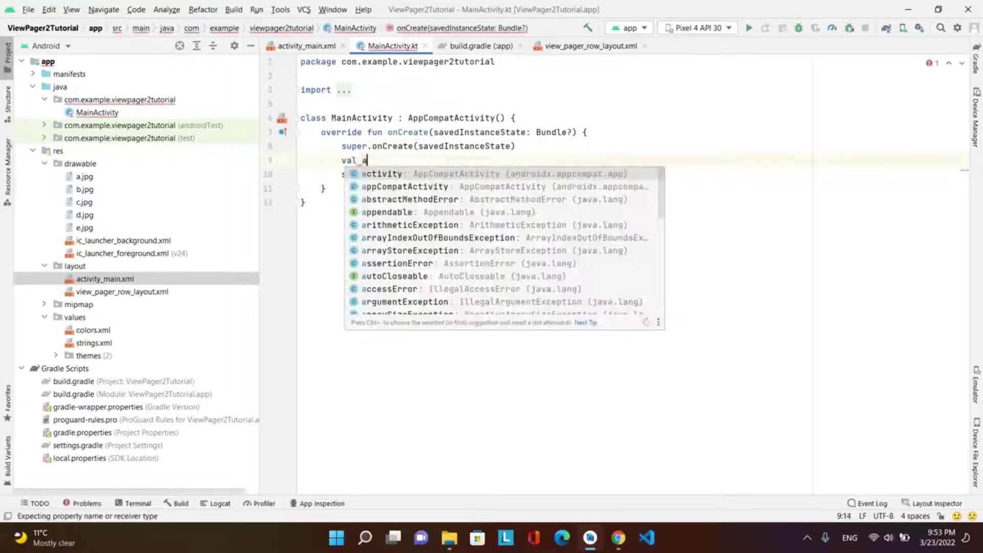
{"action": "type", "text": "c"}
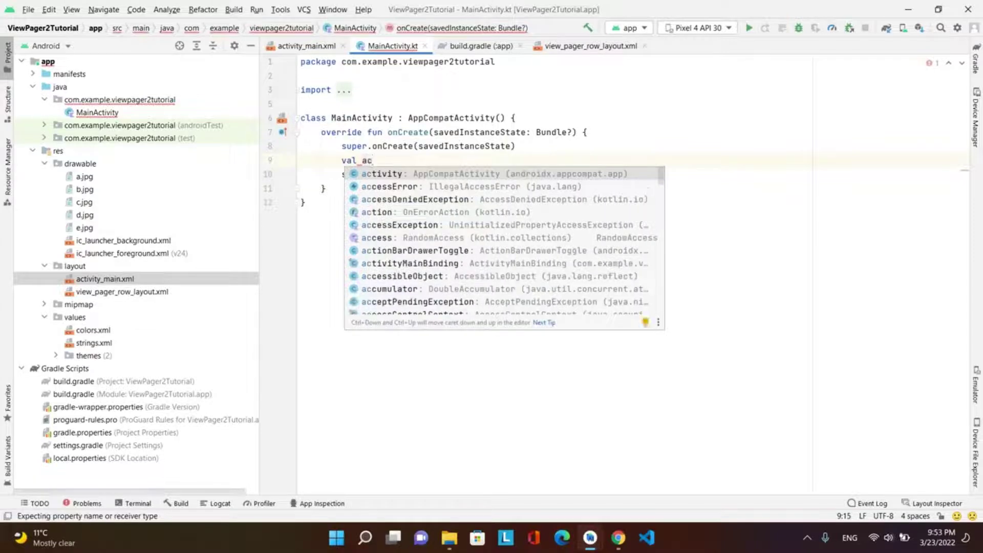
{"action": "type", "text": "t"}
{"action": "key", "text": "Down"}
{"action": "key", "text": "Down"}
{"action": "key", "text": "Down"}
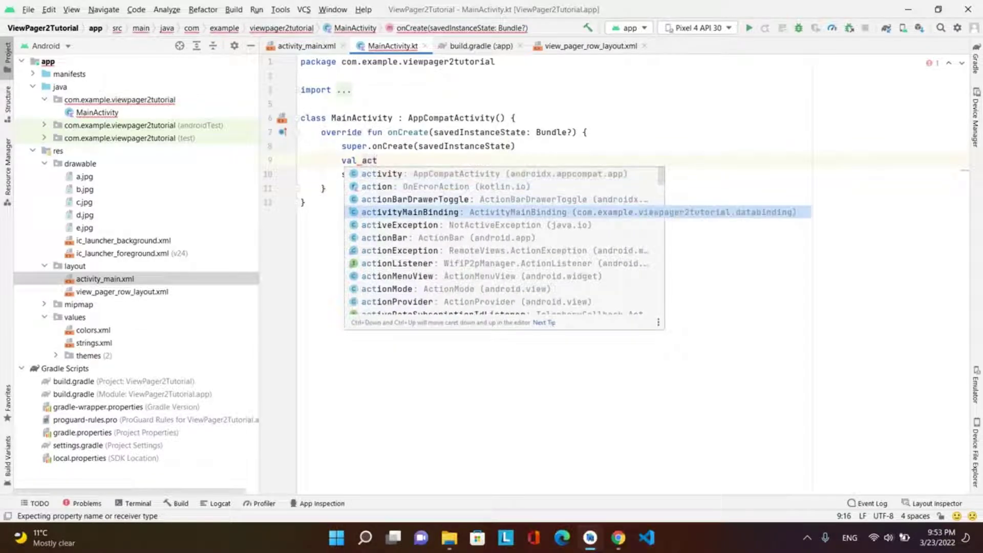
{"action": "key", "text": "Return"}
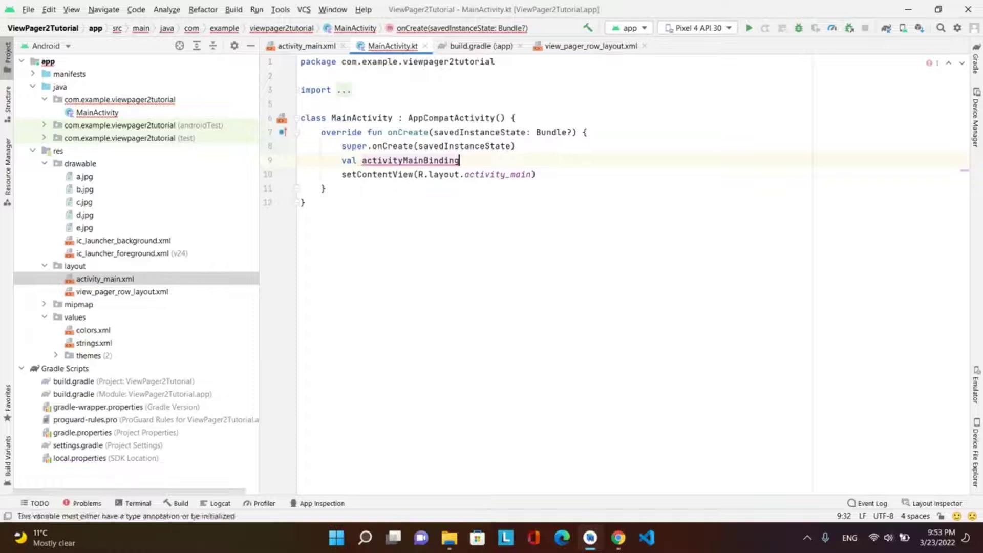
{"action": "type", "text": " = Ac"}
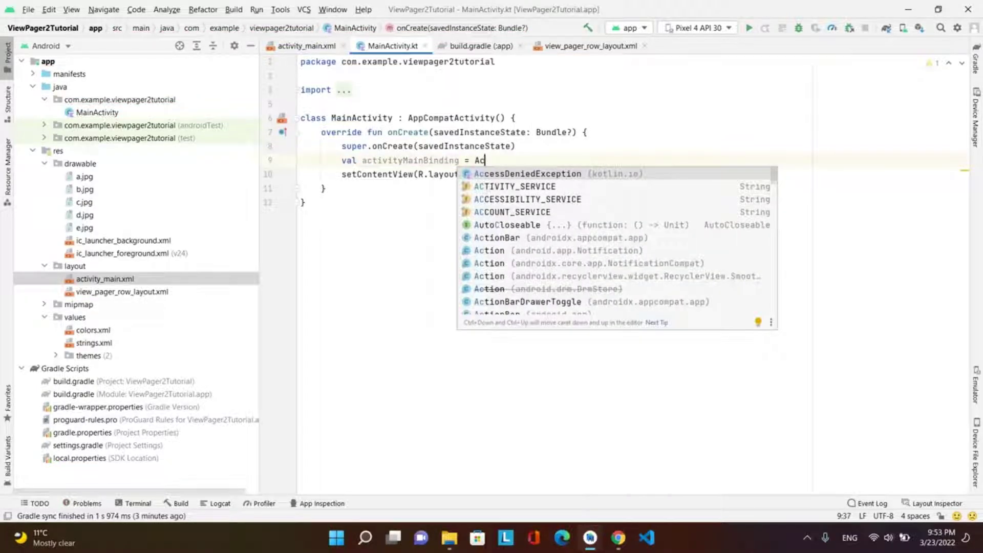
{"action": "type", "text": "tiv"}
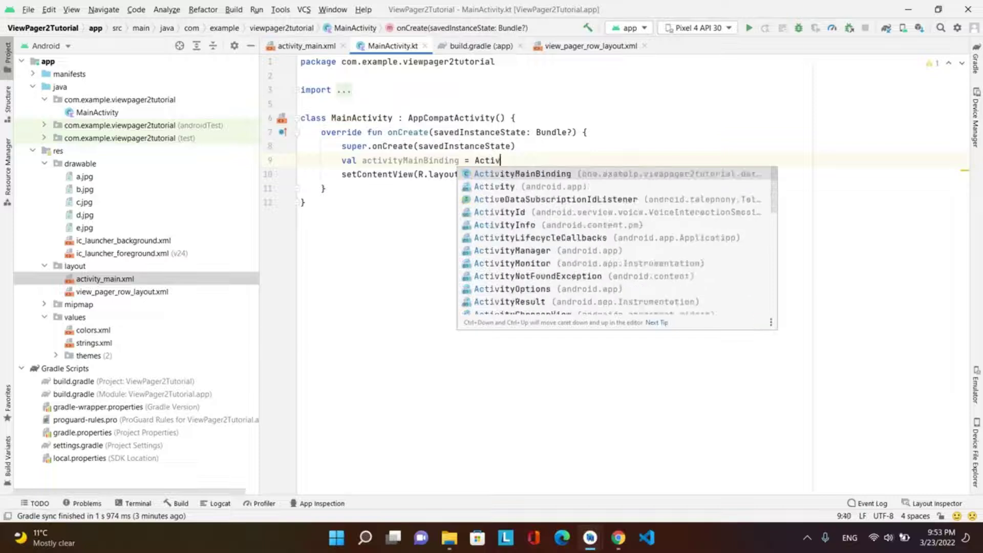
{"action": "key", "text": "Return"}
{"action": "type", "text": "."}
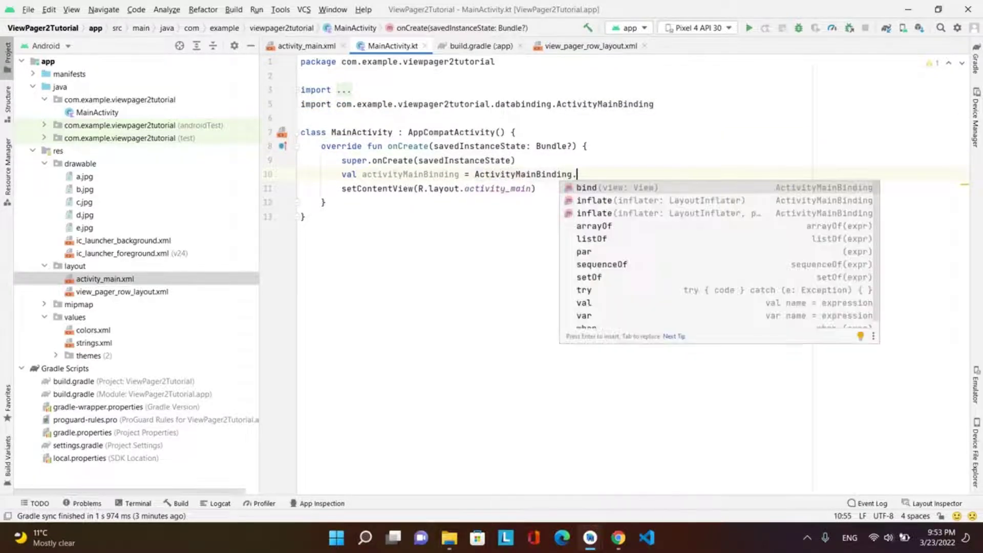
{"action": "type", "text": "i"}
{"action": "key", "text": "Return"}
{"action": "type", "text": "inflate(layoutInflater"}
{"action": "key", "text": "Return"}
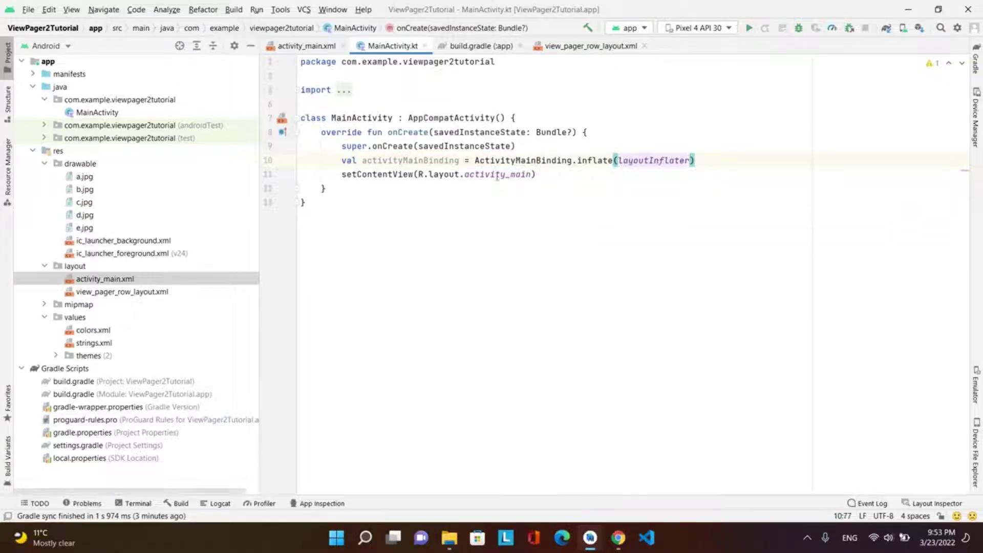
Change setContentView to use activityMainBinding.root instead of the activity_main layout.
{"action": "double_click", "coordinate": [498, 174]}
{"action": "key", "text": "BackSpace"}
{"action": "key", "text": "BackSpace"}
{"action": "key", "text": "BackSpace"}
{"action": "key", "text": "BackSpace"}
{"action": "key", "text": "BackSpace"}
{"action": "type", "text": "("}
{"action": "type", "text": "ac"}
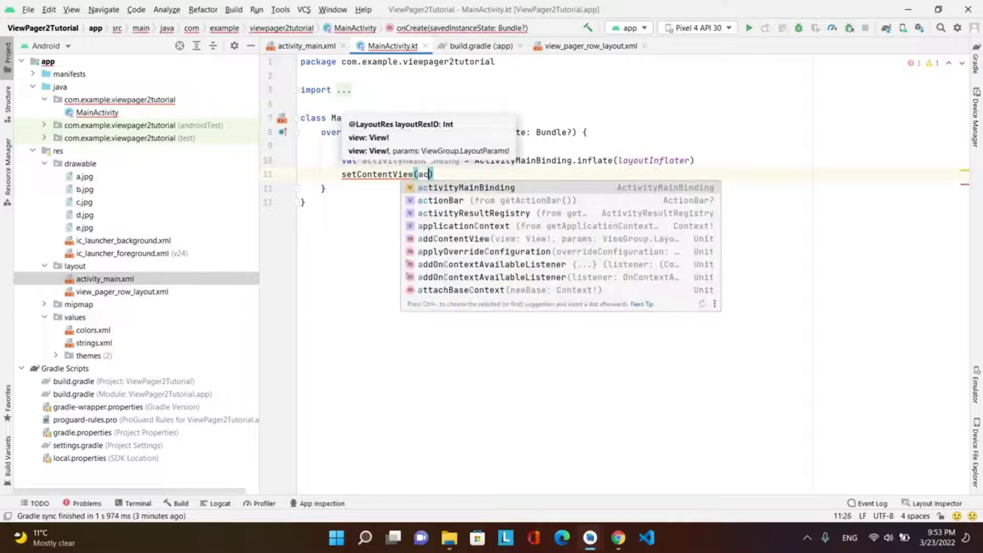
{"action": "key", "text": "Return"}
{"action": "type", "text": ".r"}
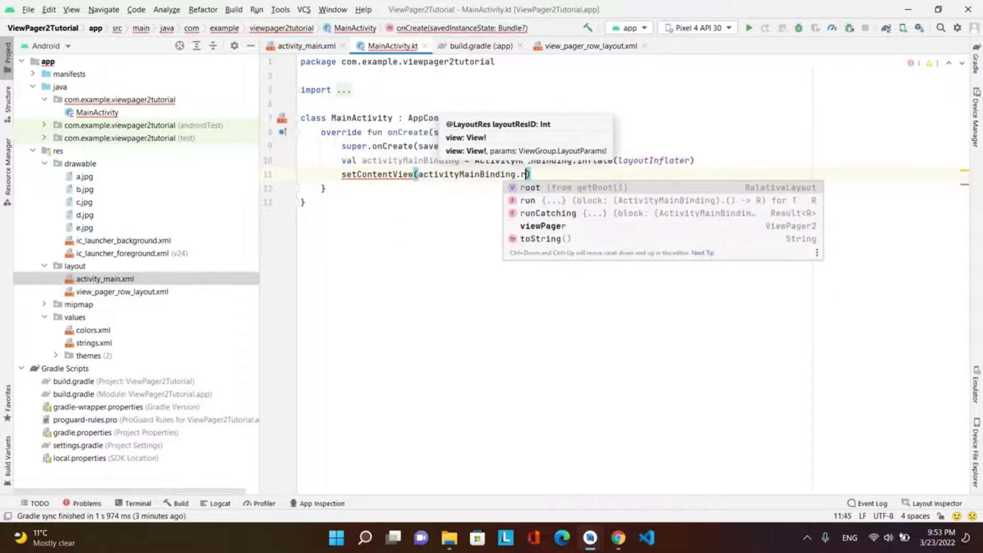
{"action": "key", "text": "Return"}
{"action": "key", "text": "Return"}
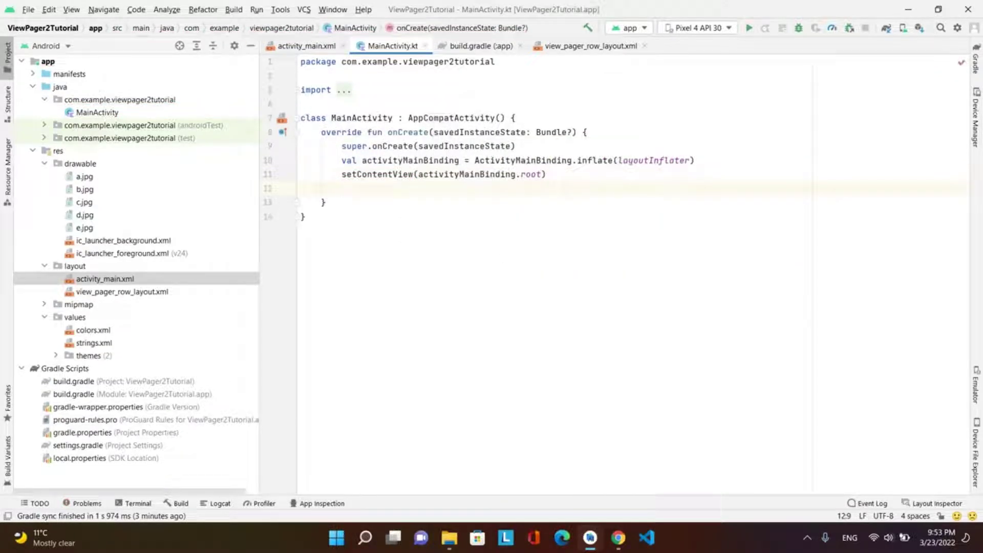
{"action": "left_click", "coordinate": [573, 198]}
{"action": "left_click", "coordinate": [152, 99]}
Create the Kotlin class ViewPagerRecyclerAdapter in the viewpager2tutorial package.
{"action": "right_click", "coordinate": [154, 100]}
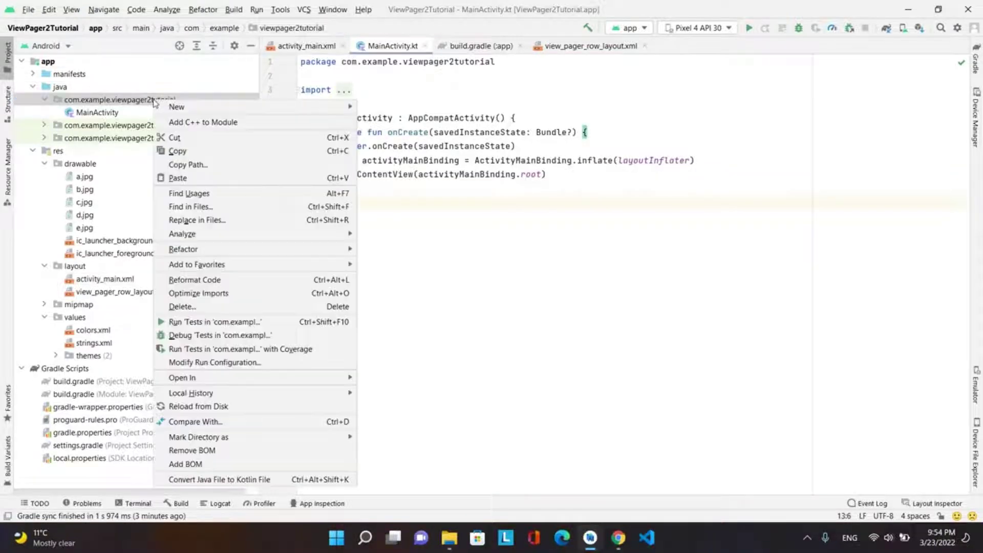
{"action": "mouse_move", "coordinate": [179, 107]}
{"action": "left_click", "coordinate": [396, 118]}
{"action": "type", "text": "ViewPagerRecyclerAdapter"}
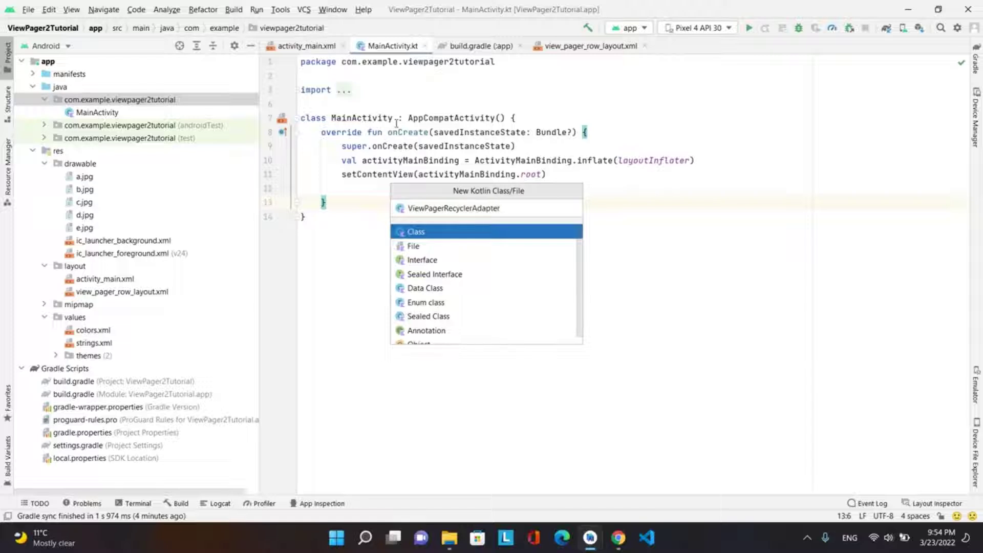
{"action": "key", "text": "Return"}
{"action": "type", "text": ":Rec {"}
Set RecyclerView.Adapter<> as the adapter's superclass, importing it, and start a new body line for MyViewHolder.
{"action": "key", "text": "Return"}
{"action": "type", "text": ".A {"}
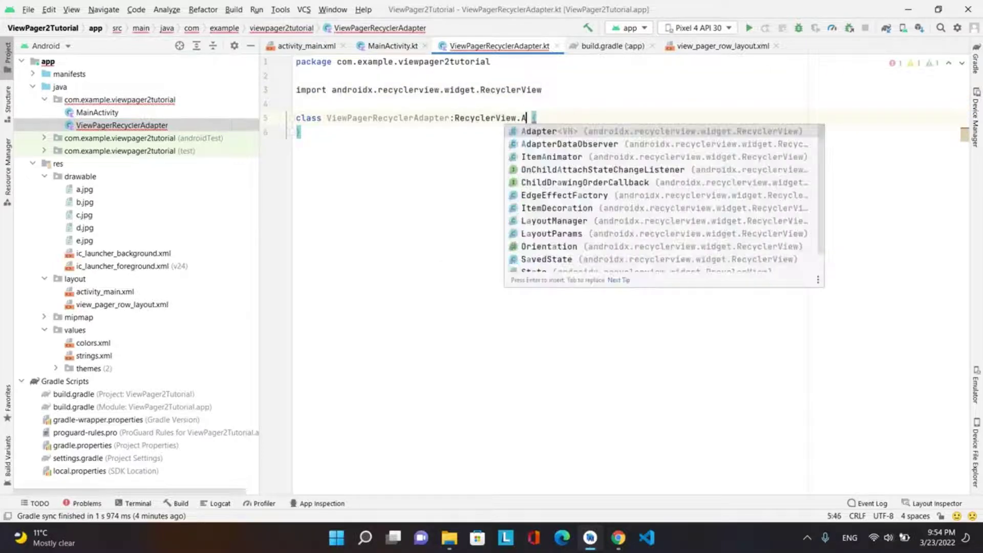
{"action": "key", "text": "Return"}
{"action": "type", "text": "<> "}
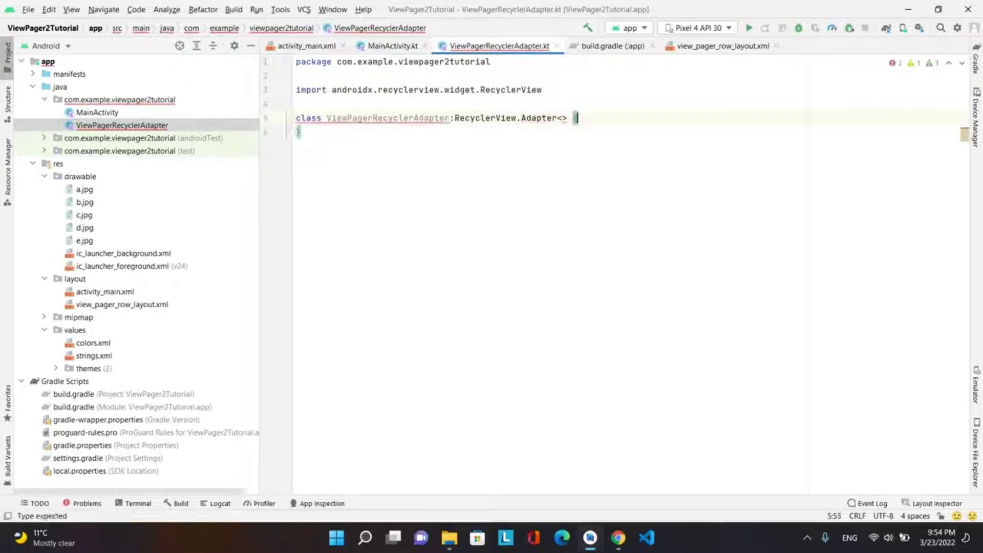
{"action": "type", "text": "{"}
{"action": "key", "text": "Return"}
{"action": "type", "text": "class "}
{"action": "type", "text": "Vie"}
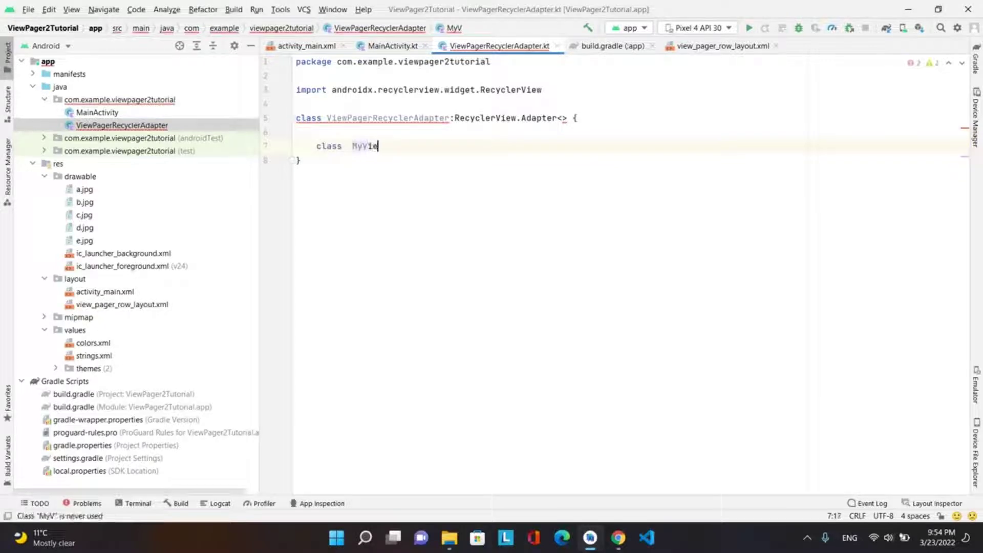
{"action": "type", "text": "Holdee"}
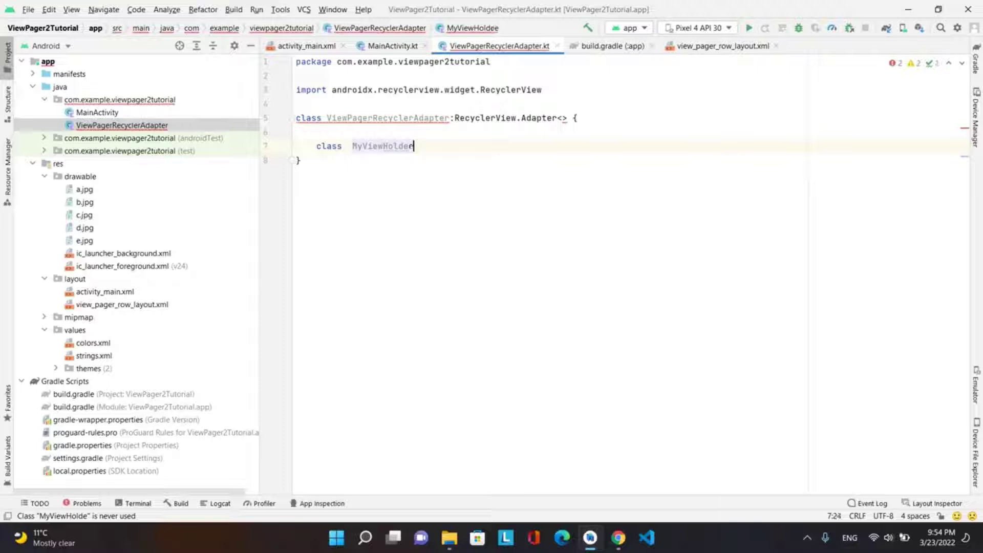
{"action": "type", "text": " :"}
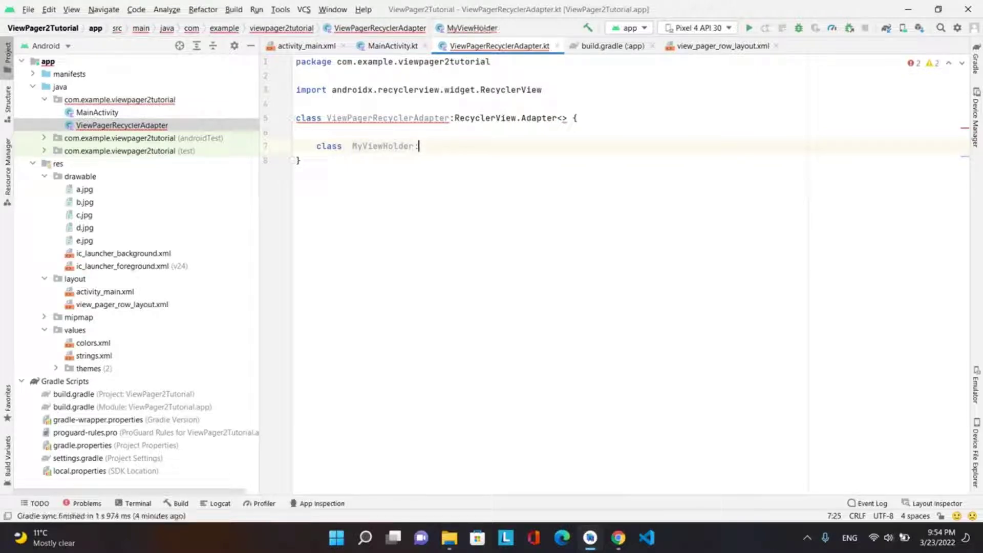
{"action": "type", "text": "Rec"}
Make MyViewHolder extend RecyclerView.ViewHolder() and open its class body.
{"action": "key", "text": "Return"}
{"action": "type", "text": "."}
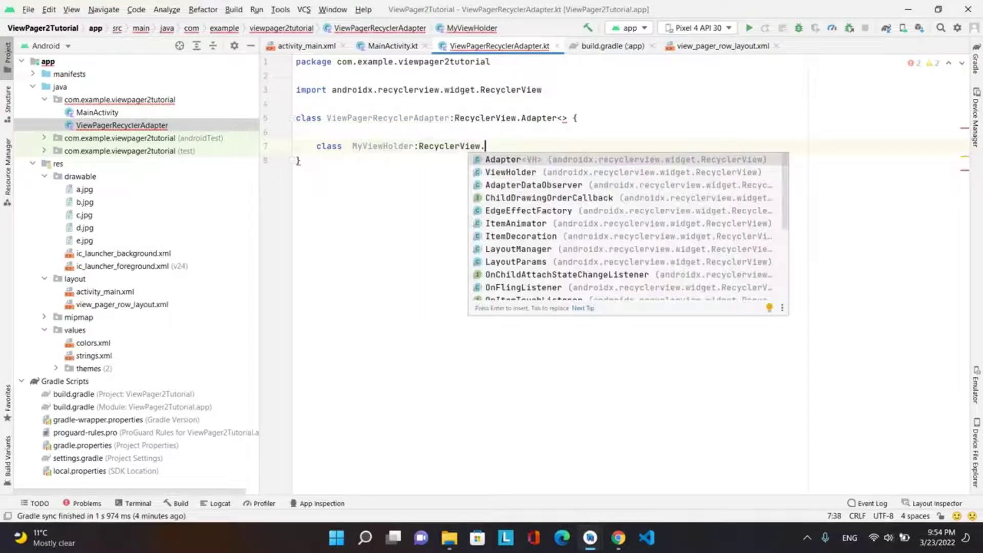
{"action": "key", "text": "Down"}
{"action": "key", "text": "Return"}
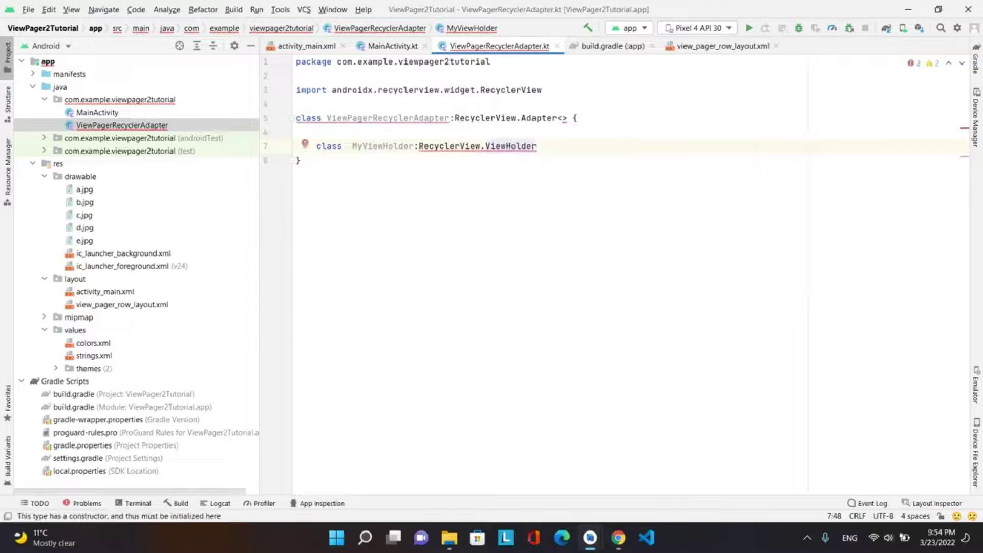
{"action": "type", "text": "("}
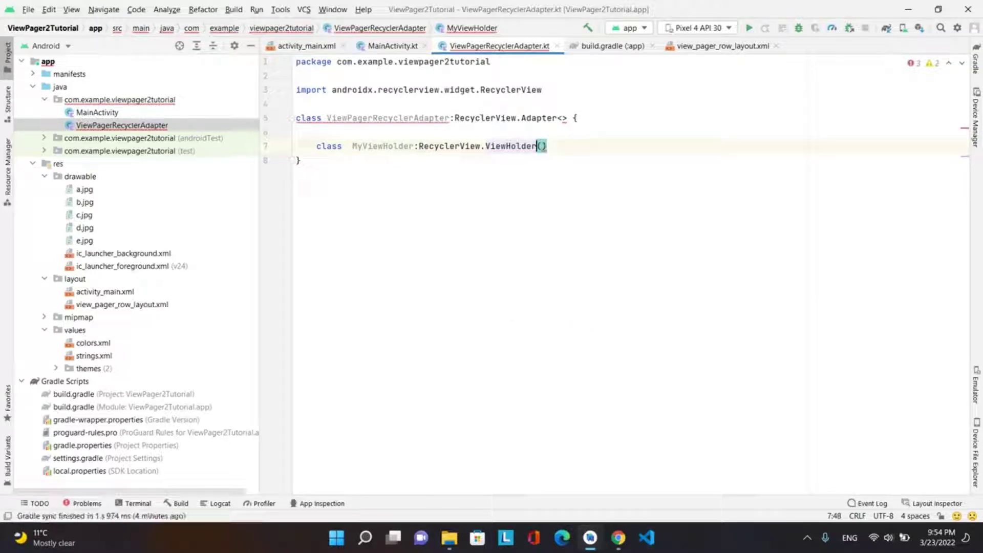
{"action": "key", "text": "Right"}
{"action": "type", "text": "{"}
{"action": "key", "text": "Return"}
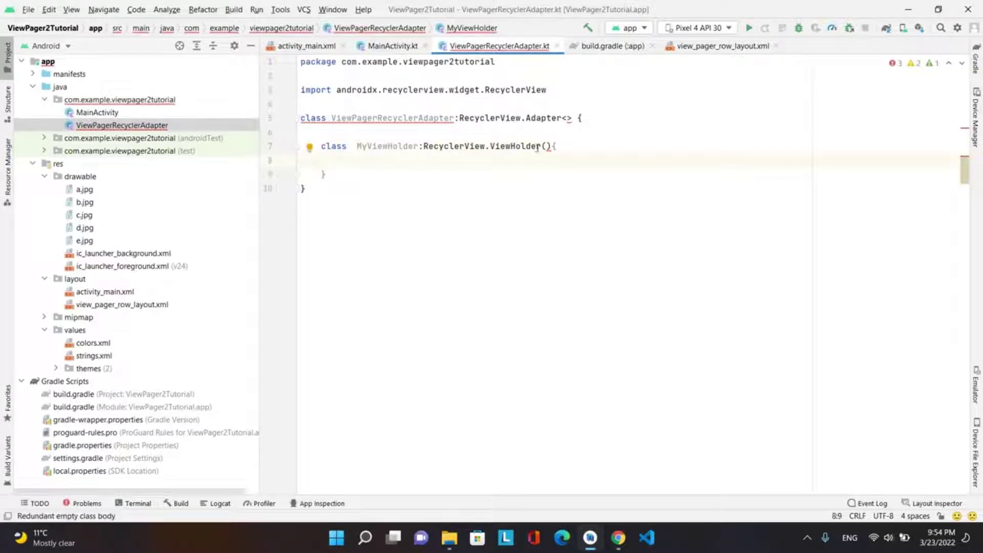
Give MyViewHolder a viewPagerRowLayoutBinding: ViewPagerRowLayoutBinding parameter.
{"action": "left_click", "coordinate": [417, 146]}
{"action": "type", "text": "(va"}
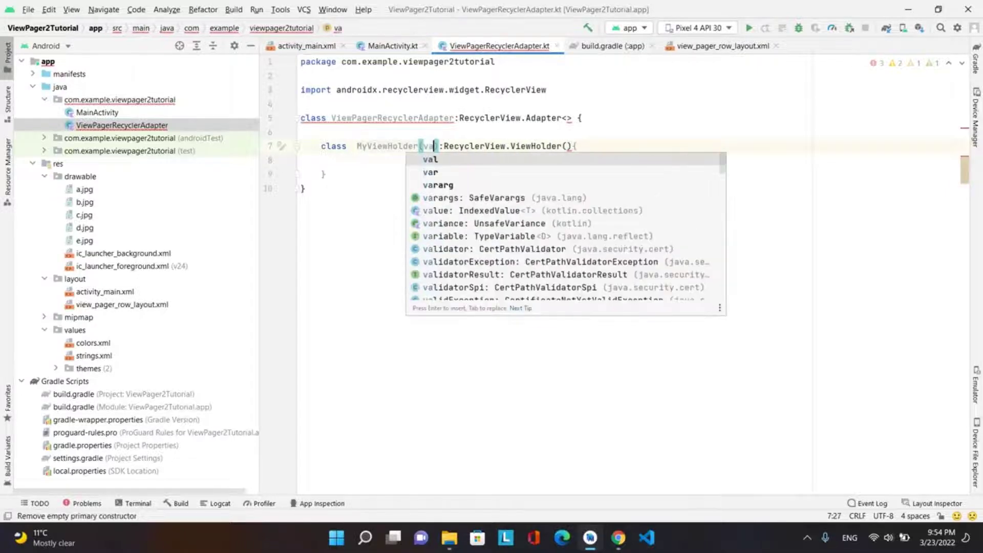
{"action": "type", "text": "r"}
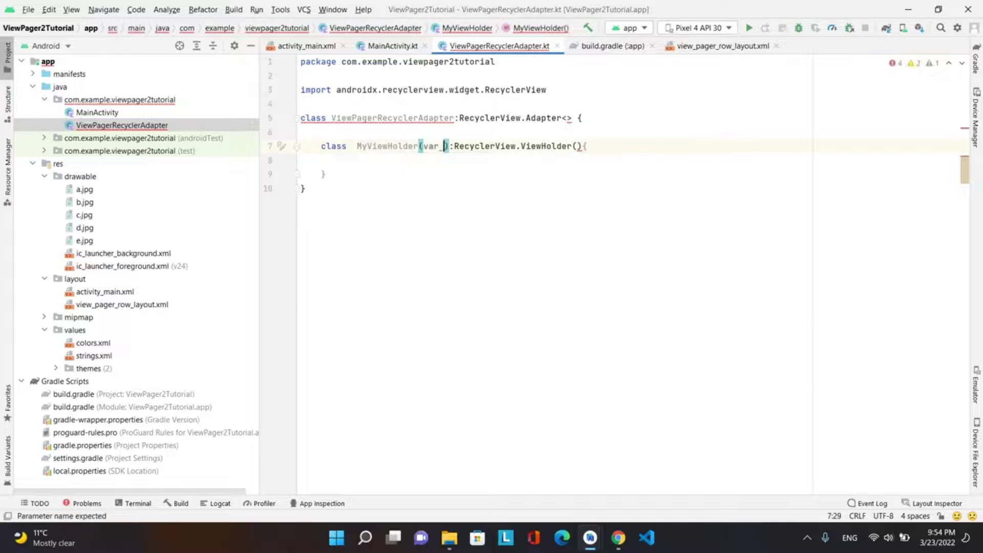
{"action": "type", "text": " vie"}
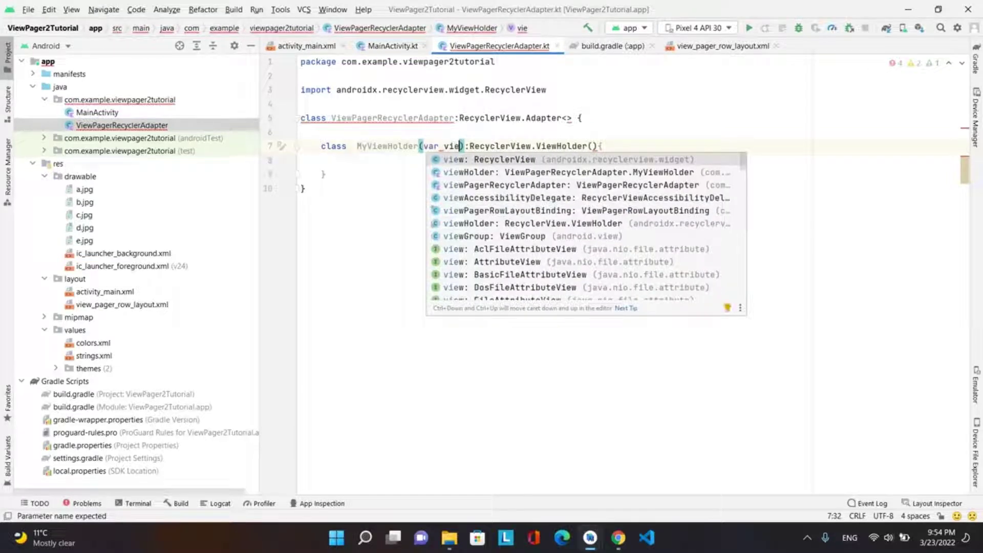
{"action": "type", "text": "w"}
{"action": "key", "text": "Down"}
{"action": "key", "text": "Down"}
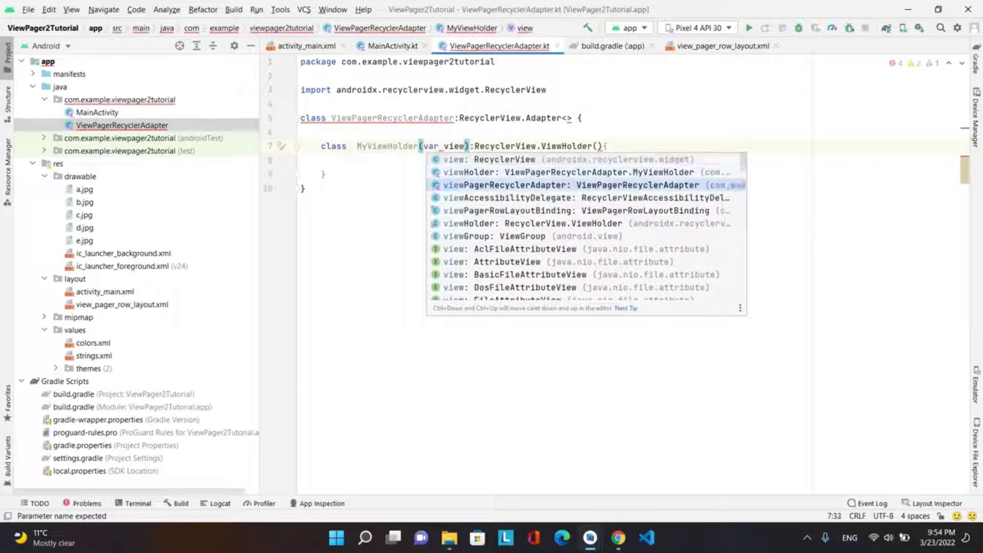
{"action": "key", "text": "Down"}
{"action": "key", "text": "Down"}
{"action": "key", "text": "Return"}
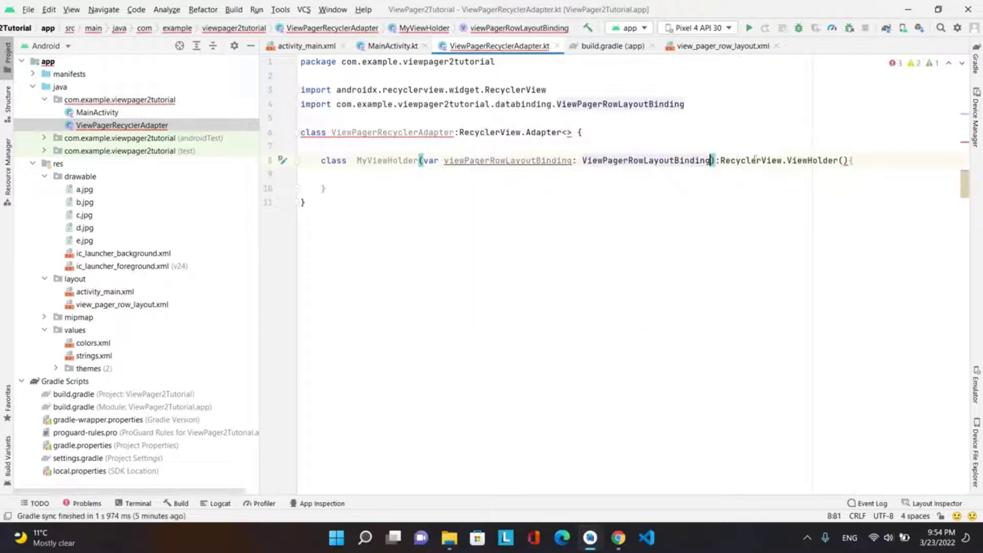
Pass viewPagerRowLayoutBinding.root to ViewHolder() and reformat the code.
{"action": "left_click", "coordinate": [842, 160]}
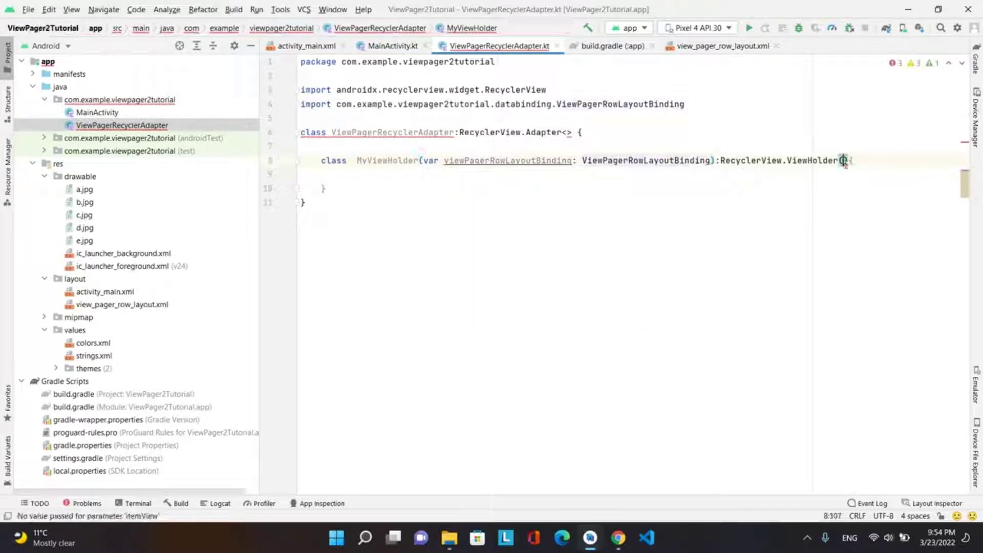
{"action": "type", "text": "v"}
{"action": "key", "text": "Return"}
{"action": "type", "text": ".r"}
{"action": "key", "text": "Return"}
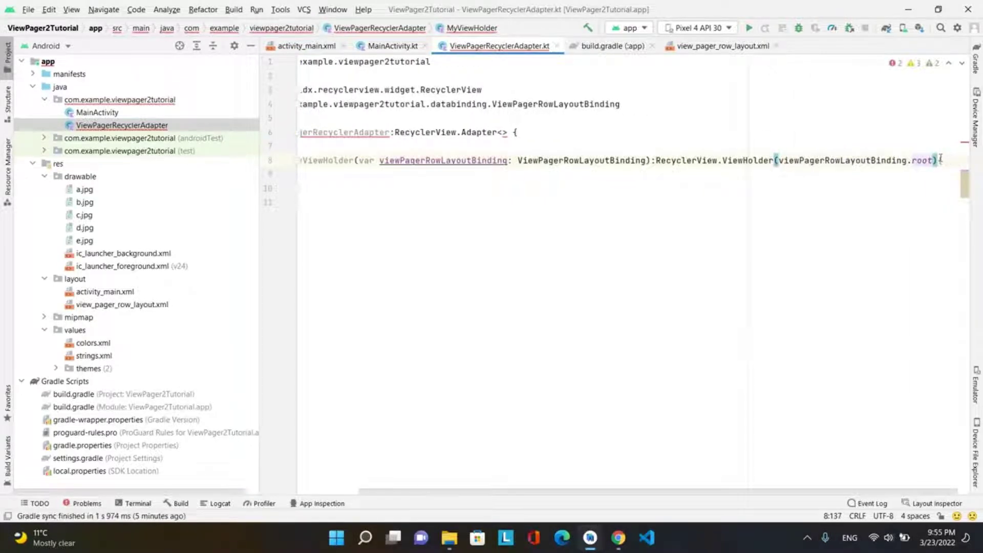
{"action": "left_click_drag", "start_coordinate": [940, 160], "coordinate": [940, 188]}
{"action": "key", "text": "ctrl+alt+l"}
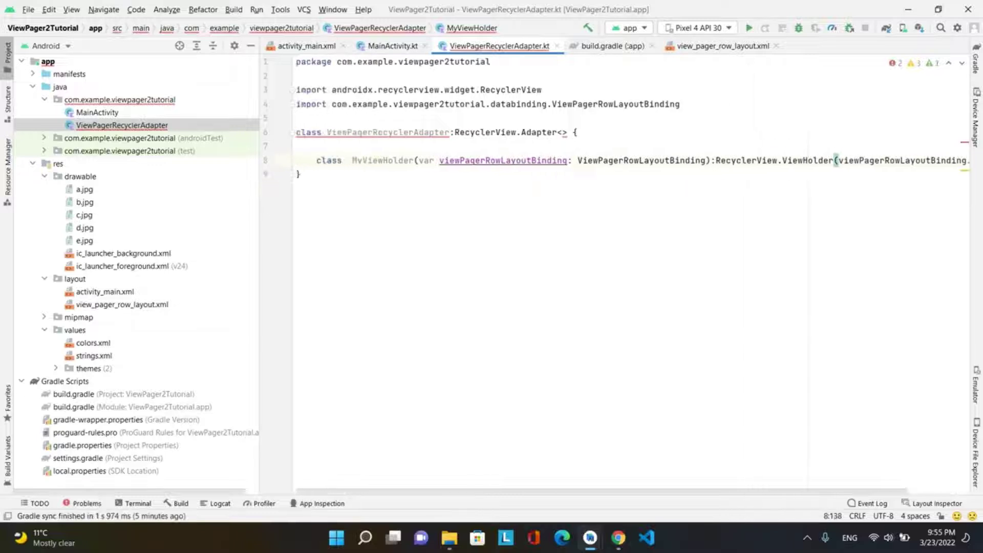
{"action": "double_click", "coordinate": [386, 161]}
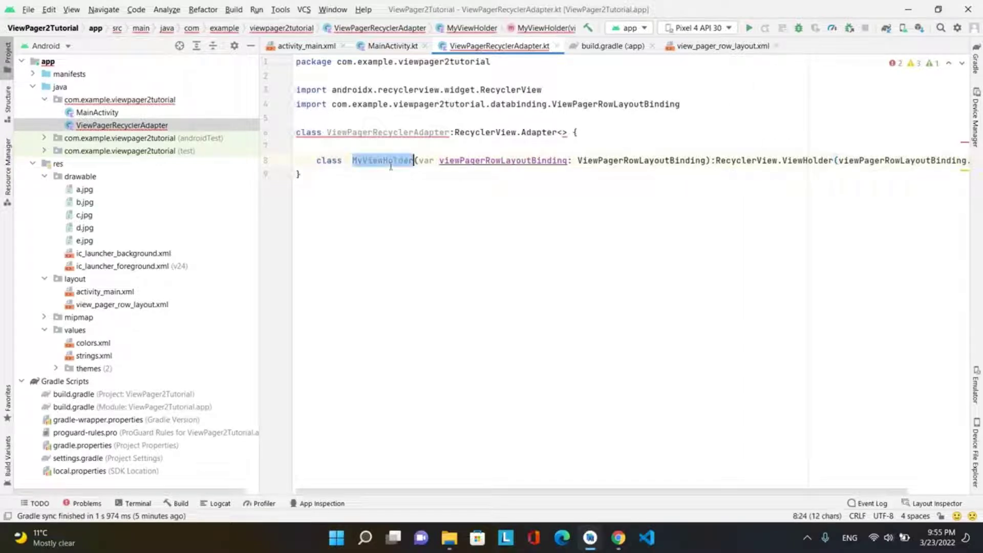
{"action": "double_click", "coordinate": [340, 132]}
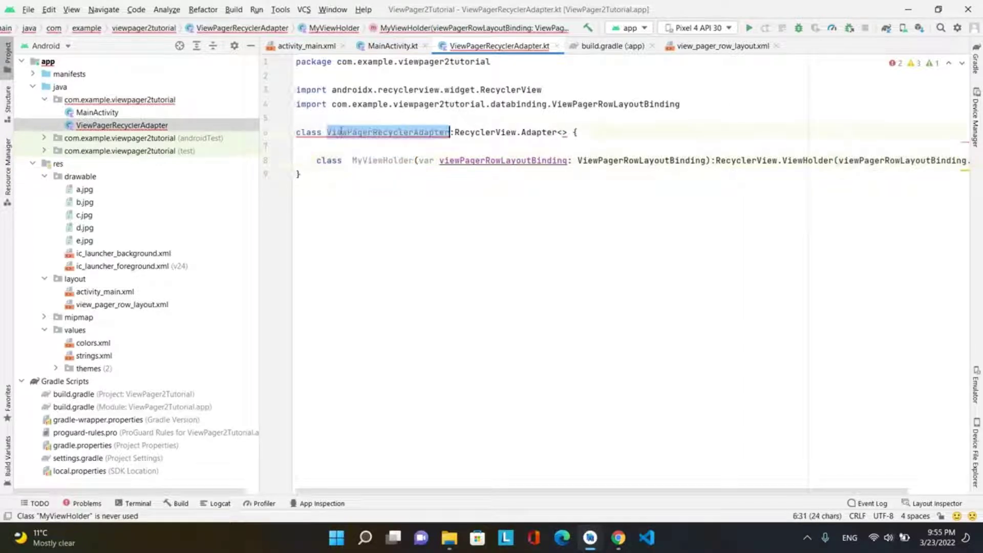
Set the Adapter type argument to ViewPagerRecyclerAdapter.MyViewHolder.
{"action": "key", "text": "ctrl+c"}
{"action": "left_click", "coordinate": [565, 133]}
{"action": "key", "text": "ctrl+v"}
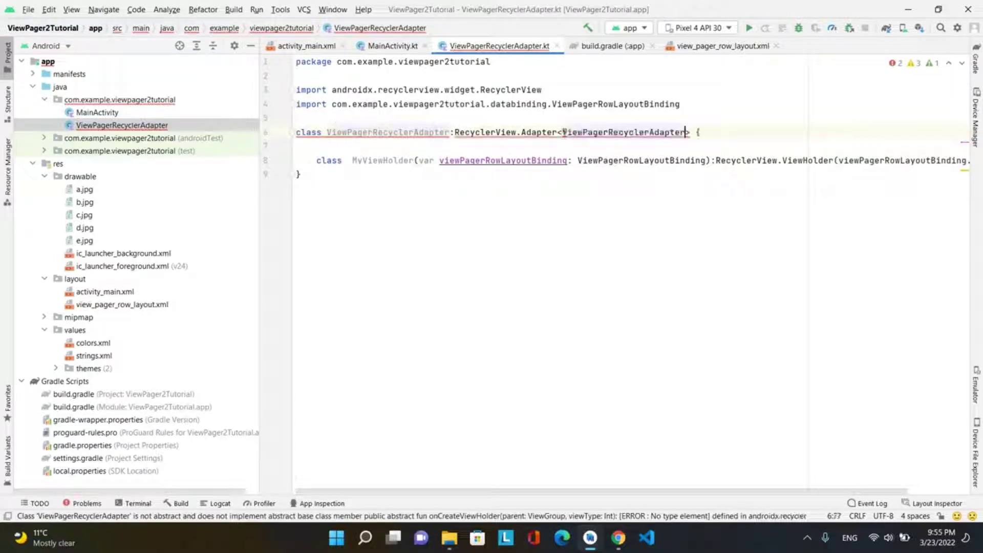
{"action": "type", "text": "."}
{"action": "key", "text": "Return"}
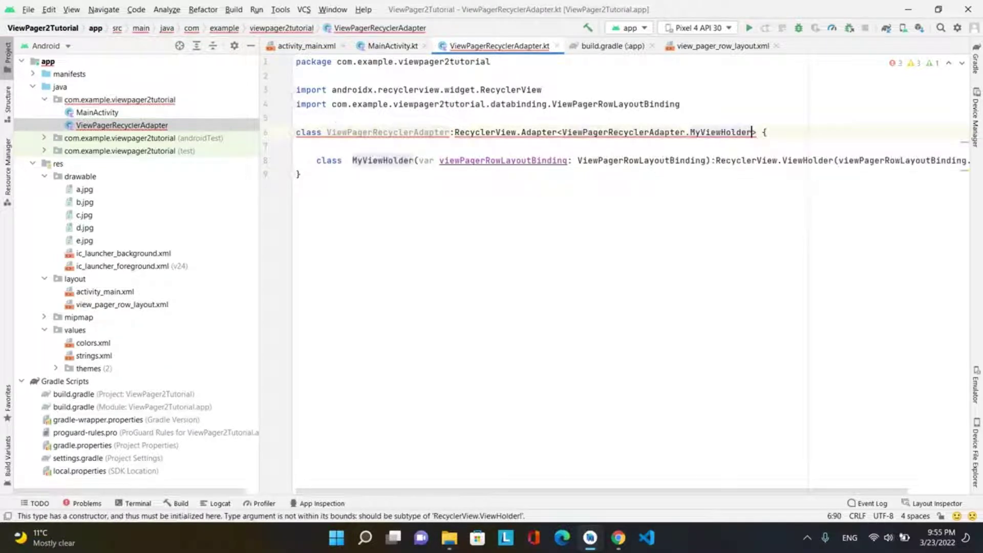
Generate onCreateViewHolder, onBindViewHolder and getItemCount override stubs for the adapter.
{"action": "left_click", "coordinate": [351, 132]}
{"action": "key", "text": "alt+Return"}
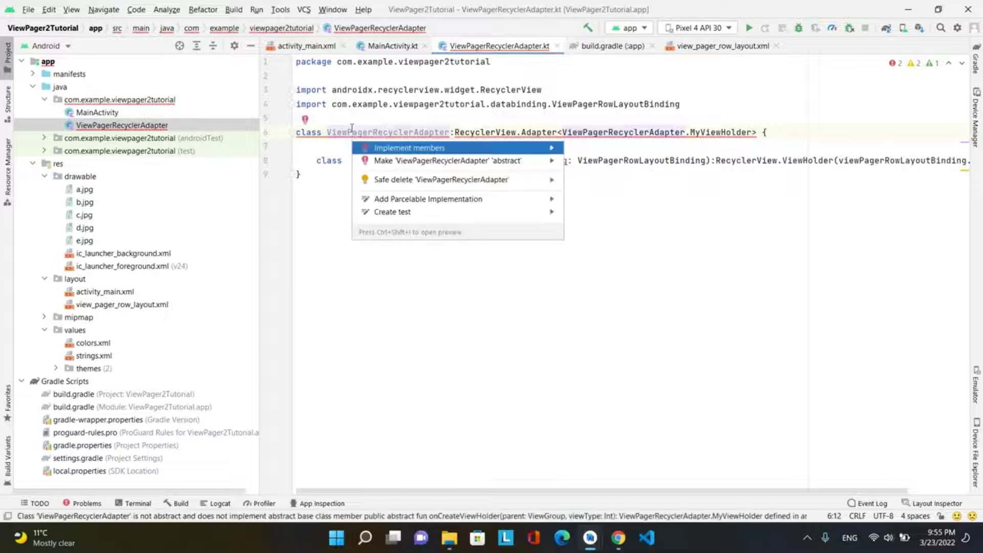
{"action": "key", "text": "Return"}
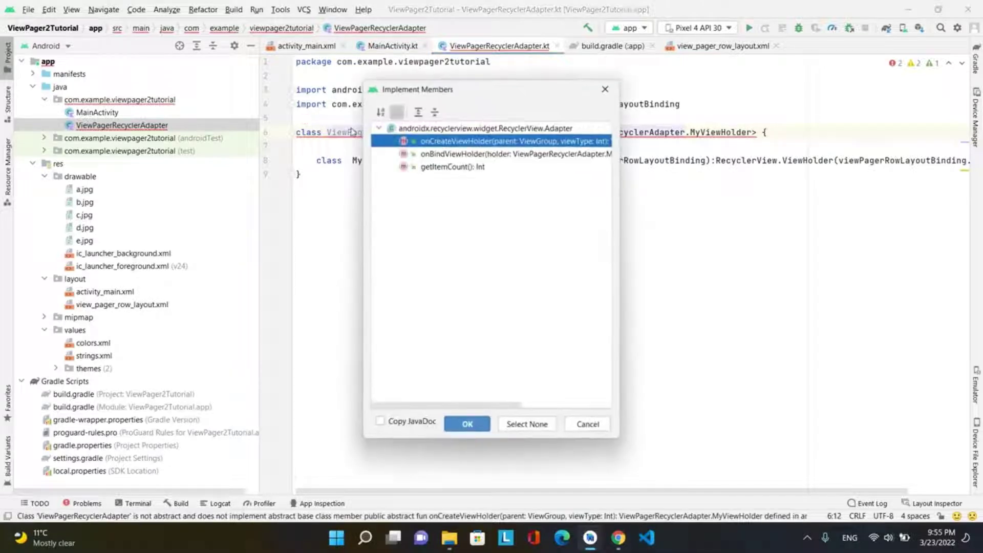
{"action": "key", "text": "ctrl+a"}
{"action": "key", "text": "Return"}
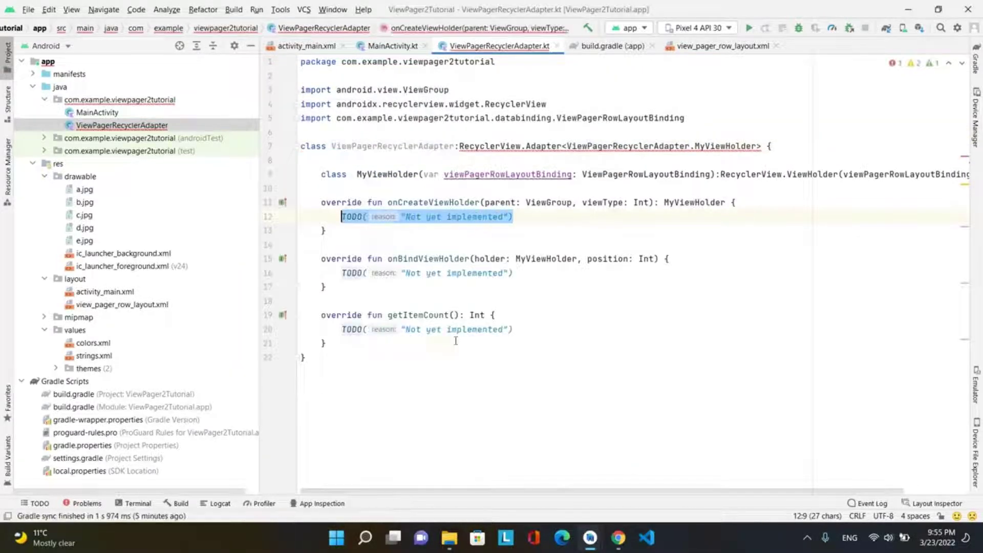
{"action": "left_click", "coordinate": [456, 342]}
{"action": "left_click", "coordinate": [452, 147]}
{"action": "type", "text": "("}
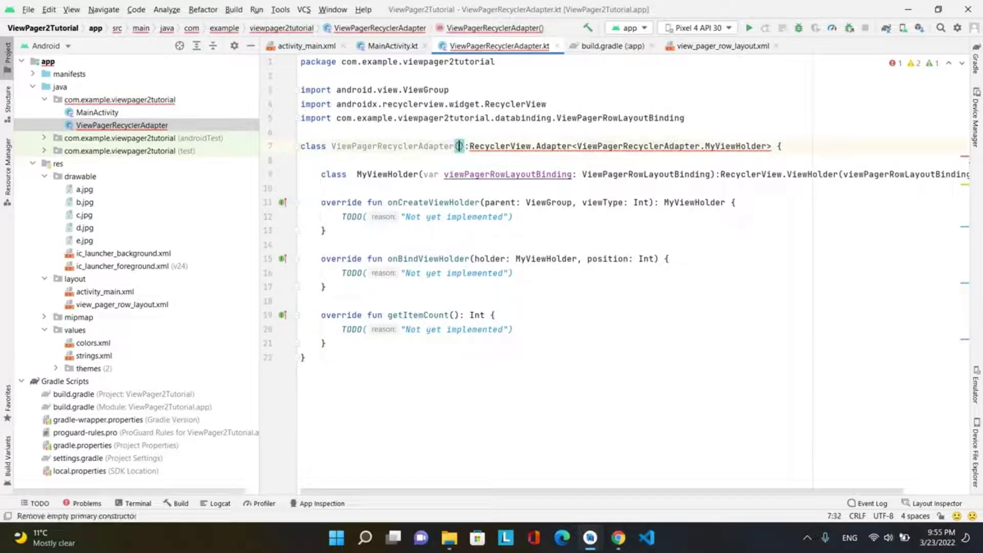
{"action": "type", "text": "private"}
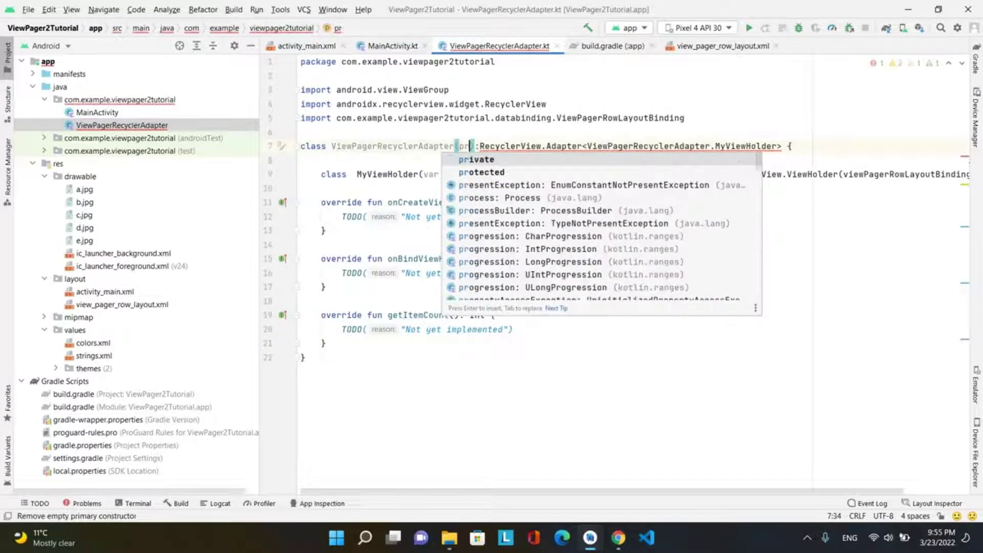
{"action": "type", "text": " val  "}
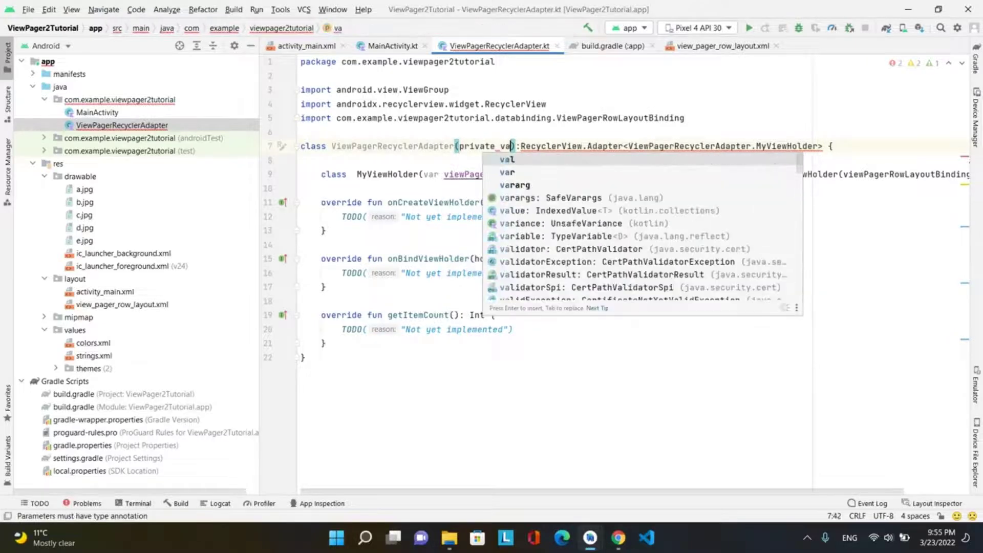
{"action": "type", "text": "ima"}
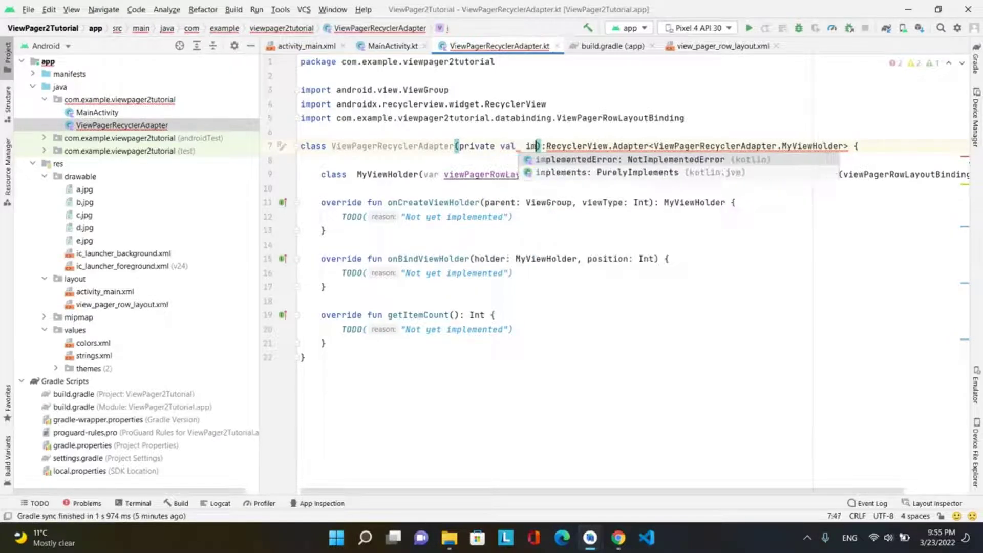
{"action": "type", "text": "gesArra"}
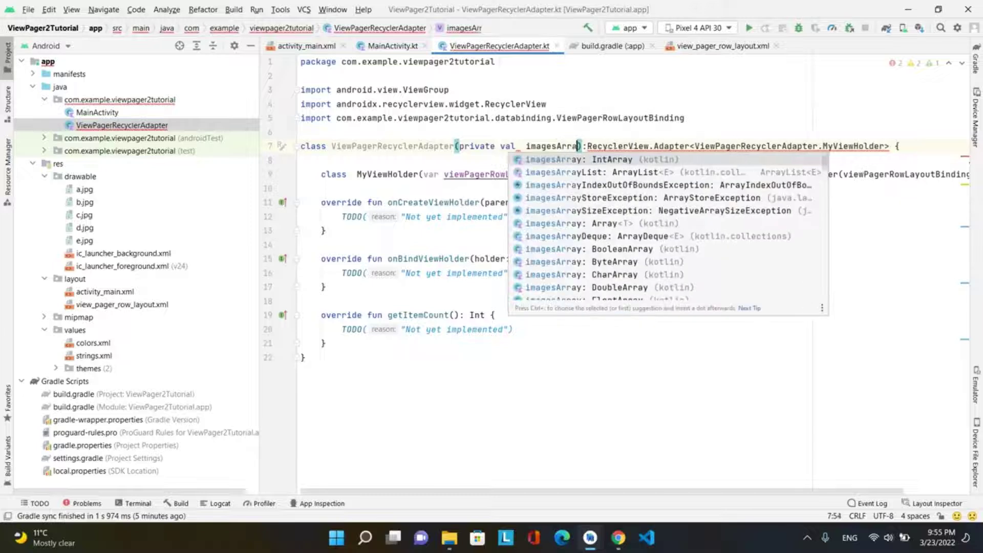
{"action": "type", "text": "y:IntA"}
Add constructor parameters private val imagesArray: IntArray and private val context: Context.
{"action": "key", "text": "Return"}
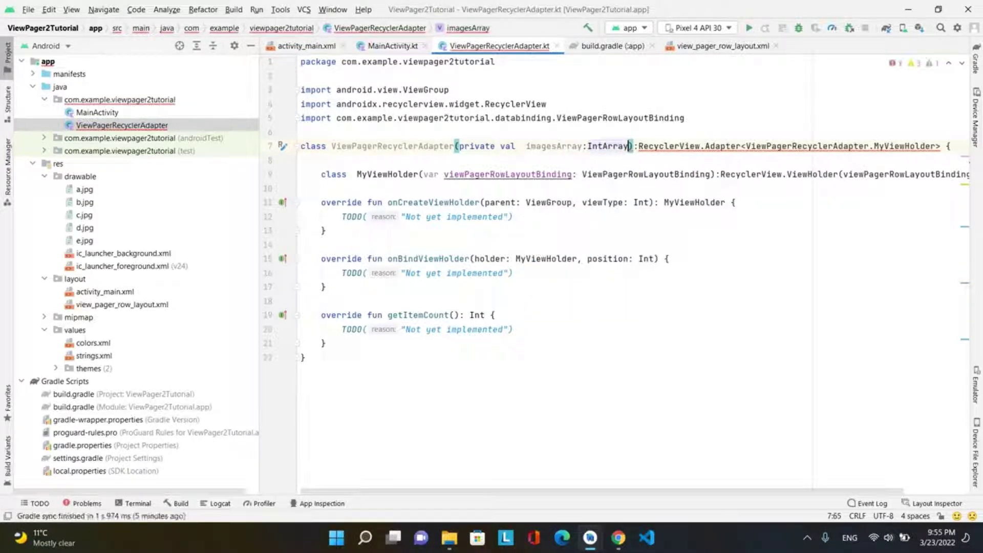
{"action": "type", "text": ",presentException: EnumConstantNotPresentException"}
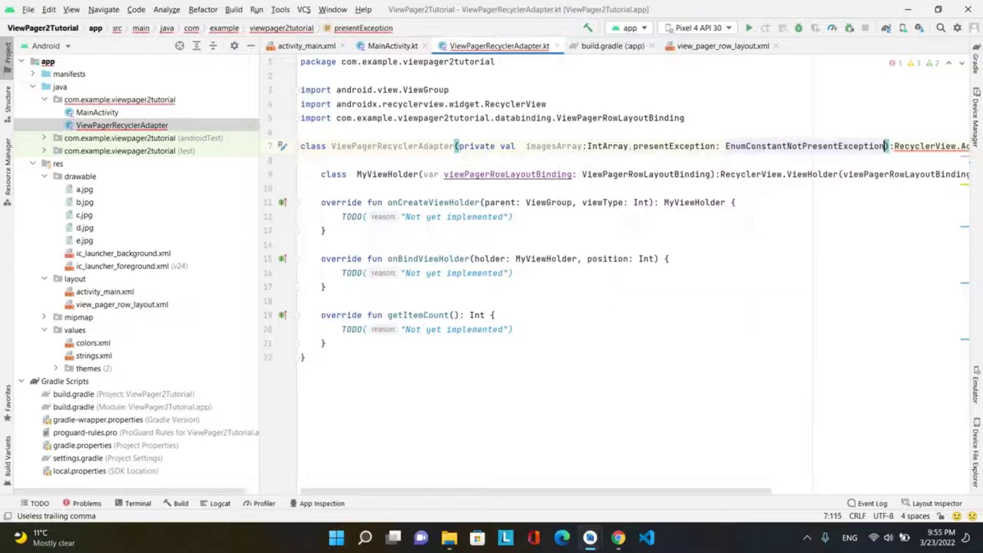
{"action": "key", "text": "BackSpace"}
{"action": "key", "text": "BackSpace"}
{"action": "type", "text": "rivate val conte"}
{"action": "key", "text": "Down"}
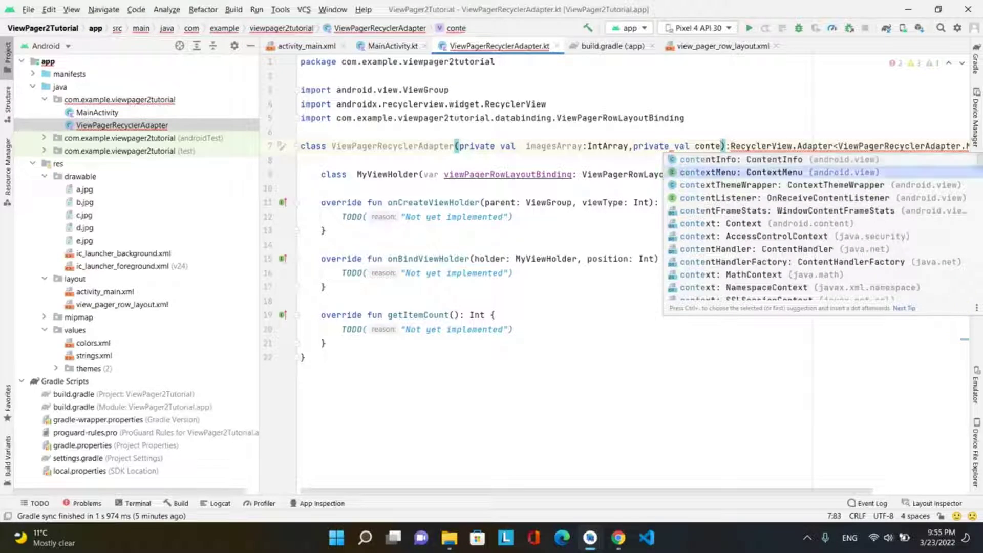
{"action": "key", "text": "Down"}
{"action": "key", "text": "Down"}
{"action": "key", "text": "Down"}
{"action": "key", "text": "Down"}
{"action": "key", "text": "Return"}
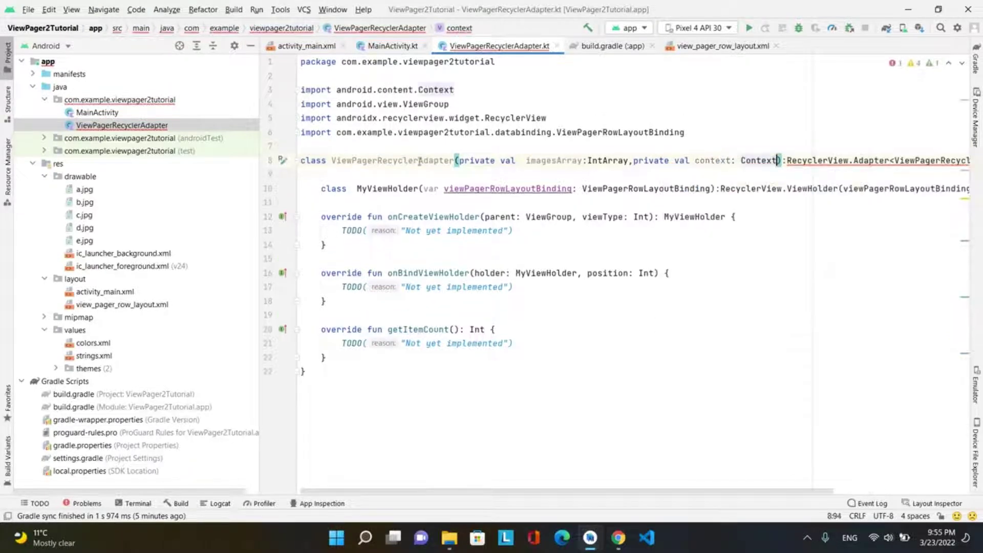
{"action": "double_click", "coordinate": [567, 160]}
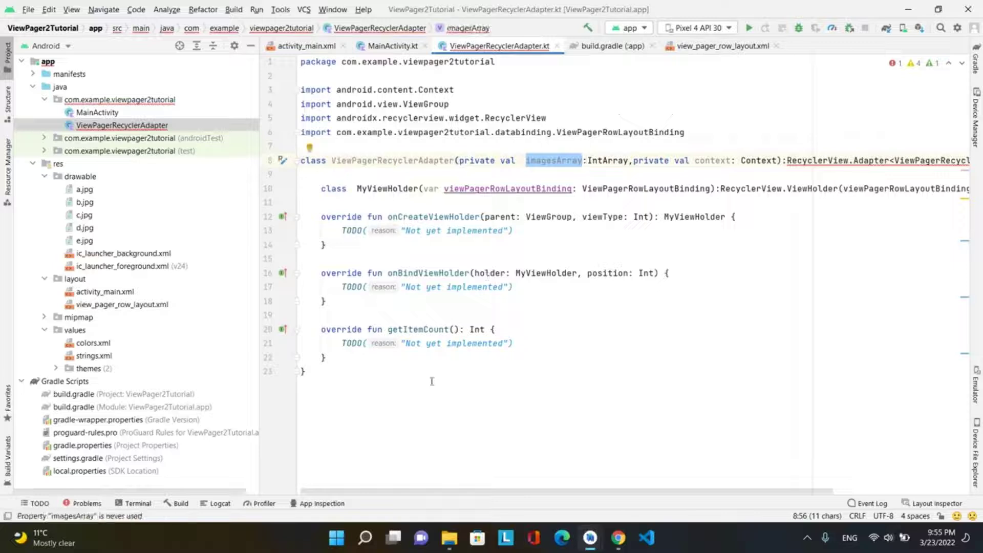
Replace getItemCount's TODO with return imagesArray.size and select onCreateViewHolder's TODO.
{"action": "key", "text": "ctrl+c"}
{"action": "left_click_drag", "start_coordinate": [341, 342], "coordinate": [514, 343]}
{"action": "key", "text": "ctrl+v"}
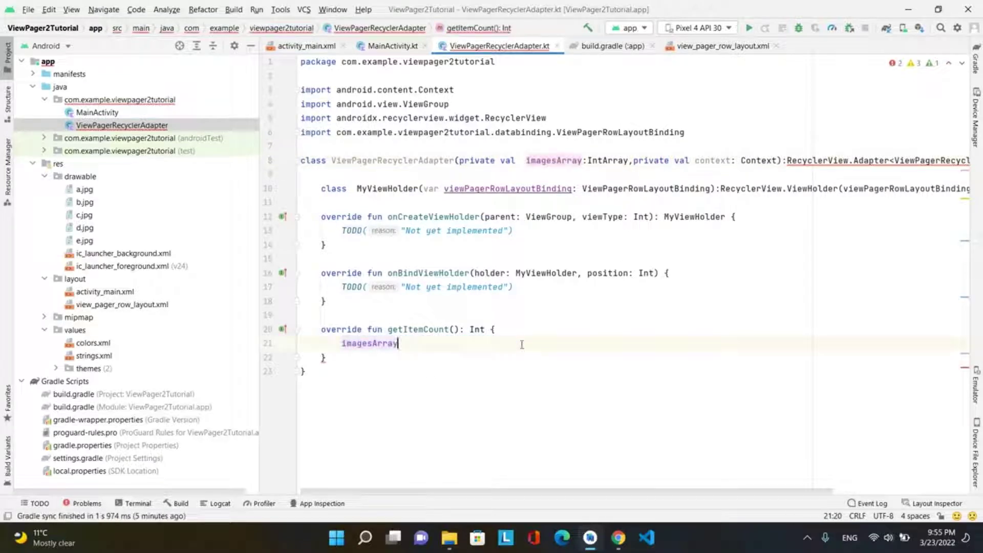
{"action": "key", "text": "ctrl+z"}
{"action": "key", "text": "BackSpace"}
{"action": "type", "text": "ret"}
{"action": "key", "text": "Return"}
{"action": "key", "text": "ctrl+v"}
{"action": "type", "text": "."}
{"action": "key", "text": "Down"}
{"action": "key", "text": "Down"}
{"action": "key", "text": "Return"}
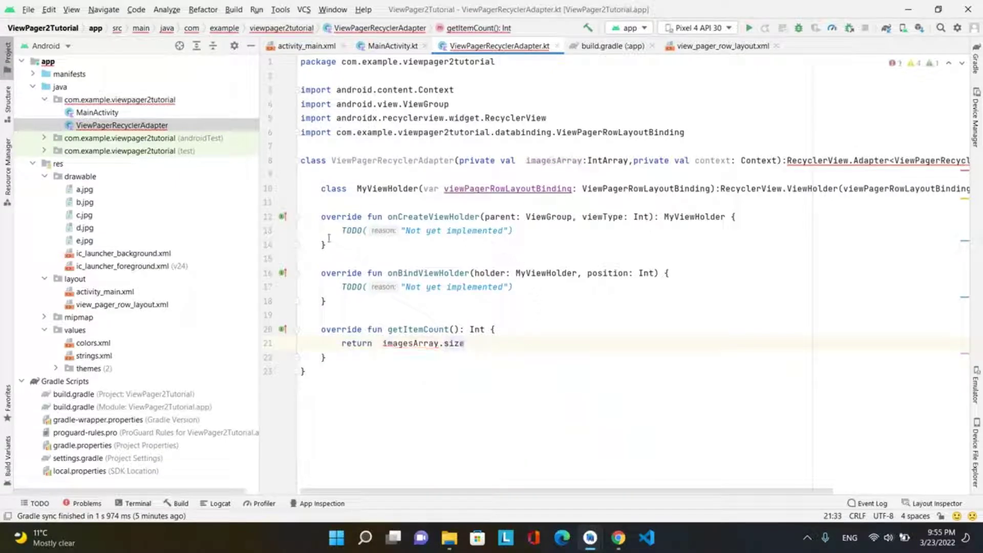
{"action": "left_click_drag", "start_coordinate": [332, 231], "coordinate": [533, 237]}
Inflate viewPagerRowLayoutBinding via LayoutInflater.from(parent.context), parent, false in onCreateViewHolder.
{"action": "key", "text": "BackSpace"}
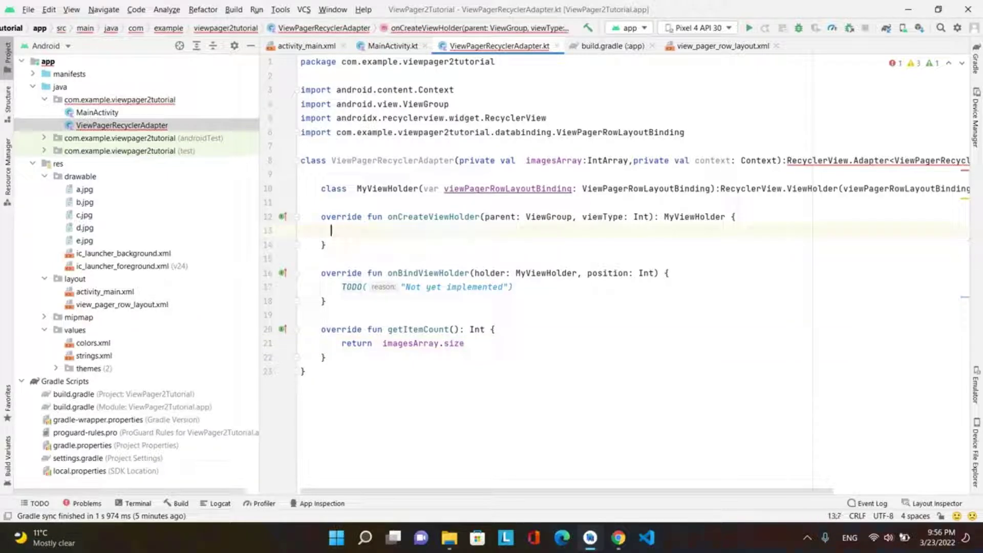
{"action": "type", "text": "val "}
{"action": "type", "text": "view"}
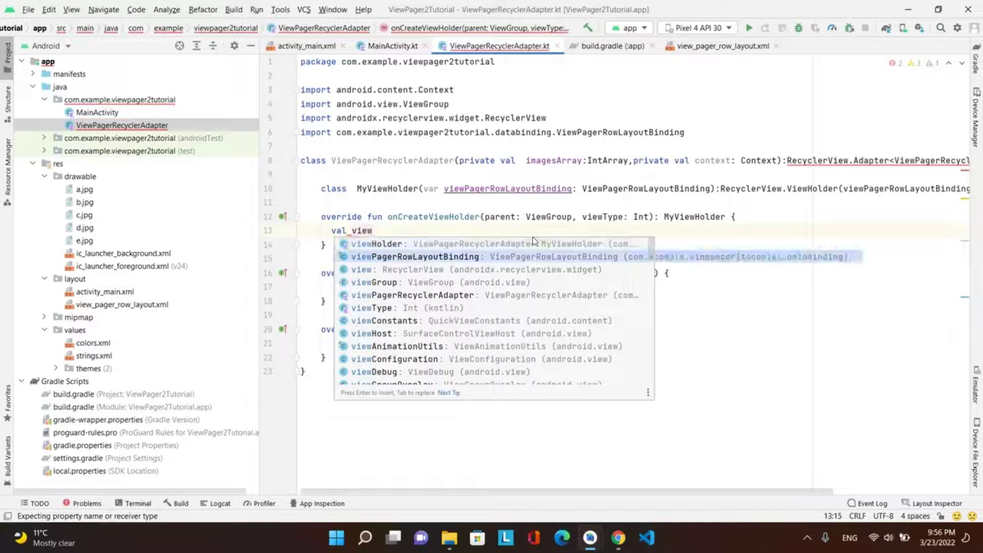
{"action": "key", "text": "Escape"}
{"action": "key", "text": "Return"}
{"action": "type", "text": "="}
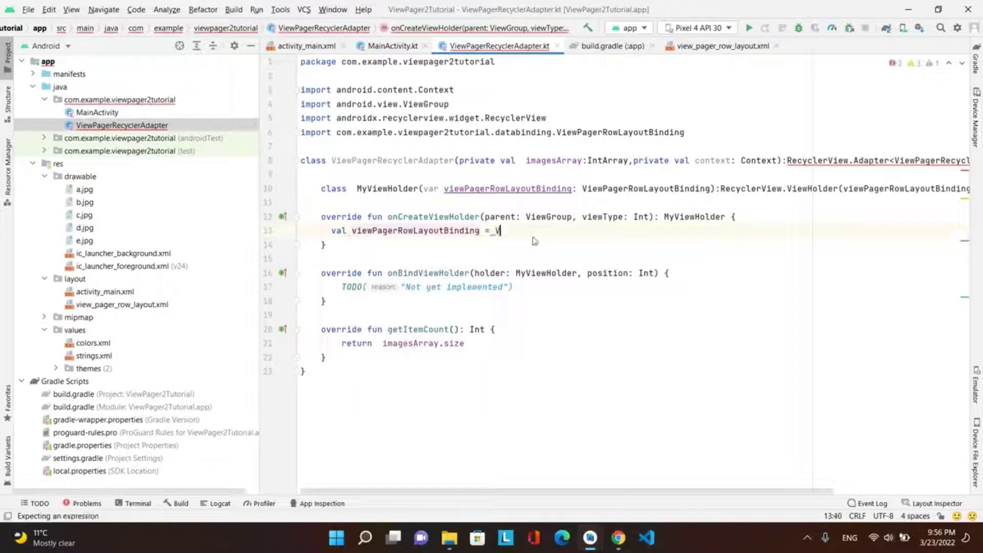
{"action": "type", "text": " View"}
{"action": "key", "text": "Down"}
{"action": "key", "text": "Return"}
{"action": "type", "text": "."}
{"action": "key", "text": "Down"}
{"action": "key", "text": "Return"}
{"action": "type", "text": "La"}
{"action": "key", "text": "Return"}
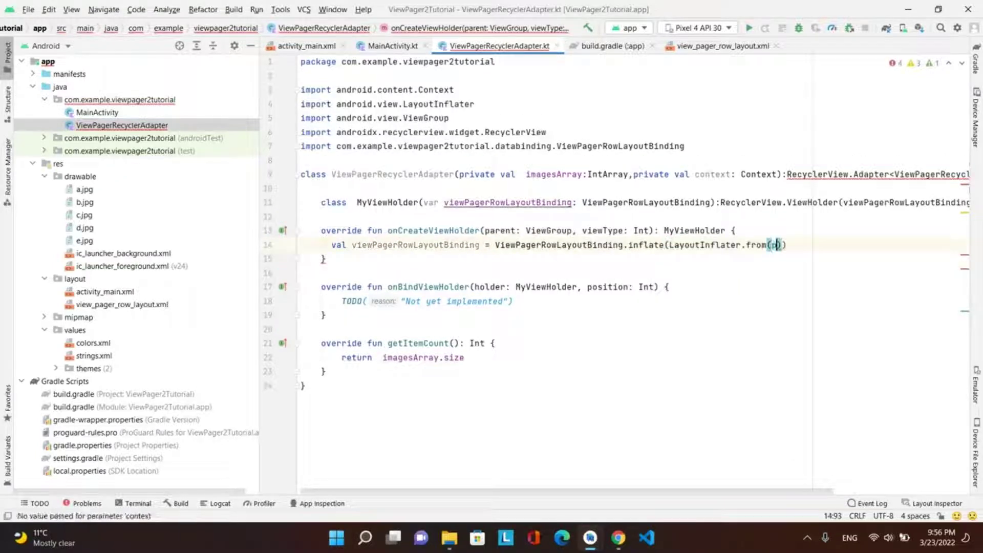
{"action": "type", "text": "pa"}
{"action": "key", "text": "Return"}
{"action": "type", "text": ".c"}
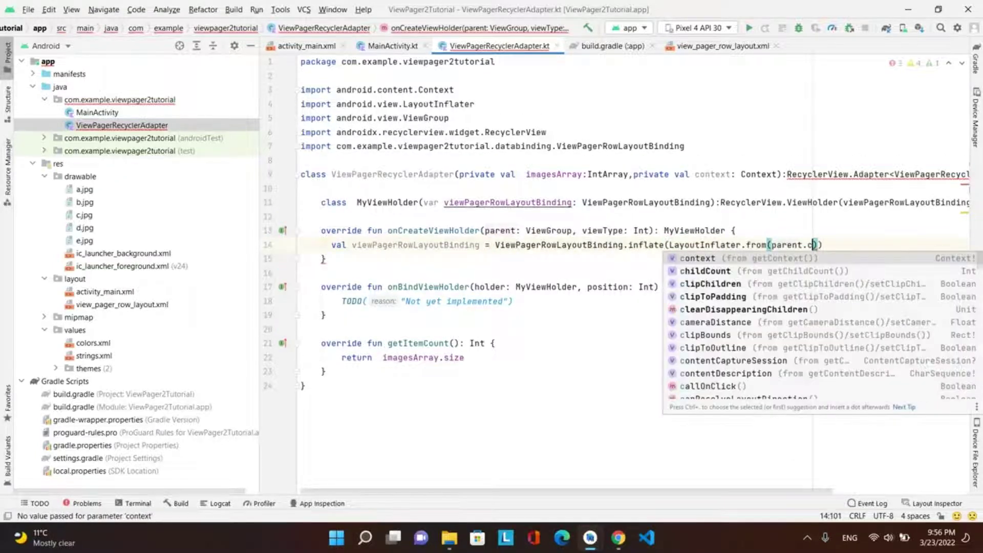
{"action": "key", "text": "Return"}
{"action": "type", "text": ")."}
{"action": "key", "text": "Escape"}
{"action": "key", "text": "BackSpace"}
{"action": "type", "text": ","}
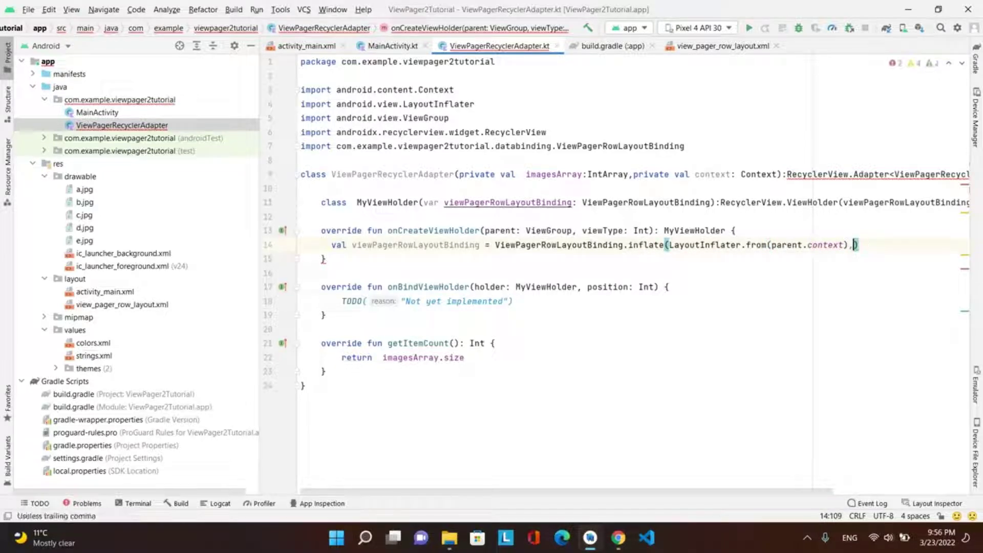
{"action": "type", "text": "pa"}
{"action": "key", "text": "Return"}
{"action": "type", "text": ",fal"}
{"action": "key", "text": "Return"}
Return MyViewHolder(viewPagerRowLayoutBinding) from onCreateViewHolder.
{"action": "key", "text": "End"}
{"action": "key", "text": "Return"}
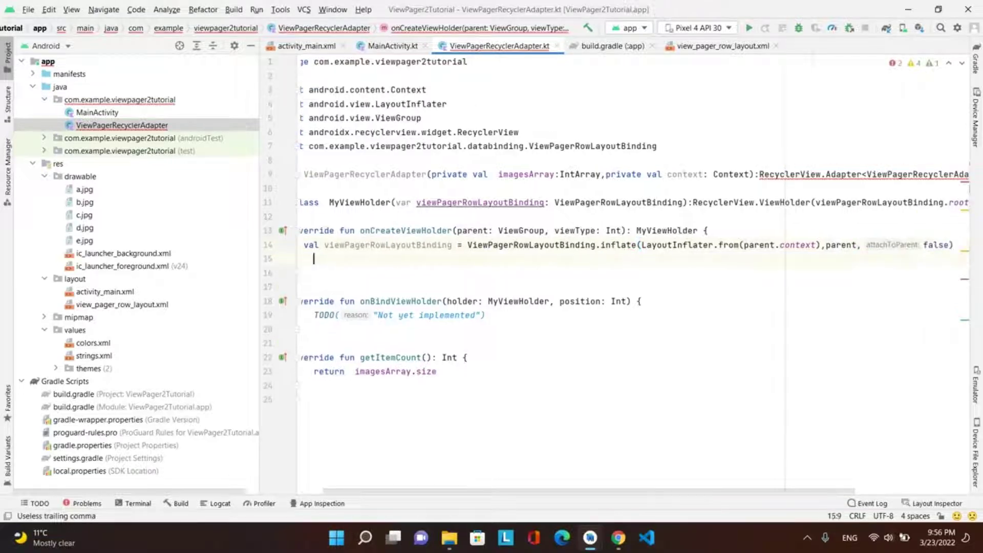
{"action": "type", "text": "re"}
{"action": "key", "text": "Return"}
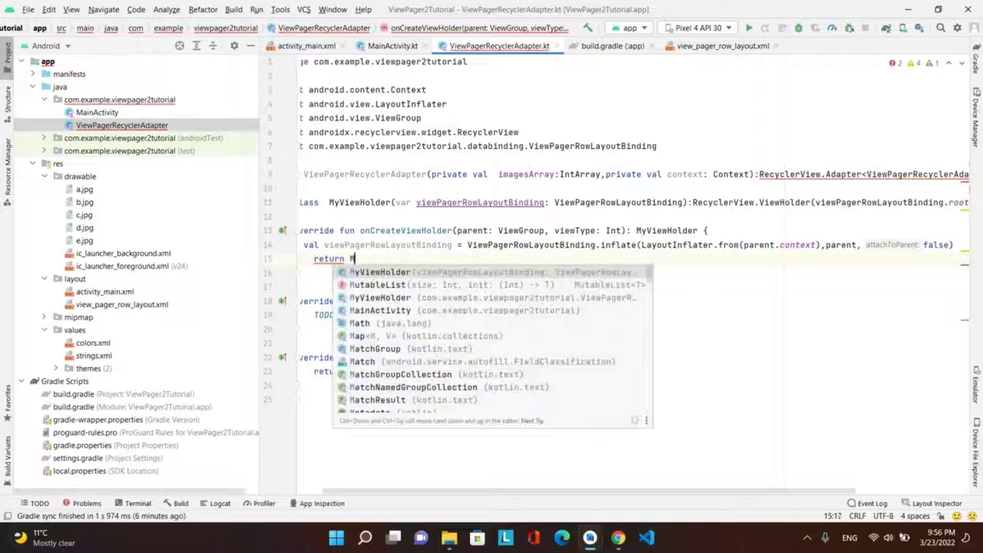
{"action": "key", "text": "Return"}
{"action": "type", "text": "v"}
{"action": "key", "text": "Return"}
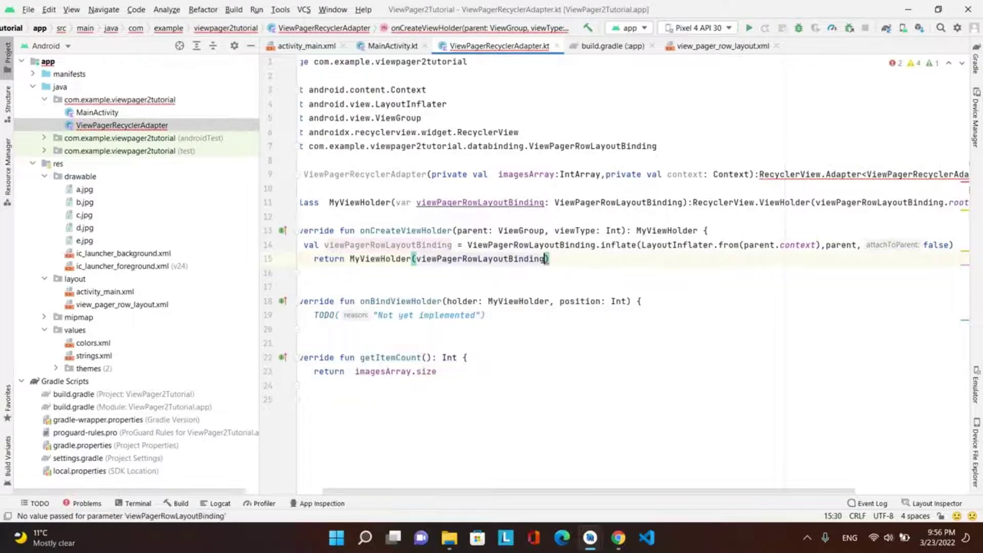
{"action": "scroll", "coordinate": [493, 262], "scroll_direction": "left", "scroll_amount": 2}
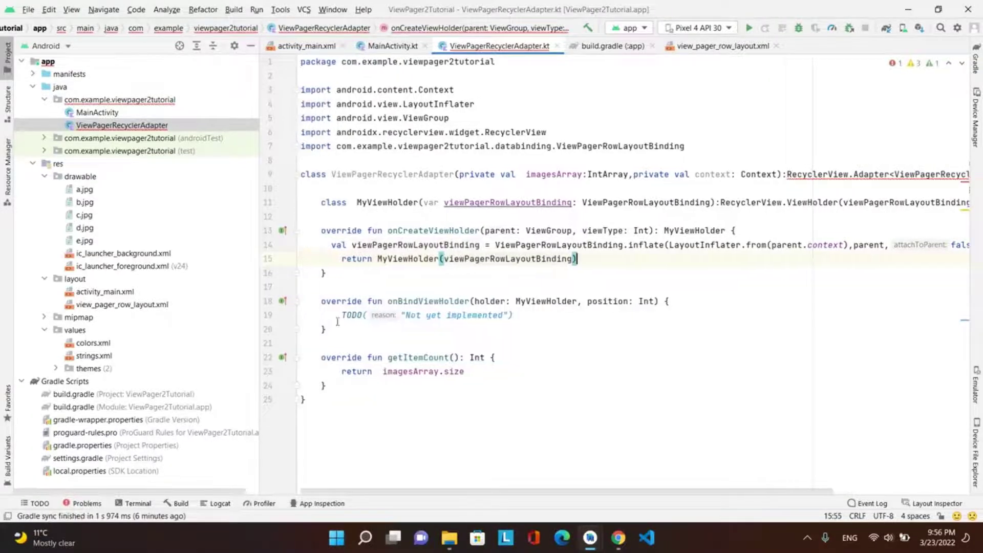
Delete the TODO placeholder from onBindViewHolder.
{"action": "left_click_drag", "start_coordinate": [336, 315], "coordinate": [538, 315]}
{"action": "key", "text": "BackSpace"}
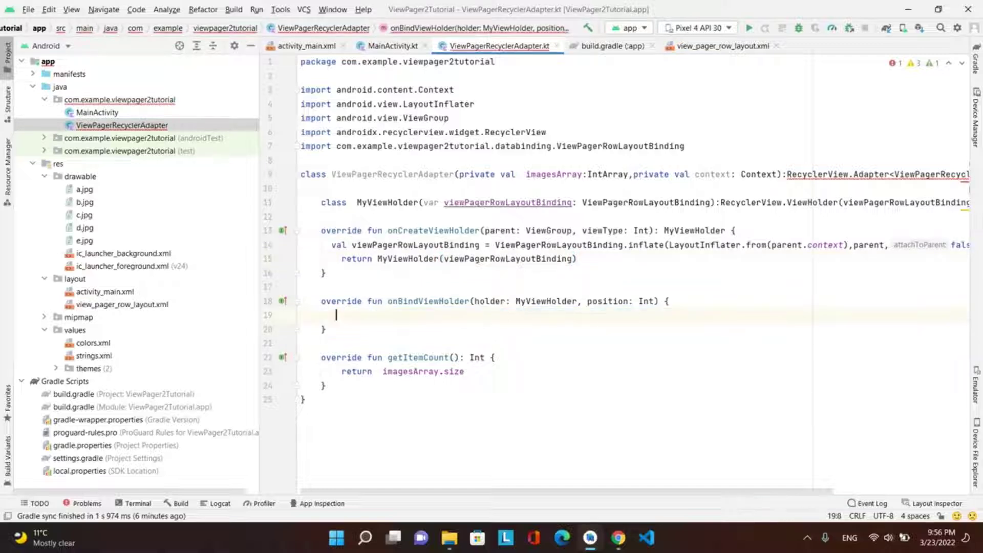
{"action": "left_click", "coordinate": [832, 176]}
{"action": "scroll", "coordinate": [832, 179], "scroll_direction": "right", "scroll_amount": 3}
{"action": "left_click", "coordinate": [938, 175]}
{"action": "type", "text": "(){"}
{"action": "scroll", "coordinate": [720, 224], "scroll_direction": "left", "scroll_amount": 5}
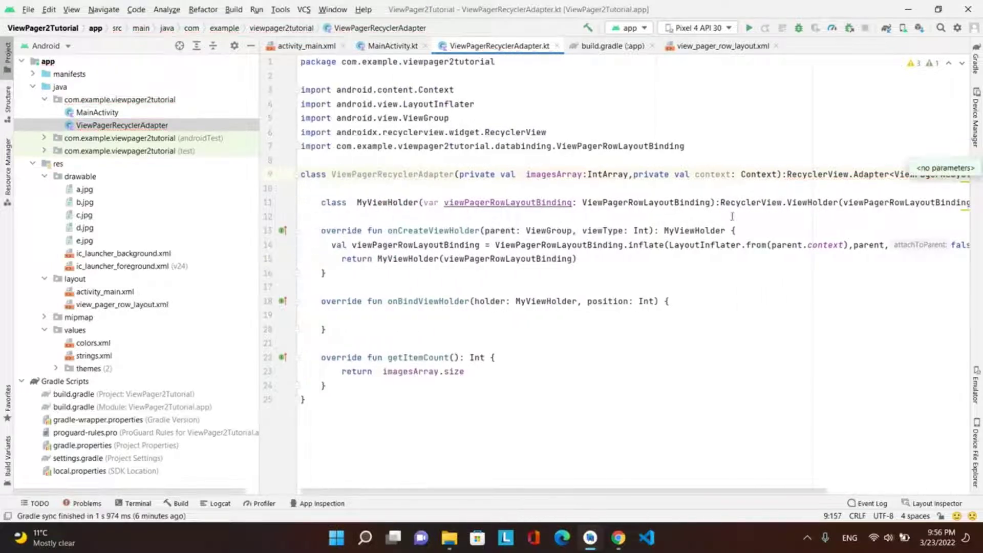
{"action": "left_click", "coordinate": [535, 317]}
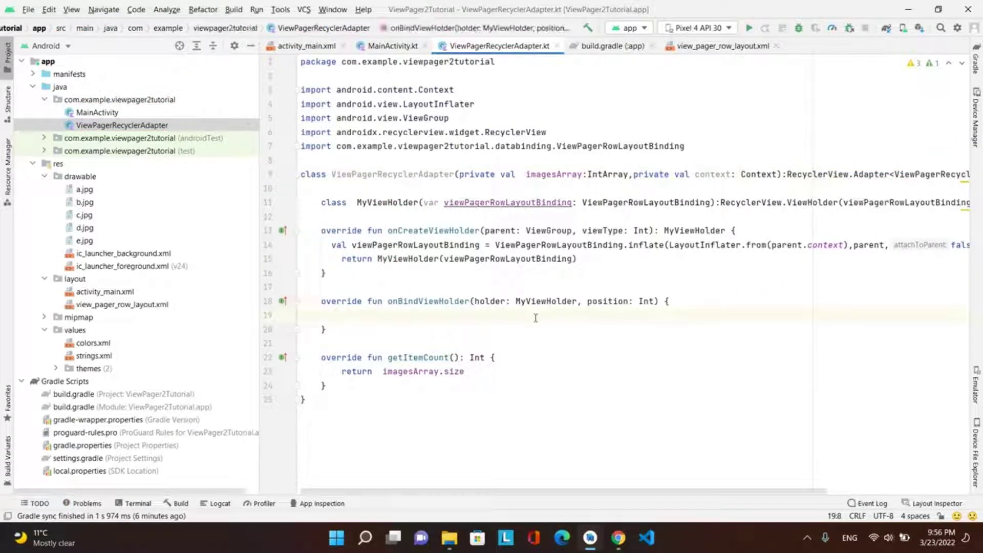
{"action": "type", "text": "Glide.w"}
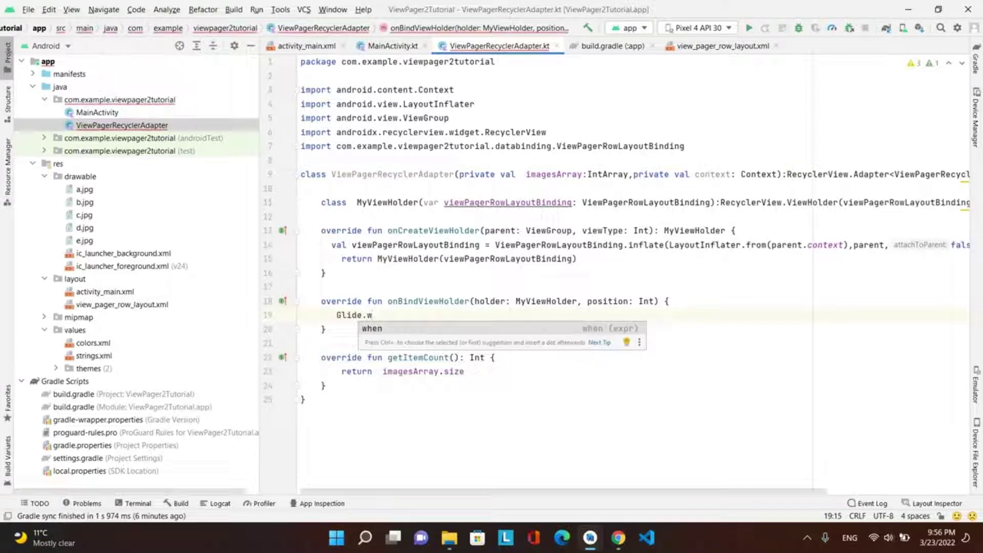
Type Glide in onBindViewHolder and check fixes for the unresolved reference.
{"action": "key", "text": "BackSpace"}
{"action": "key", "text": "BackSpace"}
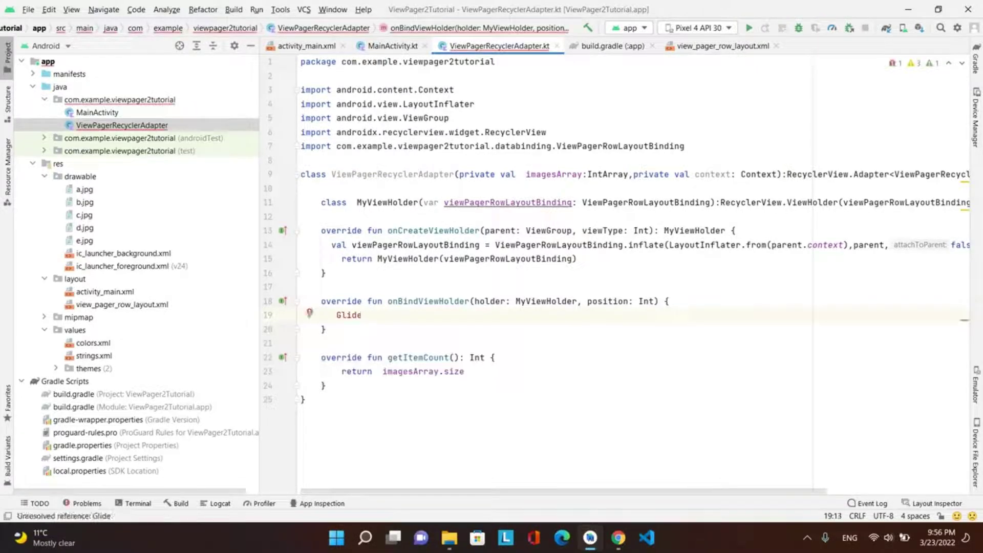
{"action": "key", "text": "alt+Return"}
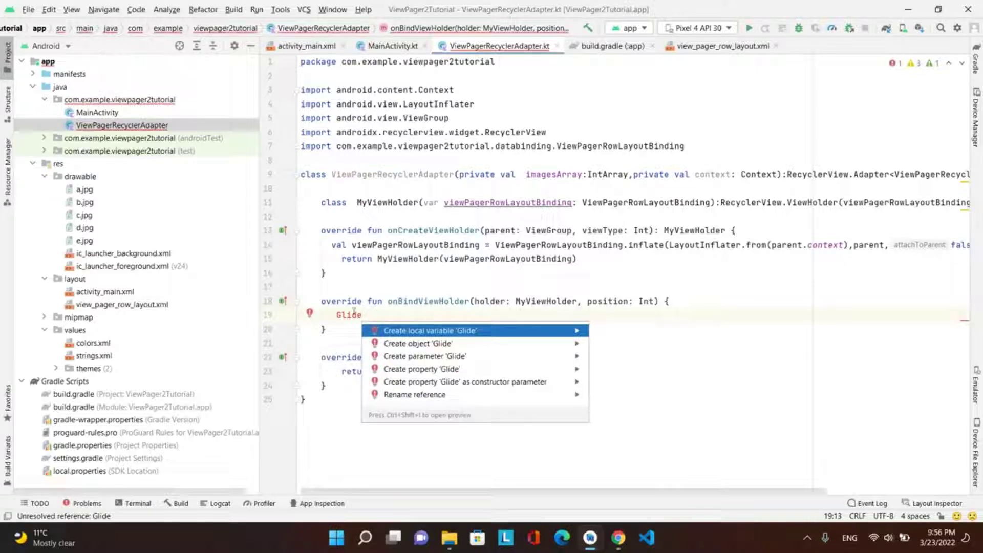
{"action": "key", "text": "Escape"}
{"action": "key", "text": "Left"}
{"action": "key", "text": "Left"}
{"action": "key", "text": "alt+Return"}
{"action": "key", "text": "Escape"}
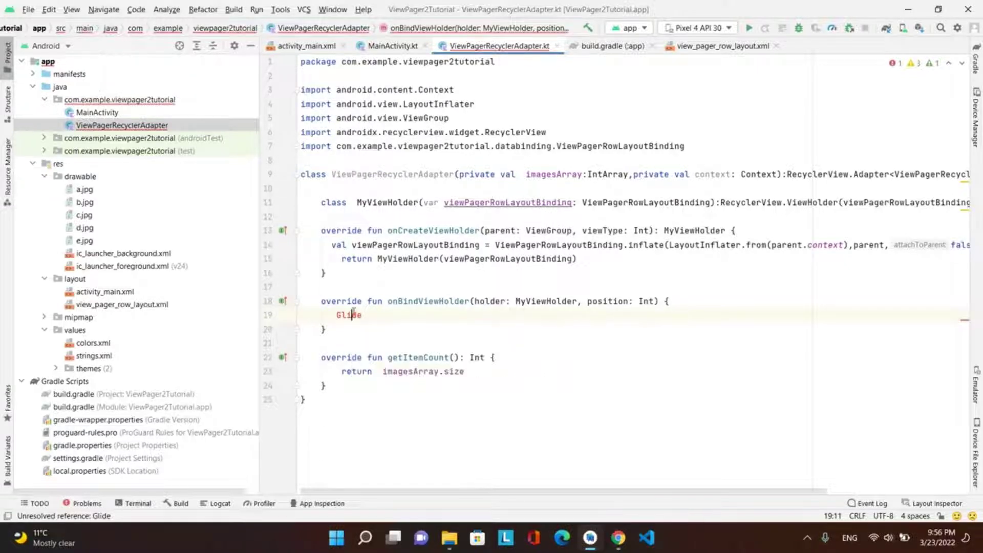
{"action": "double_click", "coordinate": [352, 311]}
{"action": "type", "text": "Glide"}
{"action": "type", "text": "."}
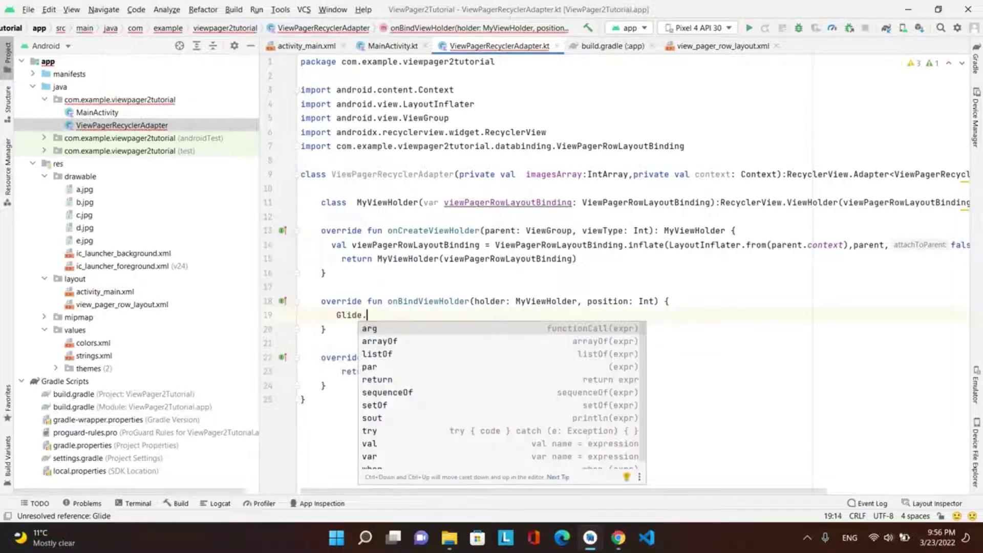
Open the app module's build.gradle at the end of its dependencies.
{"action": "key", "text": "Escape"}
{"action": "left_click", "coordinate": [612, 45]}
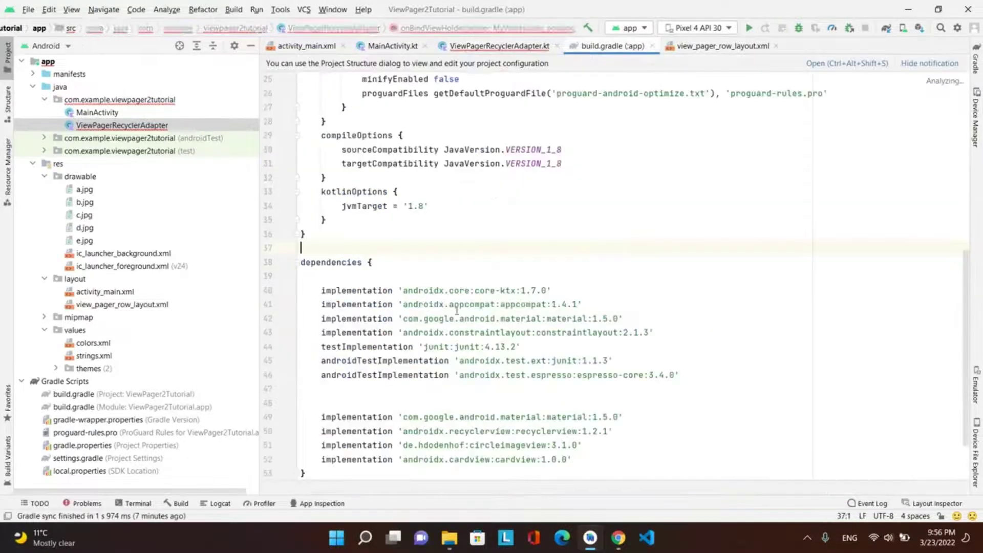
{"action": "scroll", "coordinate": [461, 330], "scroll_direction": "down", "scroll_amount": 2}
{"action": "left_click", "coordinate": [496, 389]}
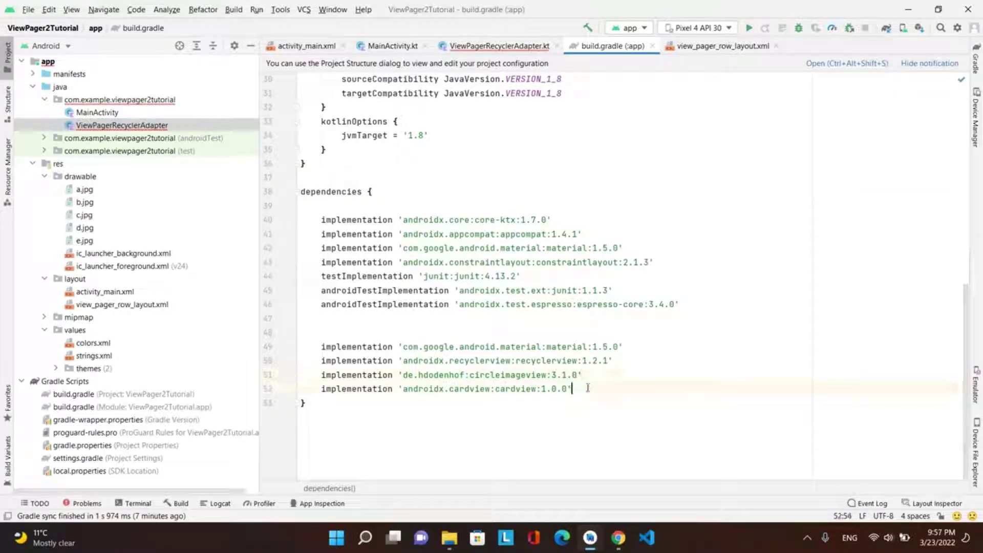
In Project Structure Dependencies, add a library dependency and search for glide.
{"action": "left_click", "coordinate": [830, 64]}
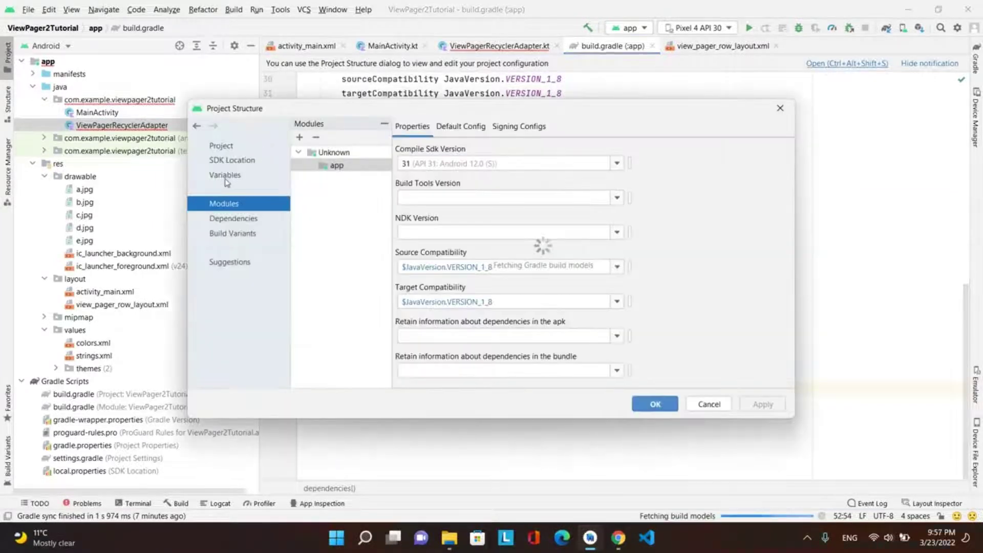
{"action": "left_click", "coordinate": [247, 221]}
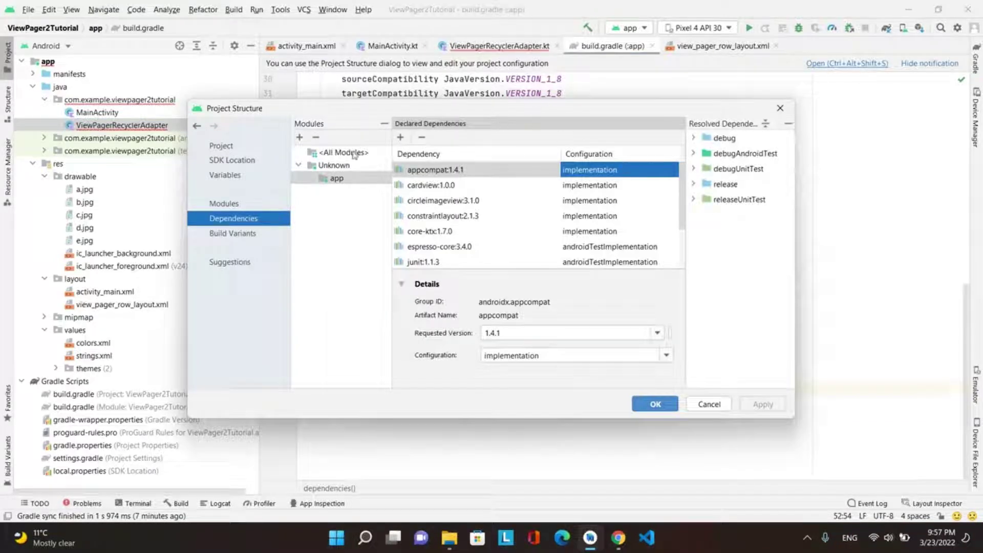
{"action": "left_click", "coordinate": [401, 137]}
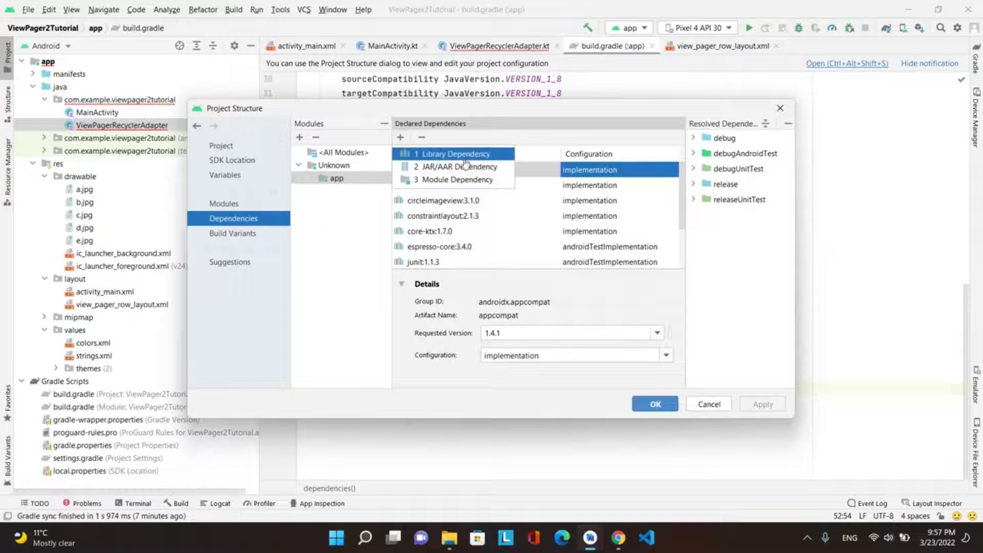
{"action": "left_click", "coordinate": [482, 156]}
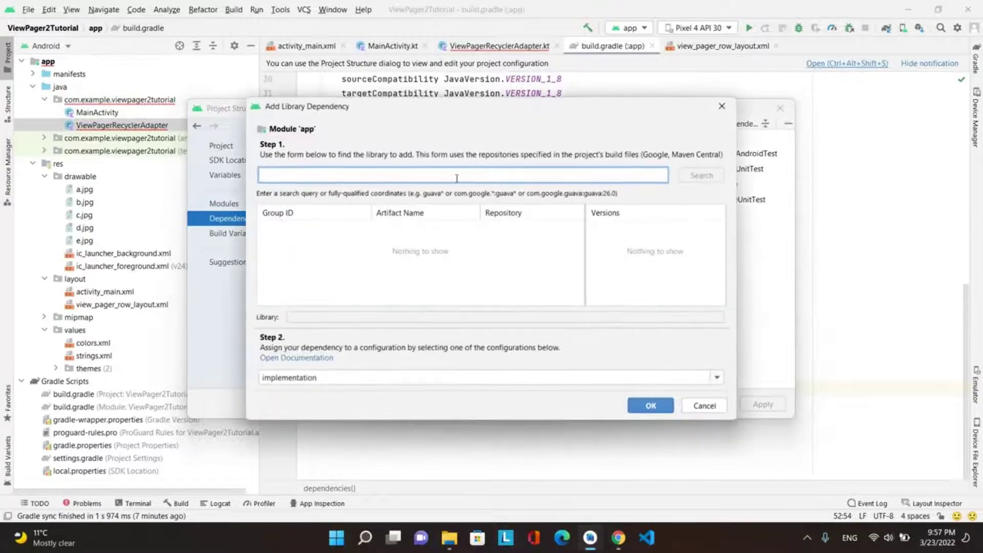
{"action": "type", "text": "glide"}
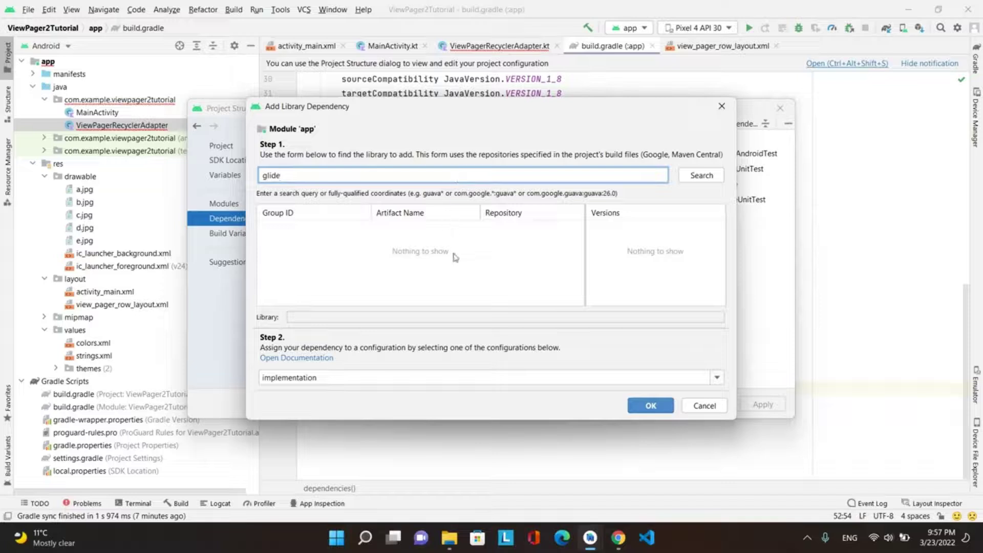
{"action": "left_click", "coordinate": [689, 181]}
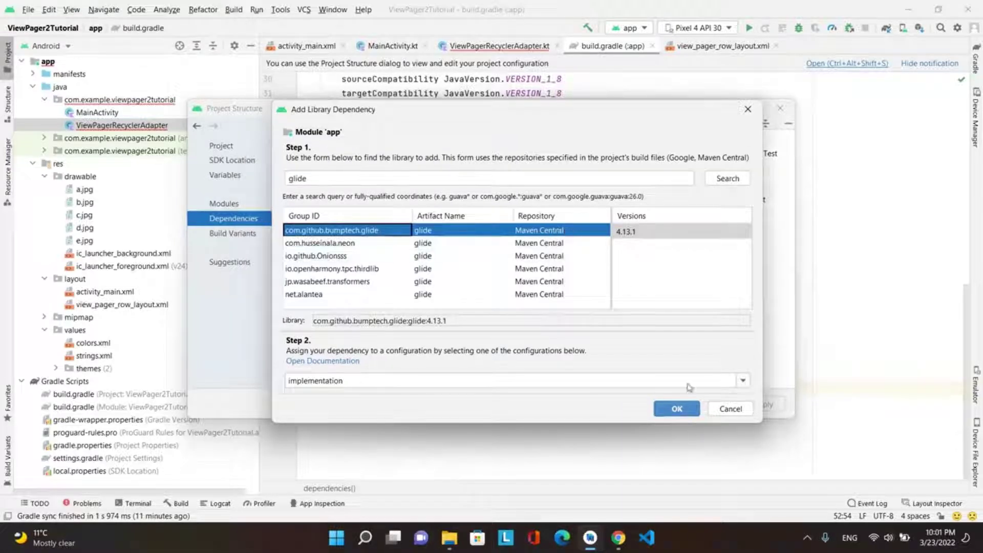
Add glide:4.13.1, keep Java 1.8 source and target compatibility, and sync Gradle.
{"action": "left_click", "coordinate": [676, 409]}
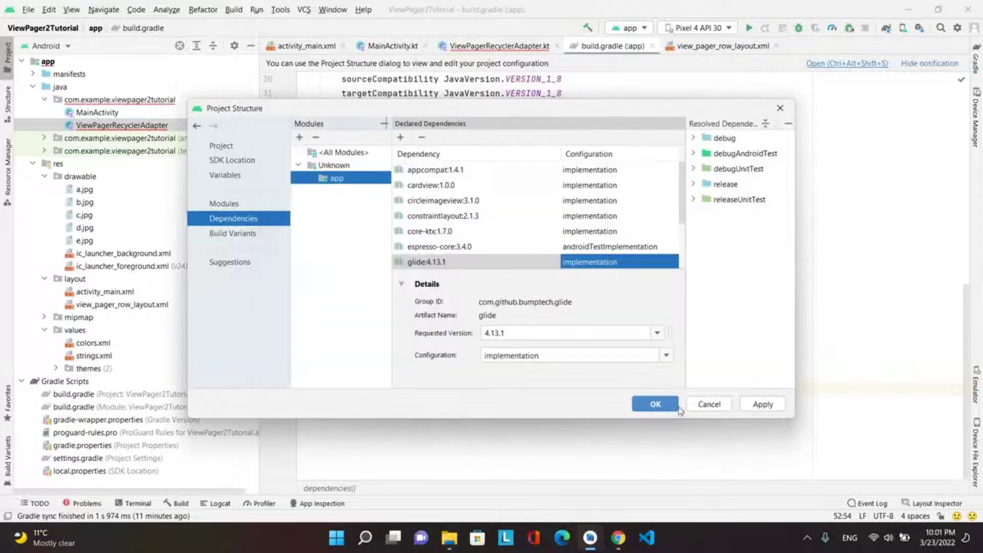
{"action": "left_click", "coordinate": [761, 403]}
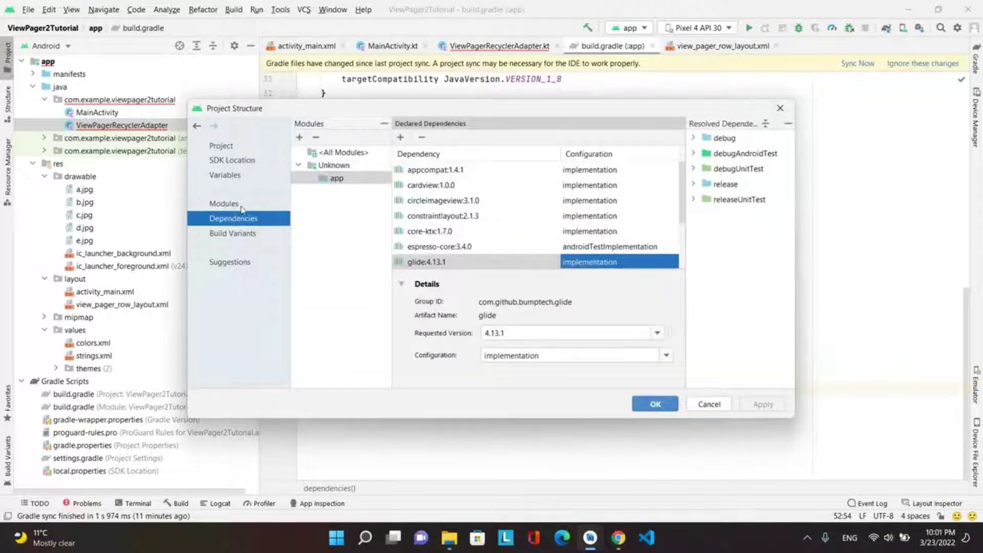
{"action": "left_click", "coordinate": [241, 206]}
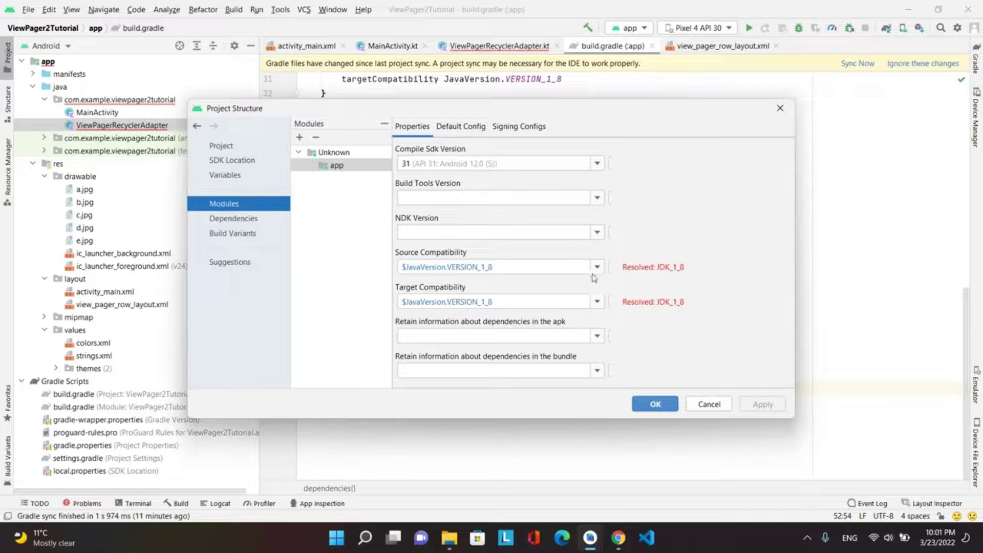
{"action": "left_click", "coordinate": [592, 268]}
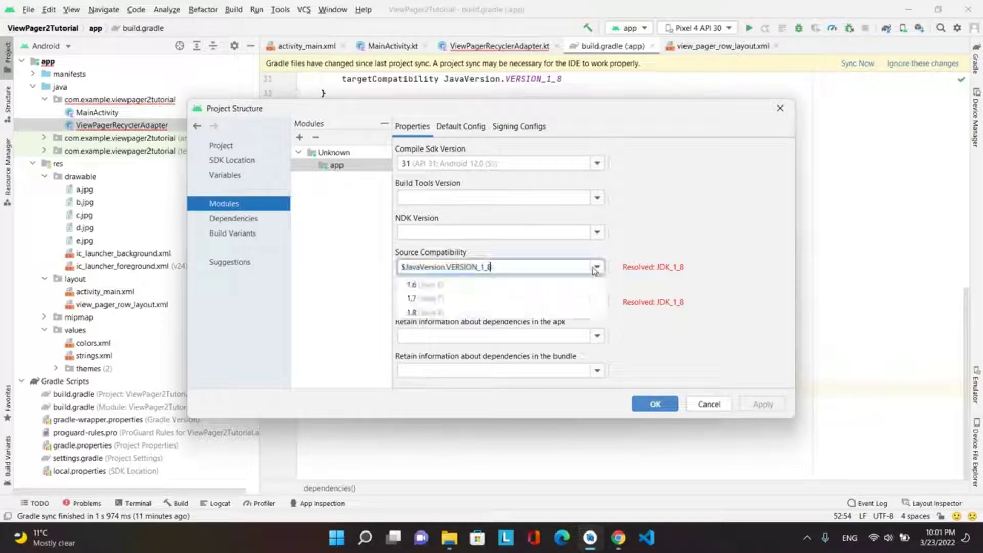
{"action": "left_click", "coordinate": [545, 316]}
{"action": "left_click", "coordinate": [596, 301]}
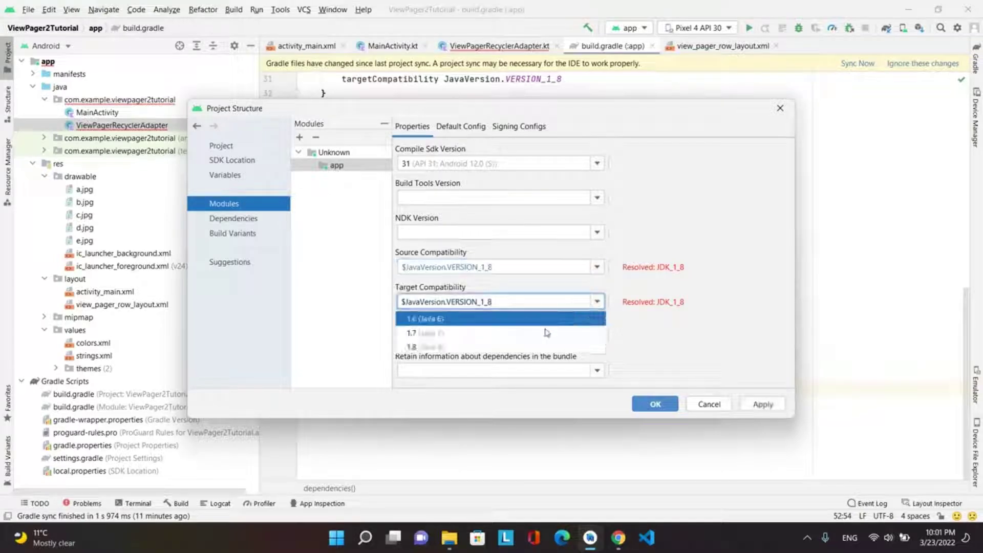
{"action": "left_click", "coordinate": [535, 347]}
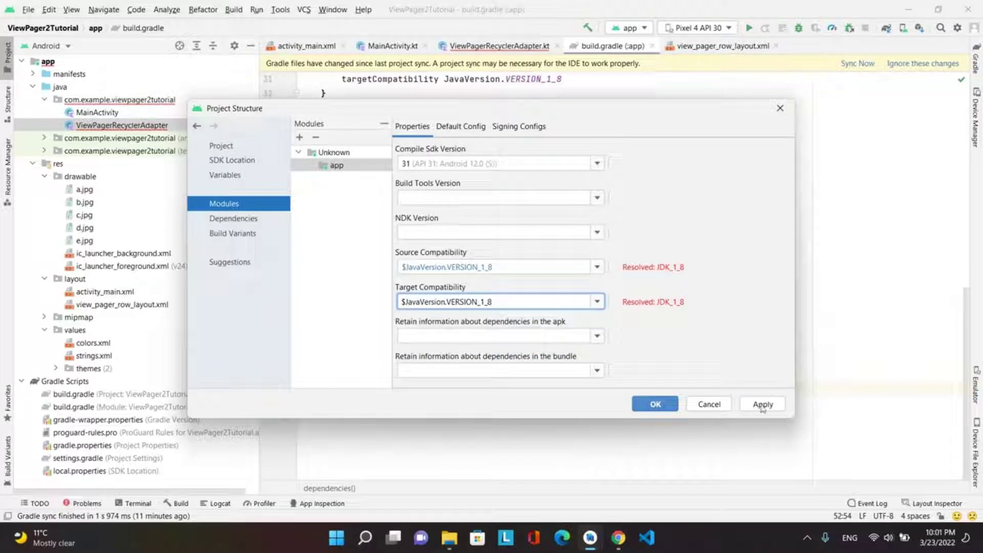
{"action": "left_click", "coordinate": [763, 405]}
{"action": "left_click", "coordinate": [653, 403]}
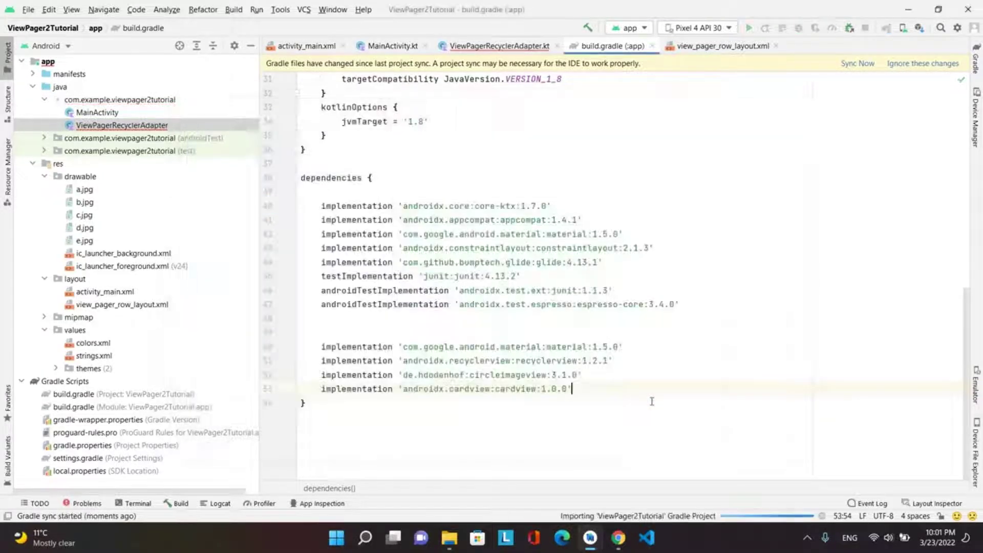
{"action": "left_click", "coordinate": [630, 248]}
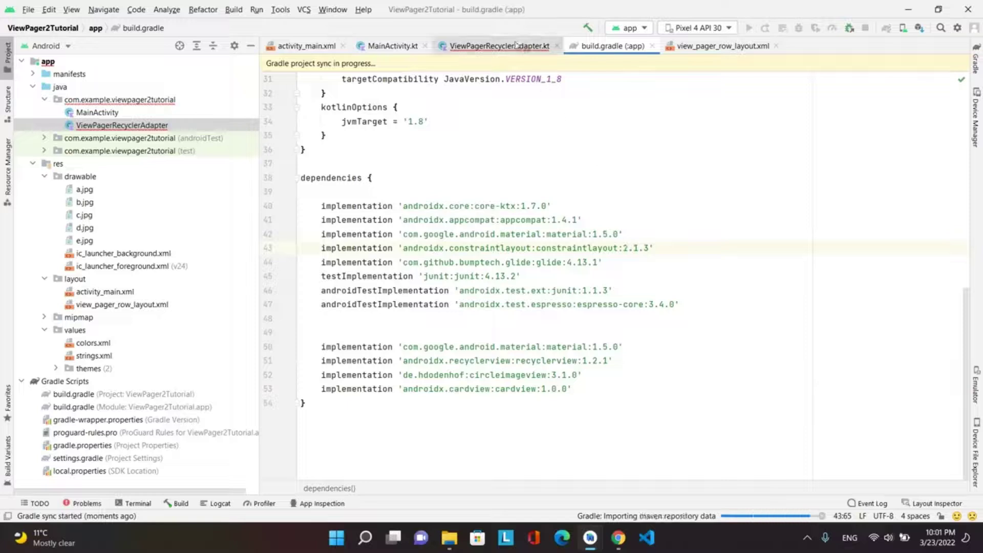
Import Glide in ViewPagerRecyclerAdapter and begin Glide.with(context) in onBindViewHolder.
{"action": "left_click", "coordinate": [500, 46]}
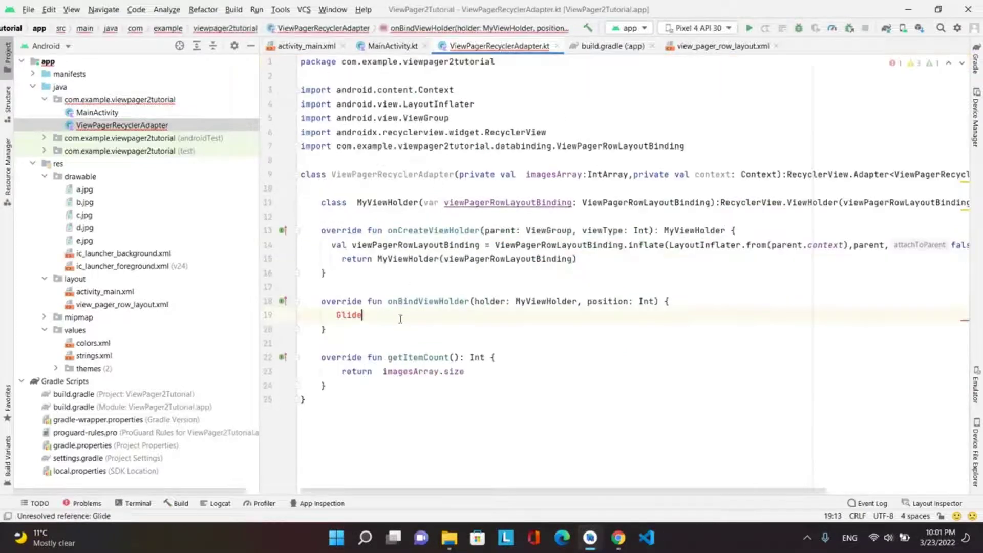
{"action": "key", "text": "alt+Return"}
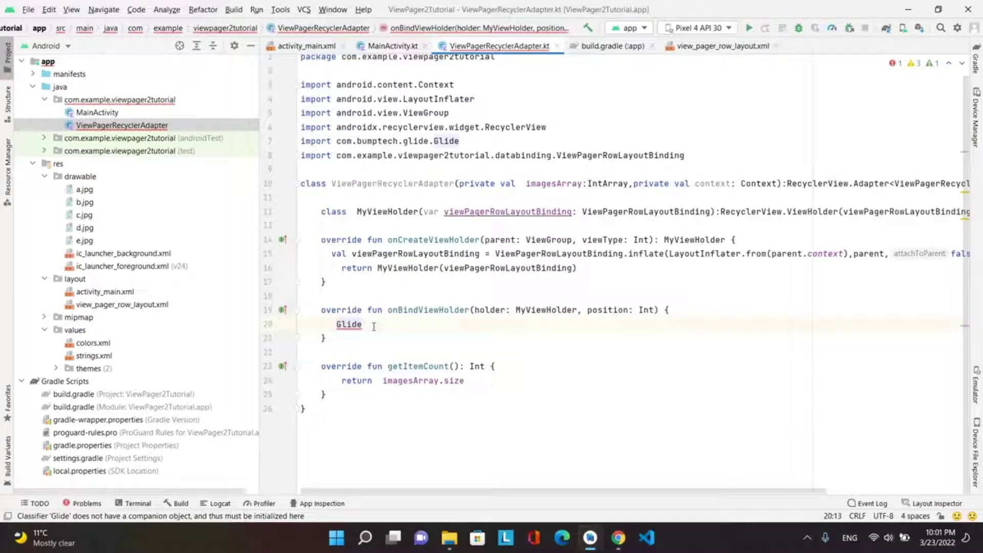
{"action": "type", "text": ".w"}
{"action": "key", "text": "Return"}
{"action": "type", "text": "co"}
{"action": "key", "text": "Return"}
{"action": "key", "text": "Right"}
{"action": "type", "text": ".lo"}
Chain .load(imagesArray[position]) onto the Glide call.
{"action": "key", "text": "Return"}
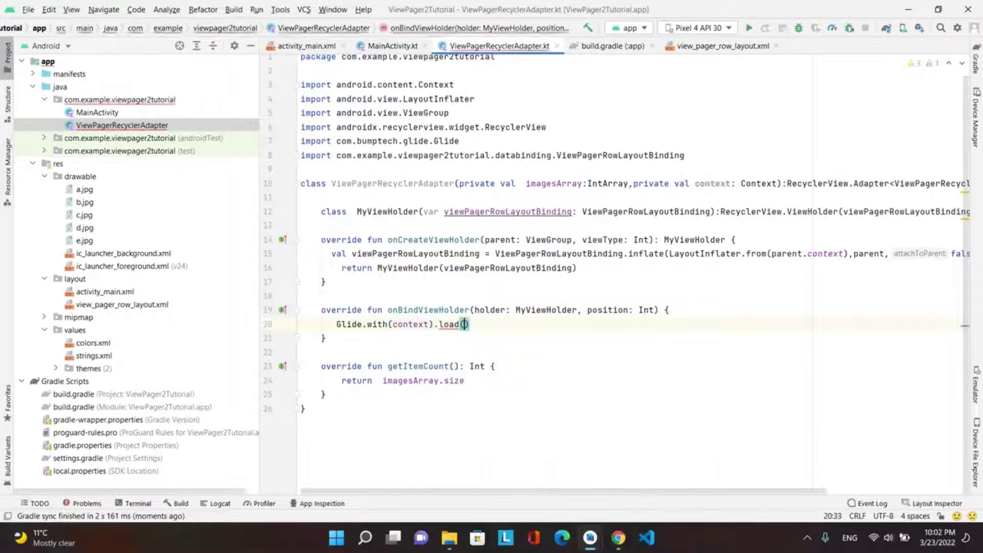
{"action": "type", "text": "ima"}
{"action": "key", "text": "Return"}
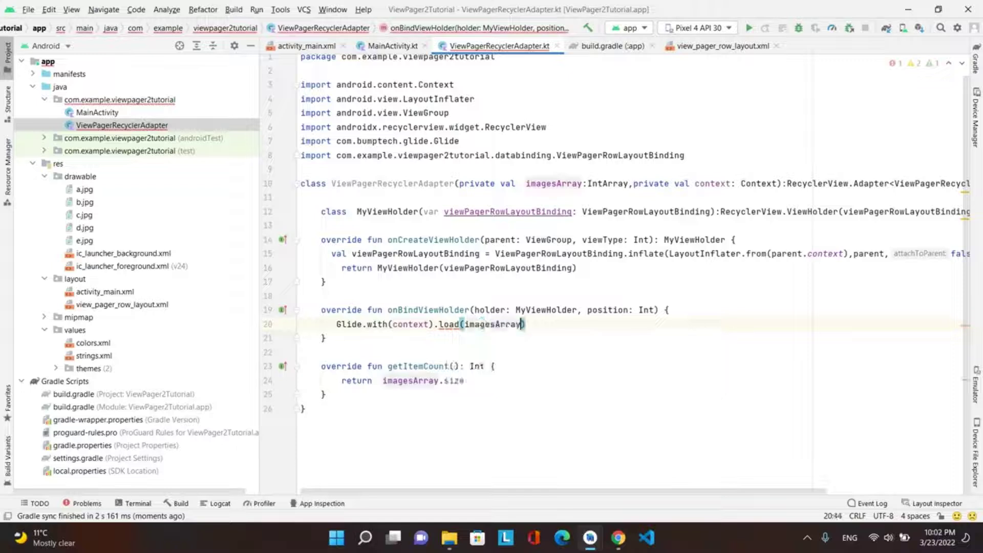
{"action": "type", "text": "[pi"}
{"action": "key", "text": "BackSpace"}
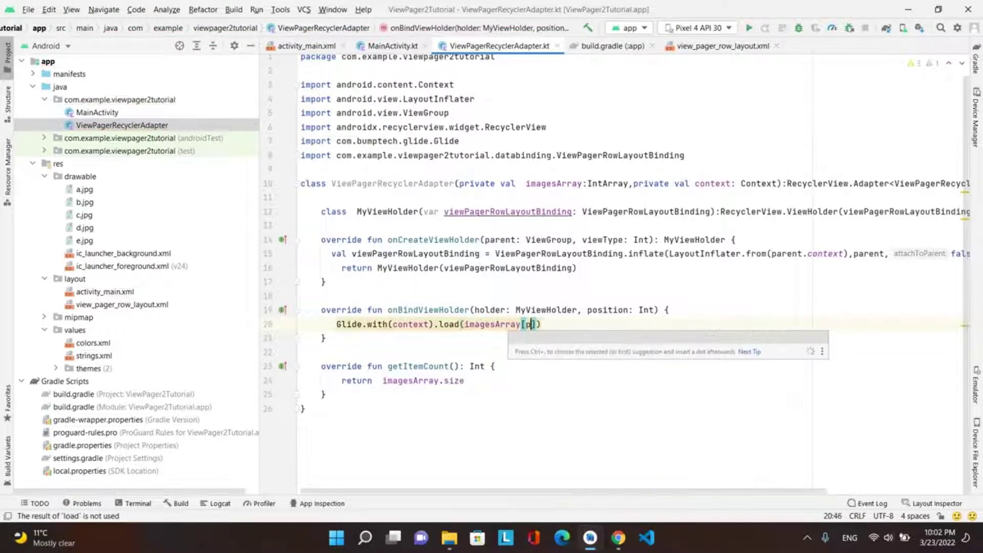
{"action": "type", "text": "os"}
{"action": "key", "text": "Return"}
{"action": "key", "text": "End"}
{"action": "type", "text": ".in"}
End the Glide call with .into(holder.viewPagerRowLayoutBinding.imageView).
{"action": "key", "text": "Return"}
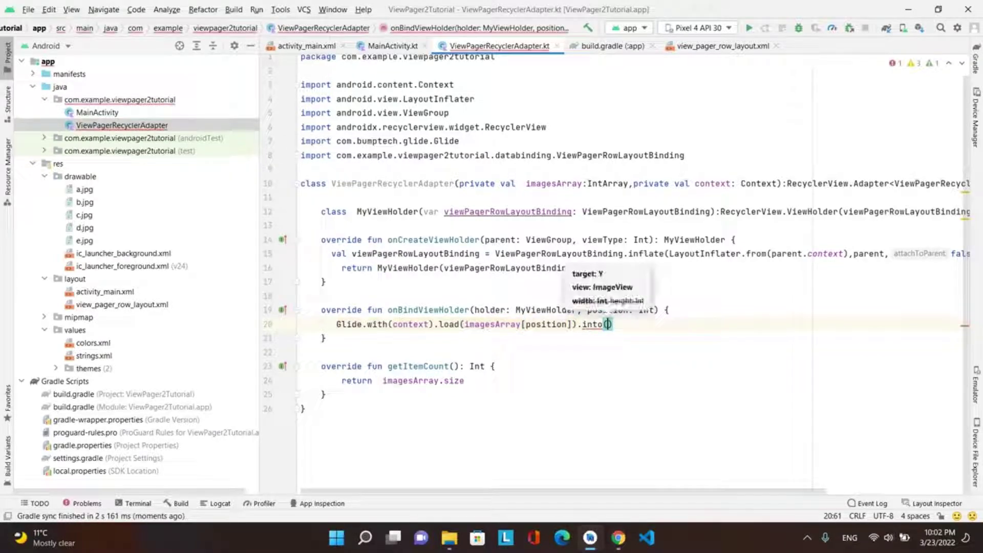
{"action": "type", "text": "holder."}
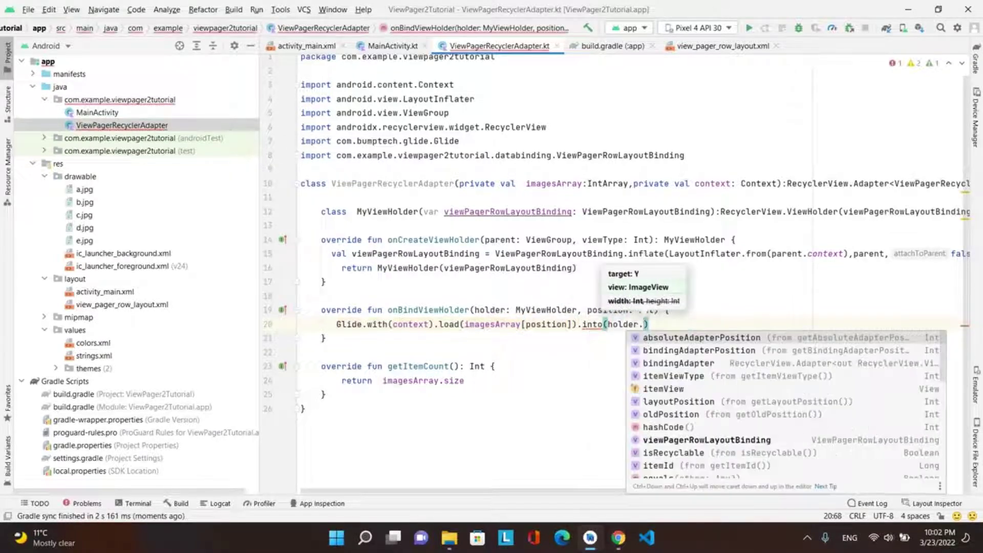
{"action": "key", "text": "Down"}
{"action": "key", "text": "Down"}
{"action": "key", "text": "Down"}
{"action": "key", "text": "Down"}
{"action": "key", "text": "Up"}
{"action": "key", "text": "Return"}
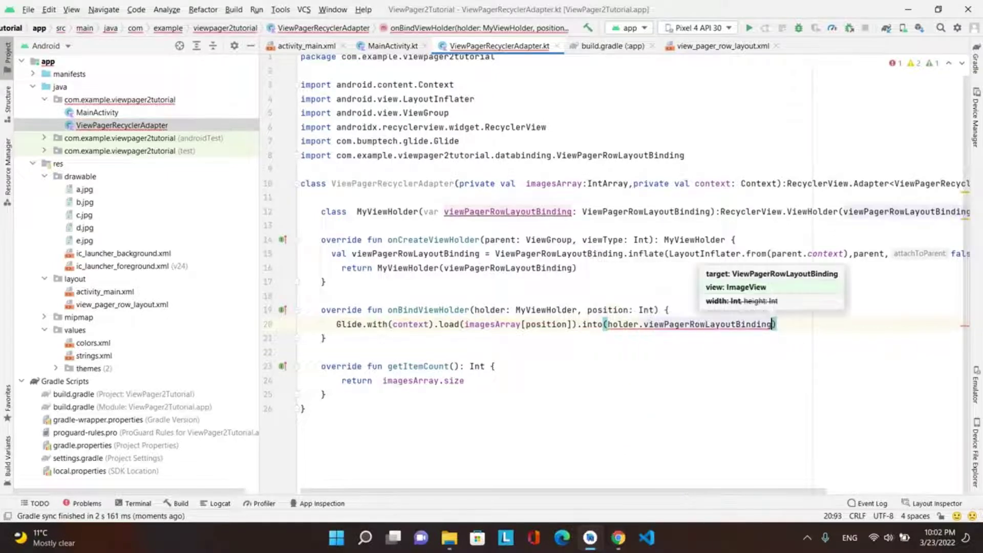
{"action": "type", "text": "."}
{"action": "key", "text": "Return"}
{"action": "left_click", "coordinate": [303, 338]}
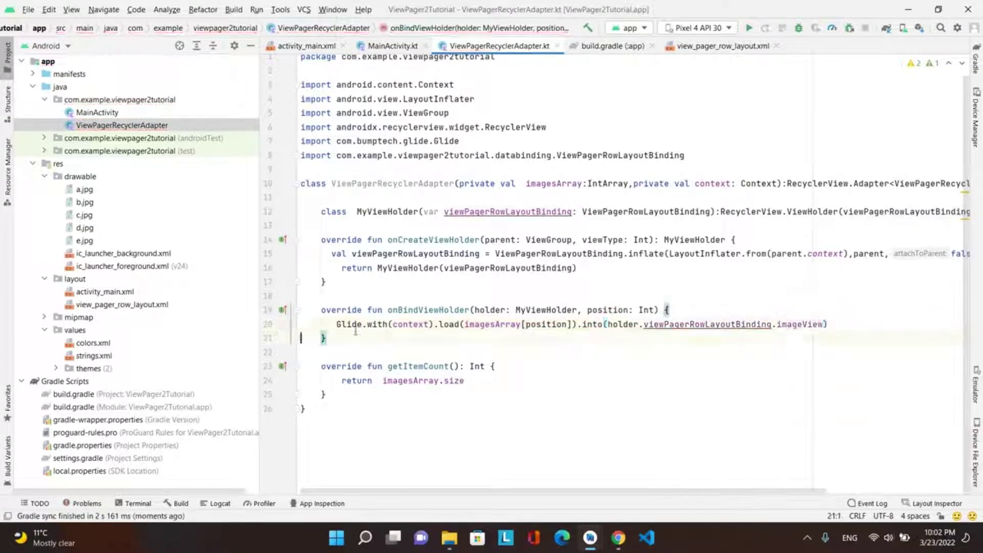
{"action": "left_click", "coordinate": [435, 199]}
{"action": "left_click", "coordinate": [402, 182]}
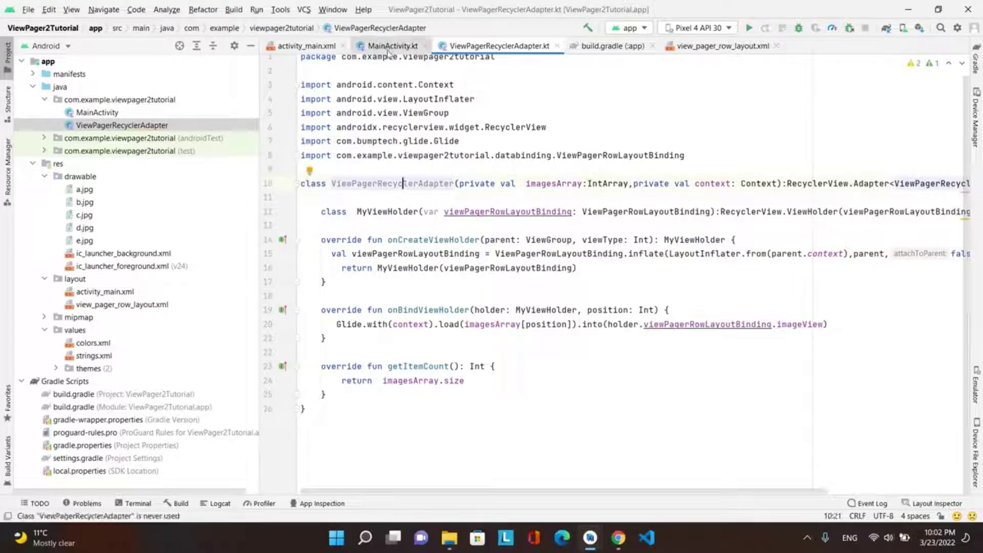
In MainActivity's onCreate, start val viewPagerRecyclerAdapter = ViewPagerRecyclerAdapter().
{"action": "left_click", "coordinate": [389, 49]}
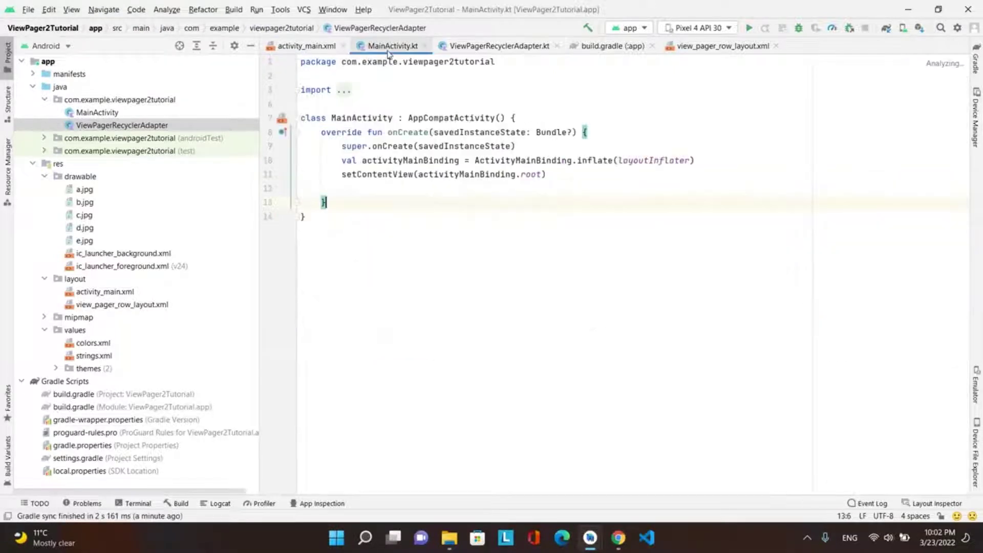
{"action": "left_click", "coordinate": [562, 184]}
{"action": "key", "text": "Tab"}
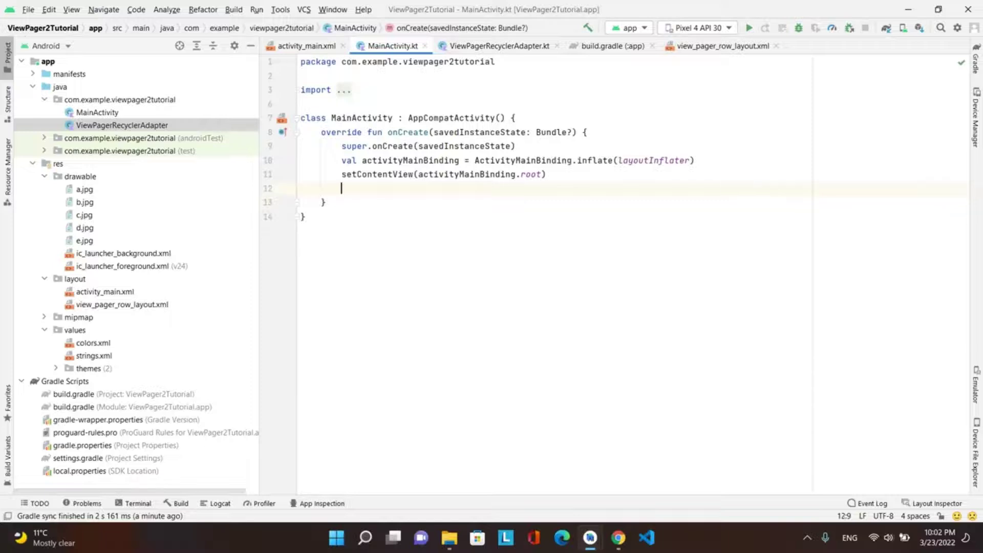
{"action": "type", "text": "a"}
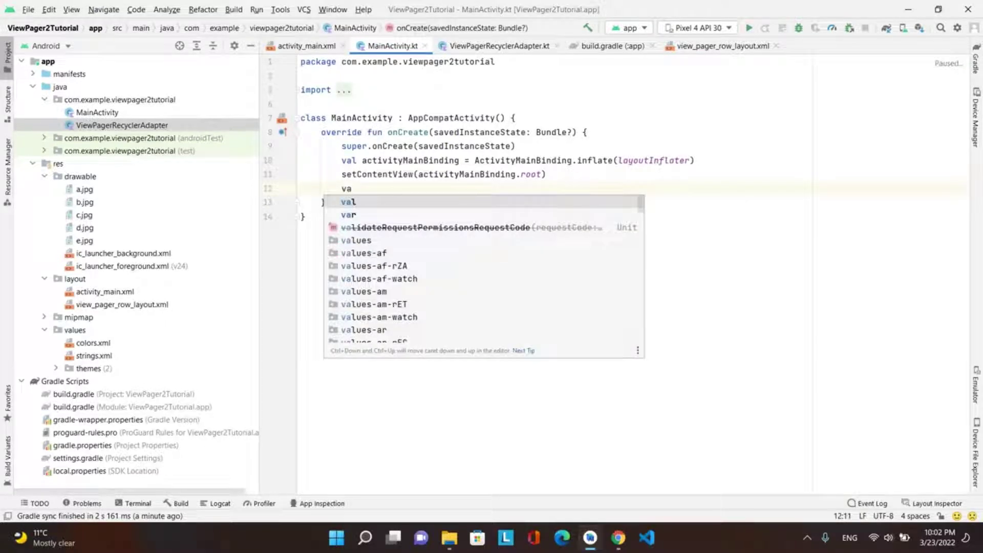
{"action": "type", "text": "l vie"}
{"action": "key", "text": "Return"}
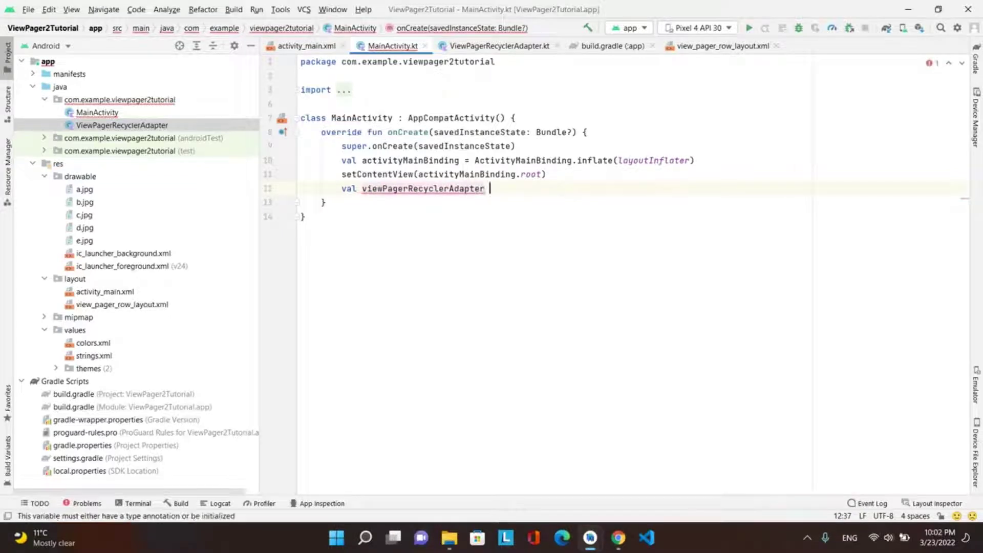
{"action": "type", "text": "= View"}
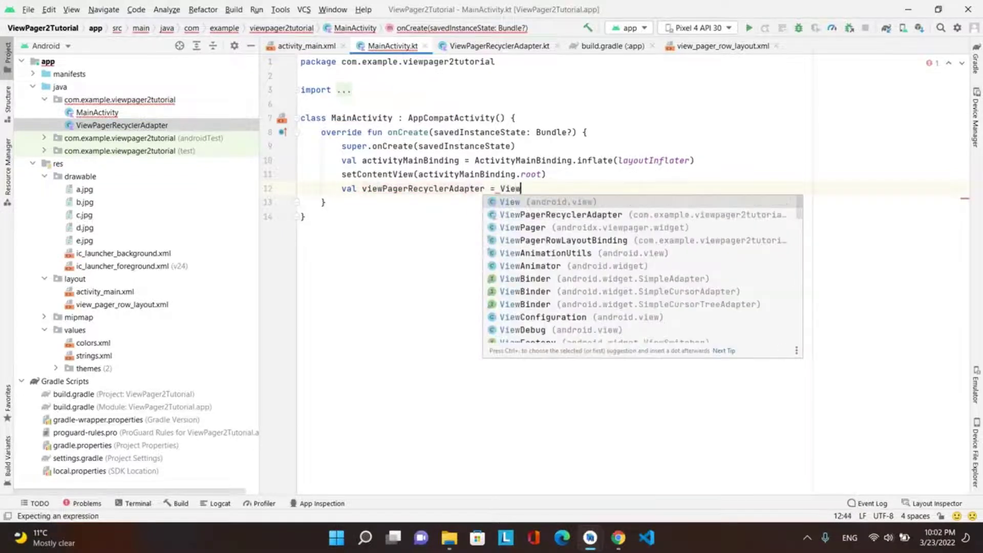
{"action": "key", "text": "Return"}
{"action": "type", "text": "("}
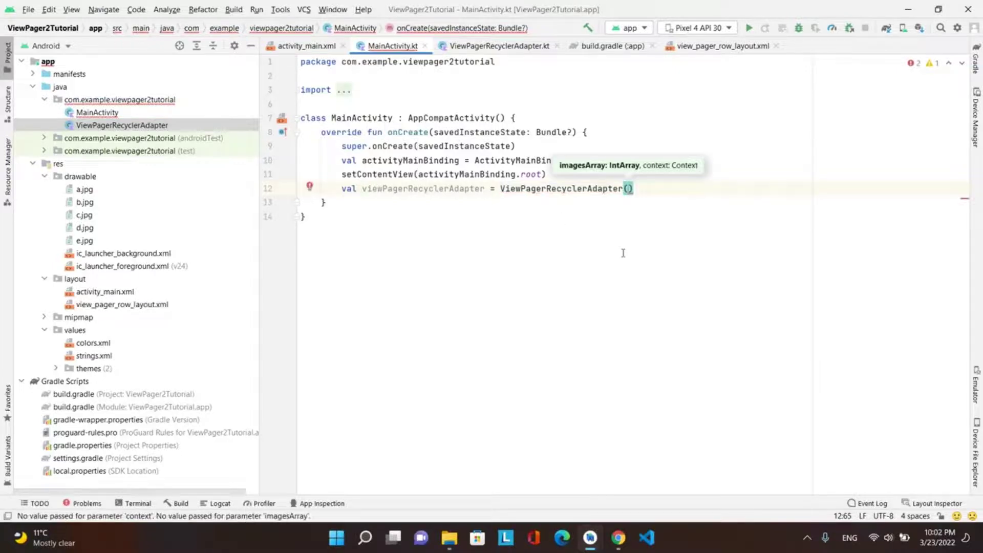
{"action": "key", "text": "Escape"}
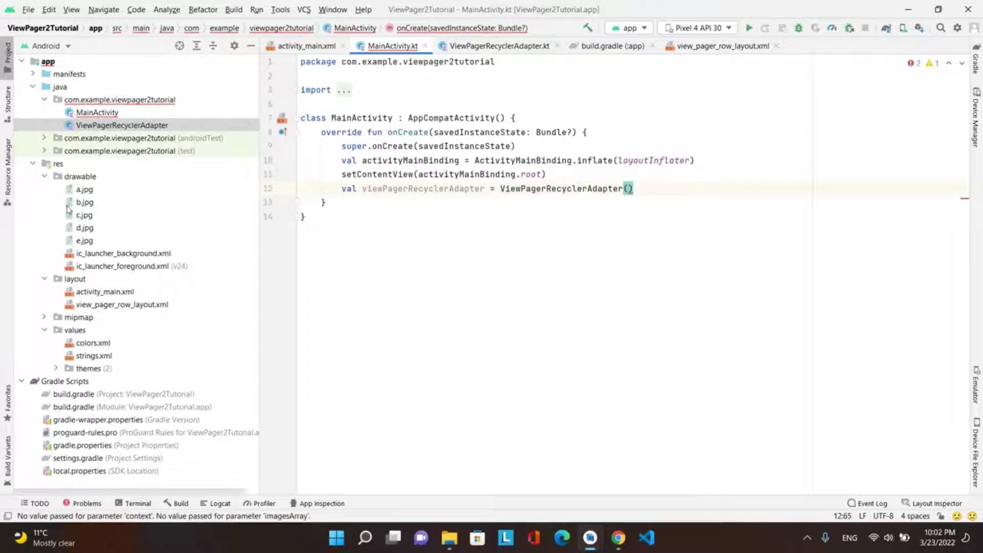
Paste an imagesArray intArrayOf the five drawable images into MainActivity's class body.
{"action": "double_click", "coordinate": [83, 203]}
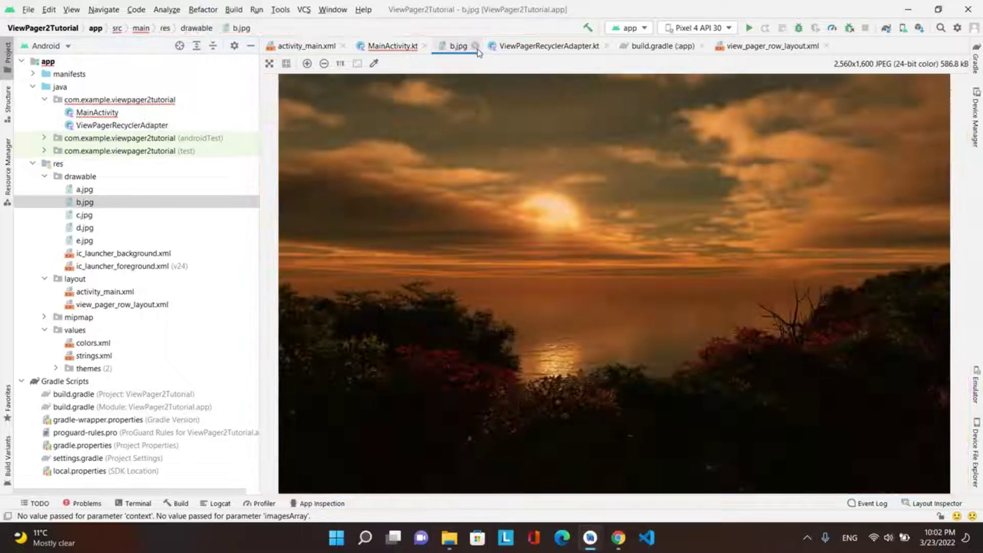
{"action": "left_click", "coordinate": [474, 46]}
{"action": "left_click", "coordinate": [540, 123]}
{"action": "key", "text": "Return"}
{"action": "key", "text": "Return"}
{"action": "type", "text": "private val imagesArray = intArrayOf(         R.drawable.a,         R.drawable.b,         R.drawable.c,         R.drawable.d,         R.drawable.e     )"}
{"action": "key", "text": "Return"}
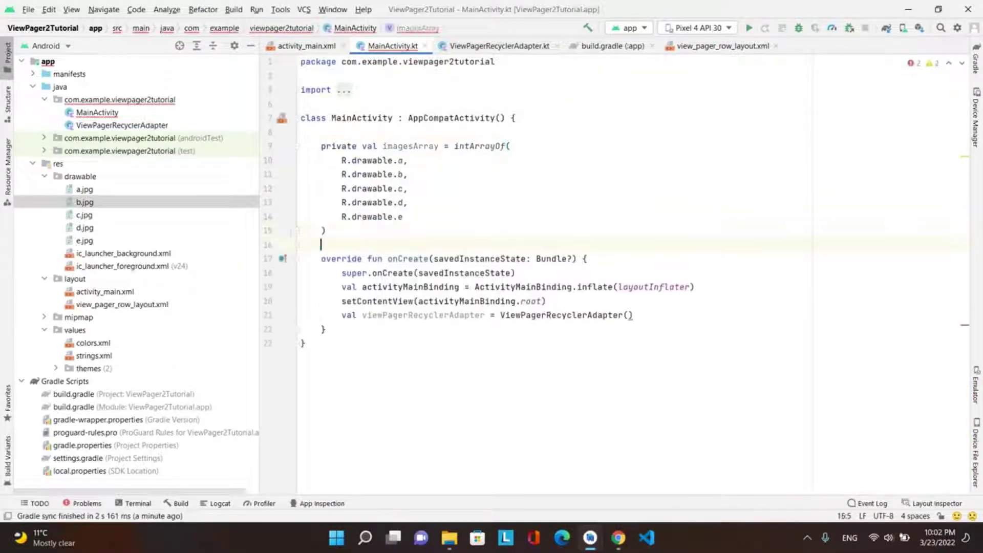
Pass imagesArray and this as the ViewPagerRecyclerAdapter arguments.
{"action": "left_click", "coordinate": [416, 146]}
{"action": "double_click", "coordinate": [415, 145]}
{"action": "key", "text": "ctrl+c"}
{"action": "left_click", "coordinate": [628, 315]}
{"action": "key", "text": "ctrl+v"}
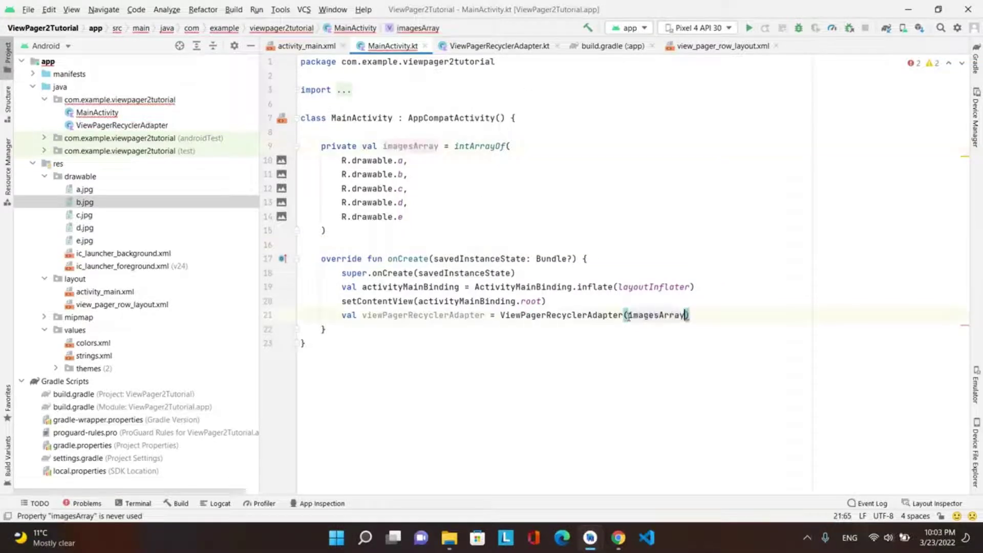
{"action": "type", "text": ",this"}
{"action": "key", "text": "Return"}
Assign viewPagerRecyclerAdapter to activityMainBinding.viewPager.adapter.
{"action": "key", "text": "Return"}
{"action": "type", "text": "ac"}
{"action": "key", "text": "Return"}
{"action": "type", "text": "."}
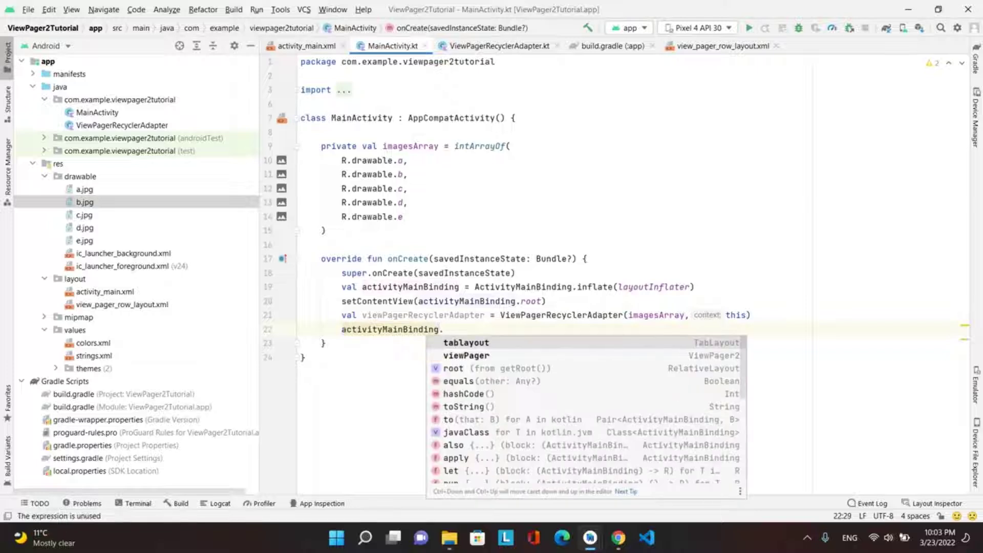
{"action": "type", "text": "v"}
{"action": "key", "text": "Return"}
{"action": "key", "text": "Return"}
{"action": "type", "text": "viewPager.adapter = vi"}
{"action": "key", "text": "Return"}
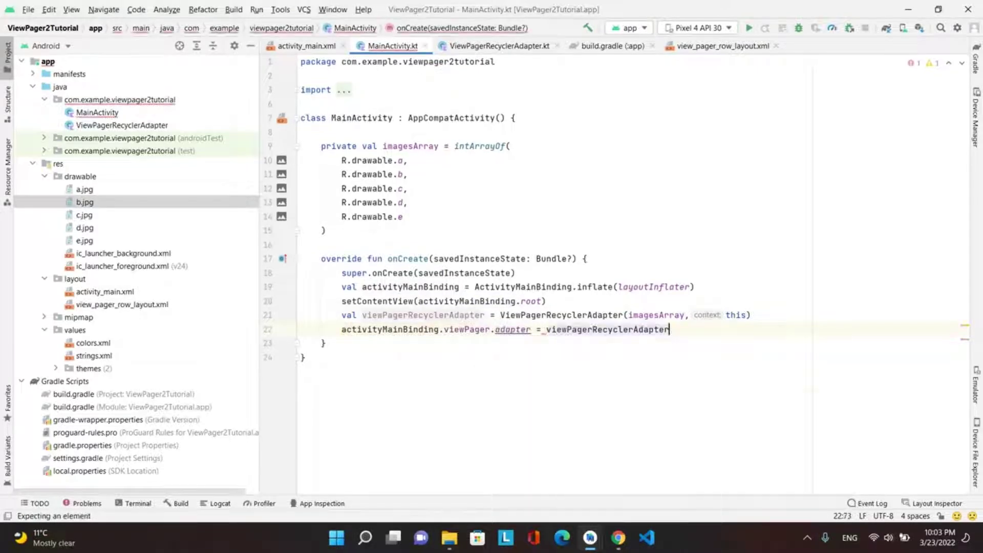
{"action": "key", "text": "Return"}
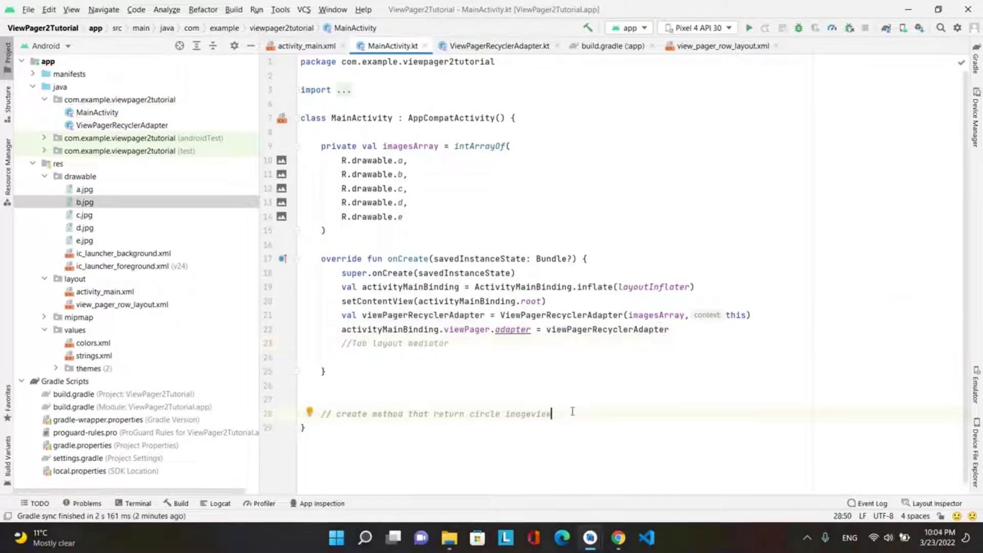
{"action": "key", "text": "Return"}
{"action": "key", "text": "Return"}
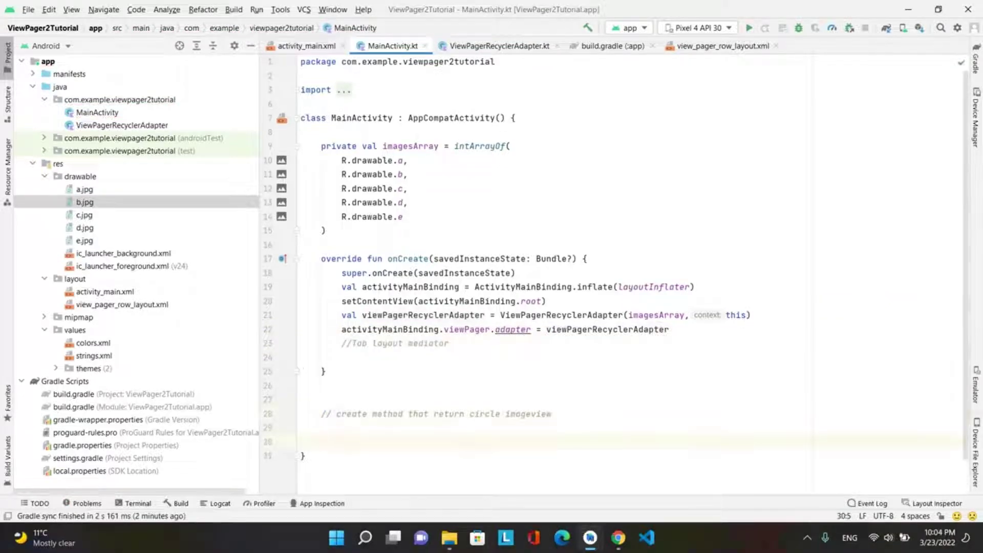
{"action": "type", "text": "private fun createTabItemView(resourceId: Int): CircleImageView {         val imageView = CircleImageView(this)         imageView.borderColor = Color.WHITE         imageView.borderWidth = 5         Glide.with(applicationContext).load(resourceId).into(imageView)         val params = FrameLayout.LayoutParams(             ViewGroup.LayoutParams.WRAP_CONTENT,             ViewGroup.LayoutParams.WRAP_CONTENT         )         imageView.layoutParams = params         return imageView     }"}
{"action": "left_click", "coordinate": [423, 361]}
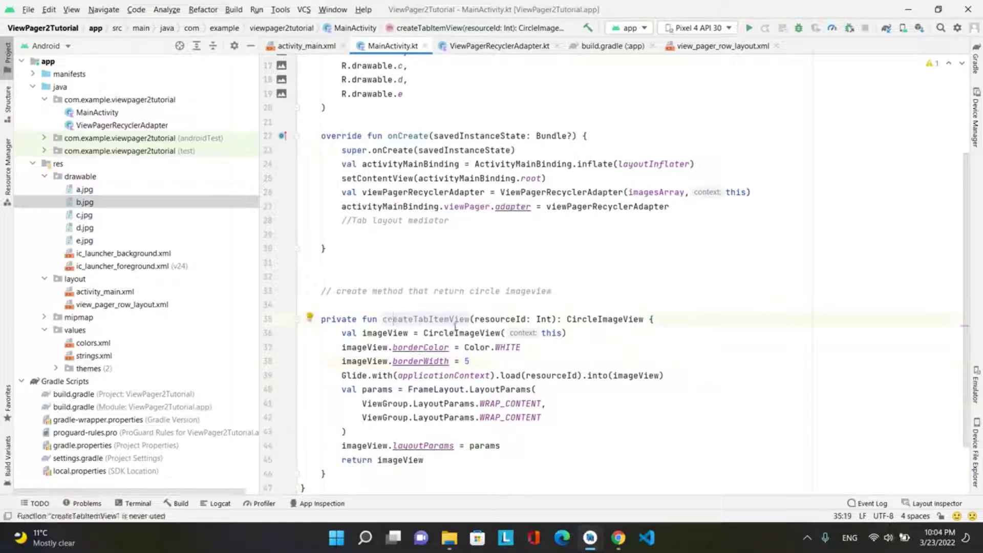
{"action": "double_click", "coordinate": [456, 331]}
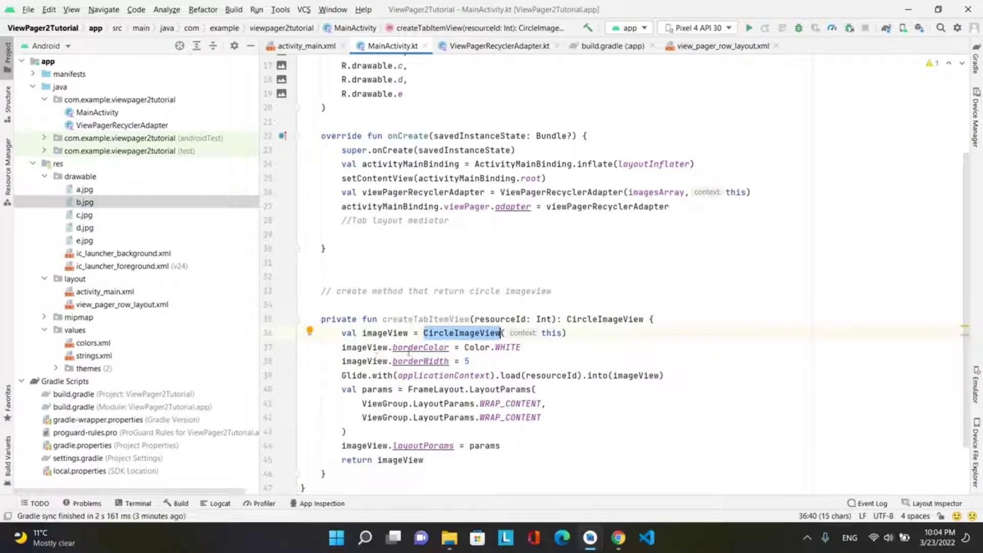
{"action": "double_click", "coordinate": [412, 348]}
{"action": "double_click", "coordinate": [444, 361]}
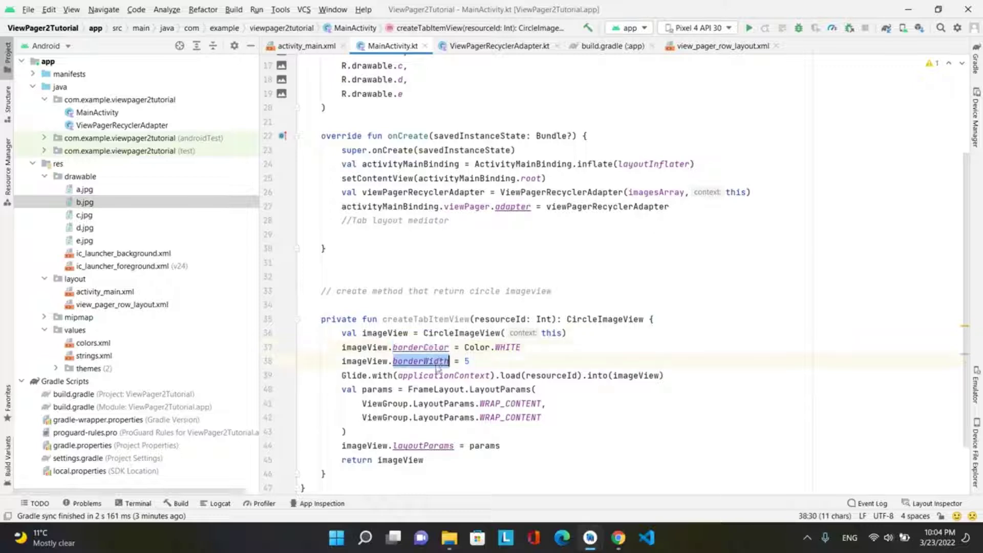
{"action": "left_click", "coordinate": [363, 376]}
{"action": "left_click_drag", "start_coordinate": [332, 375], "coordinate": [643, 375]}
{"action": "left_click", "coordinate": [659, 376]}
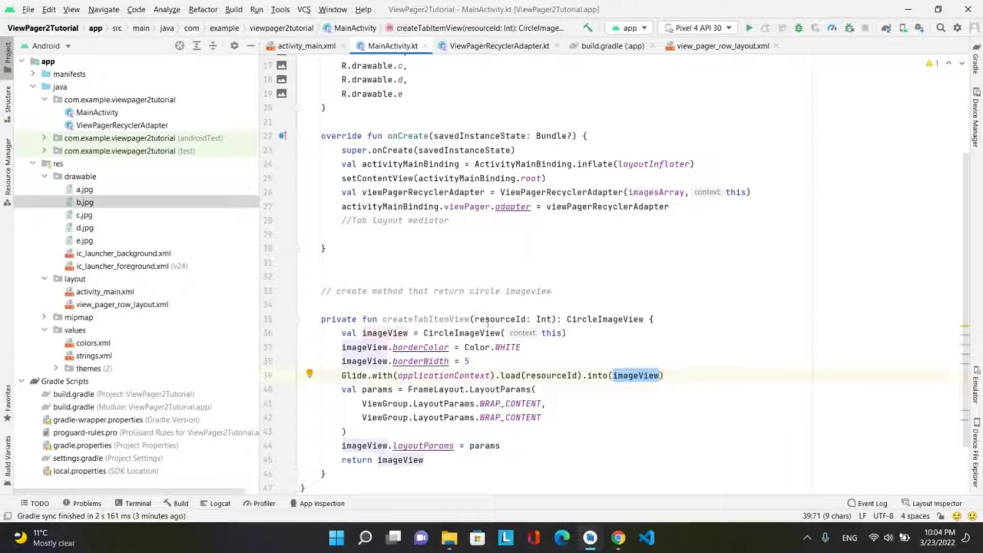
{"action": "double_click", "coordinate": [538, 375]}
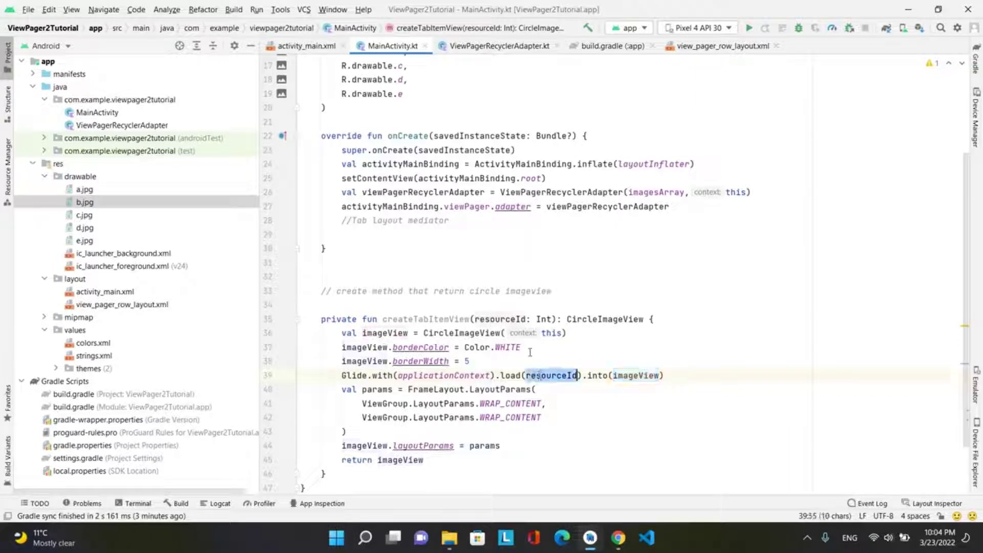
{"action": "double_click", "coordinate": [500, 319]}
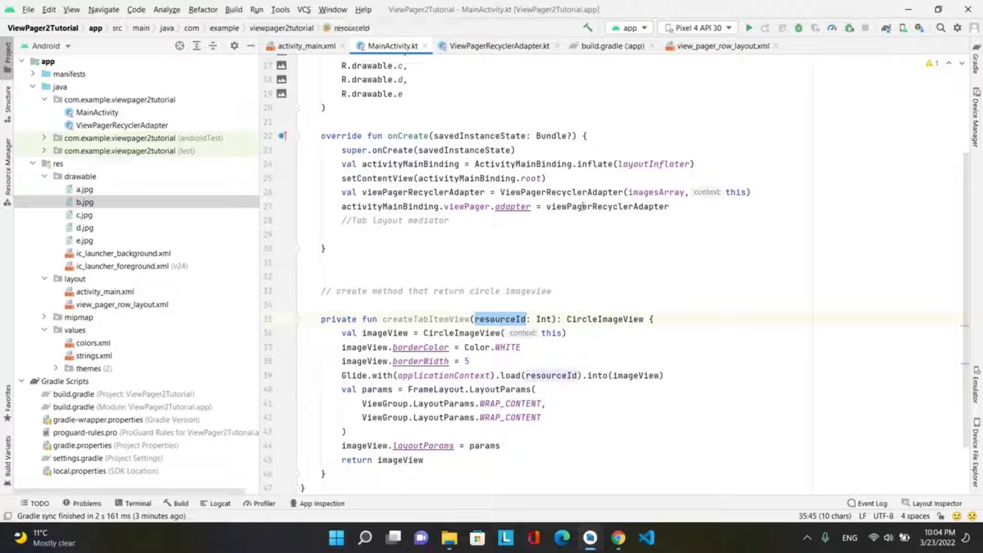
{"action": "double_click", "coordinate": [652, 192]}
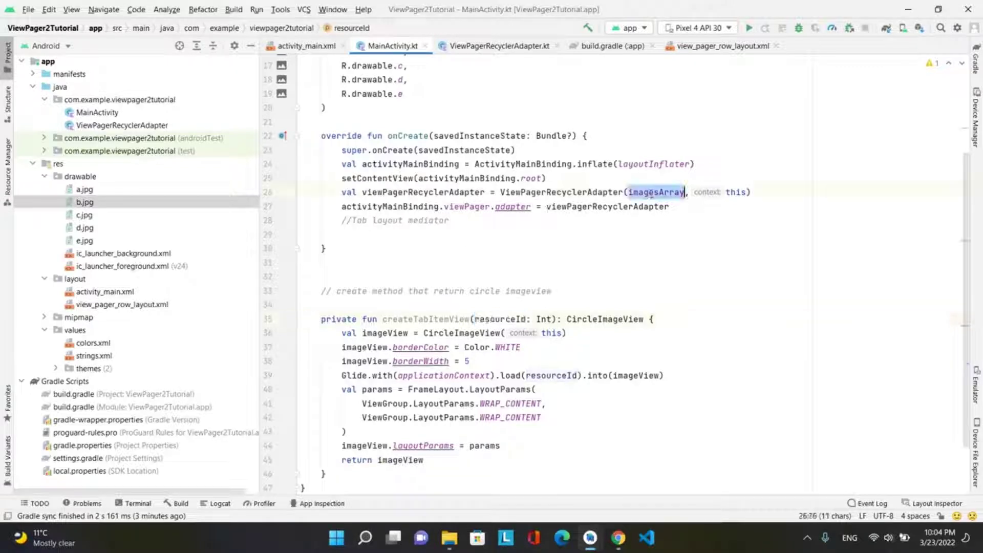
{"action": "double_click", "coordinate": [354, 93]}
{"action": "left_click", "coordinate": [388, 334]}
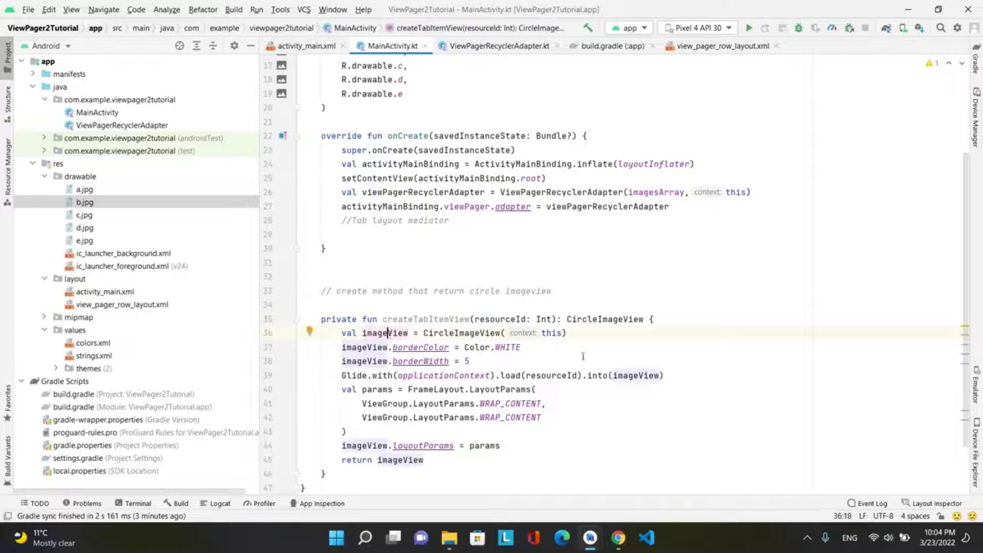
Paste the TabLayoutMediator block on a new line below the //Tab layout mediator comment.
{"action": "left_click", "coordinate": [466, 221]}
{"action": "key", "text": "Return"}
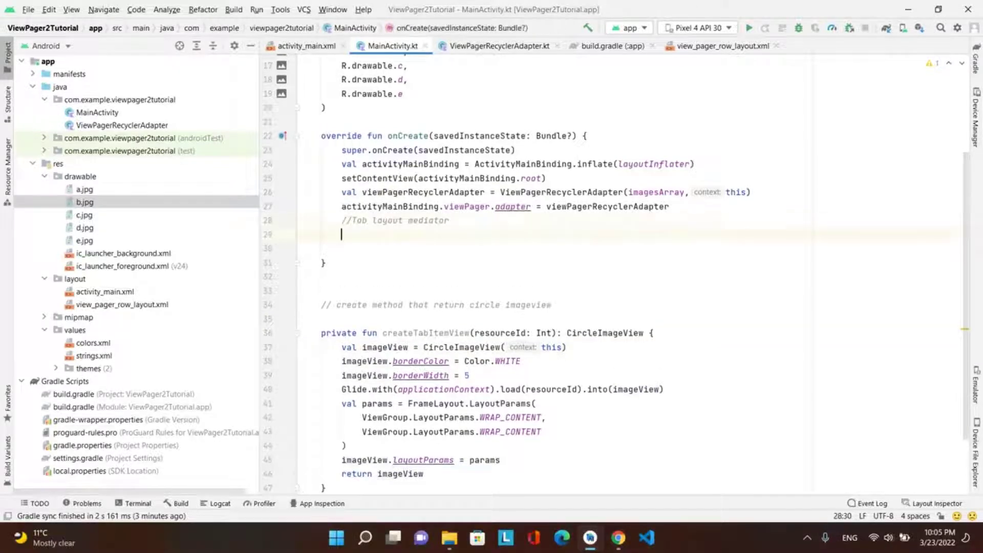
{"action": "type", "text": "TabLayoutMediator(             activityMainBinding.tablayout,             activityMainBinding.viewPager         ) { tab: TabLayout.Tab, position: Int ->             tab.customView = createTabItemView(                 imagesArray[position]             )         }.attach()"}
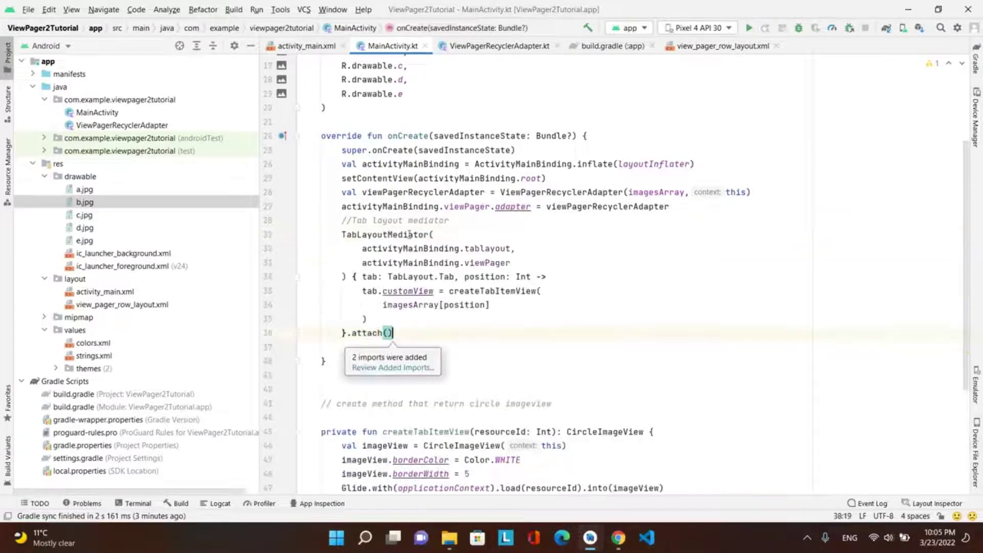
{"action": "double_click", "coordinate": [409, 235]}
{"action": "left_click", "coordinate": [372, 236]}
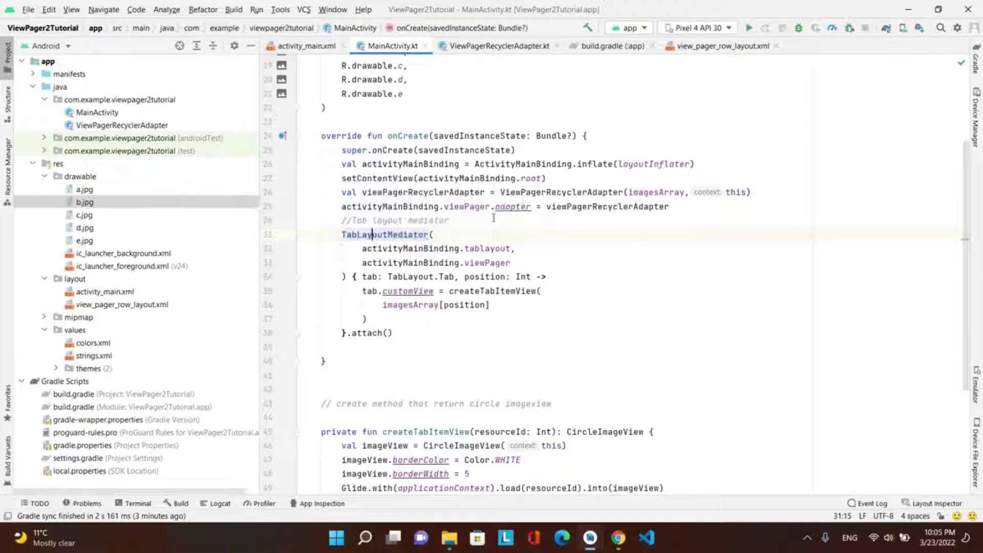
Review the mediator's tab, position and createTabItemView(imagesArray[position]) arguments, then run the app.
{"action": "left_click", "coordinate": [515, 276]}
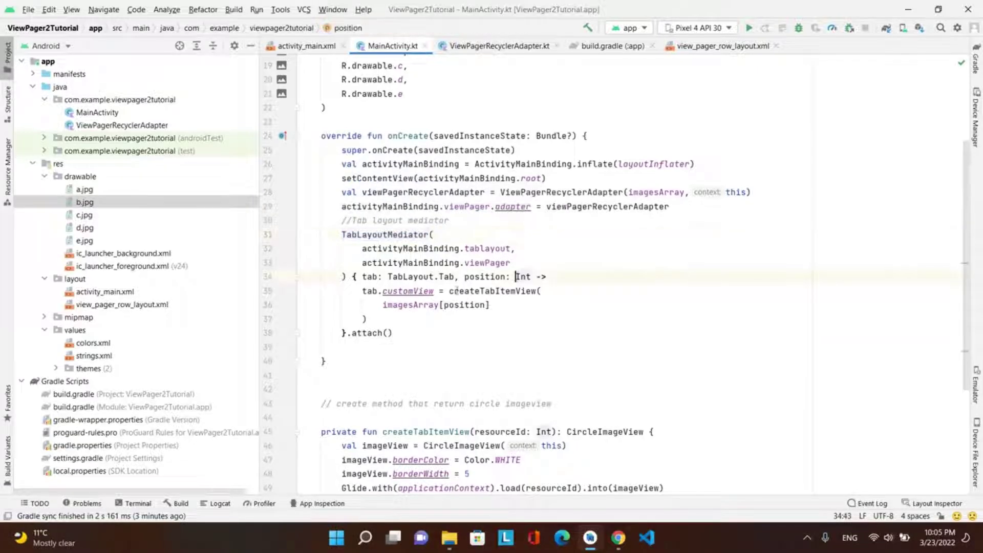
{"action": "left_click", "coordinate": [372, 278]}
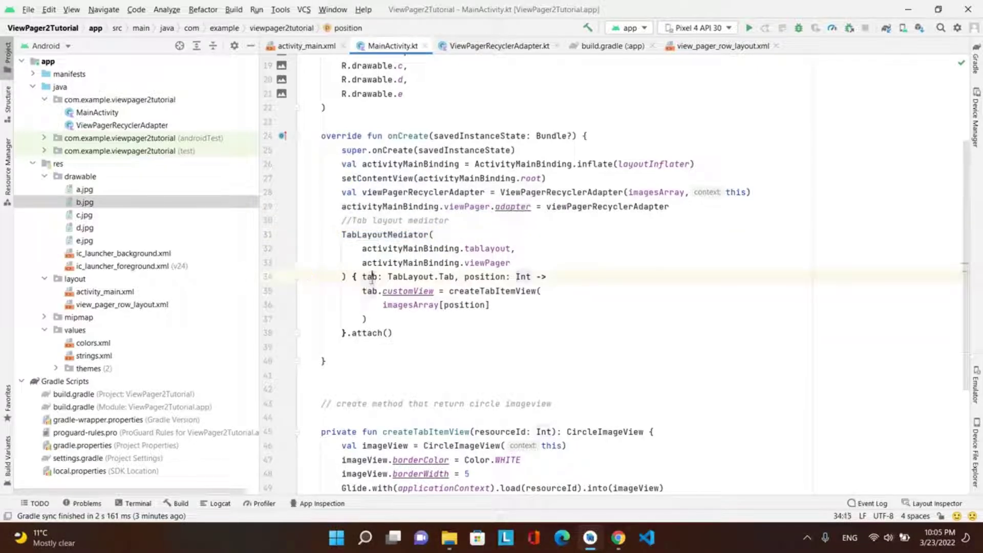
{"action": "double_click", "coordinate": [469, 278]}
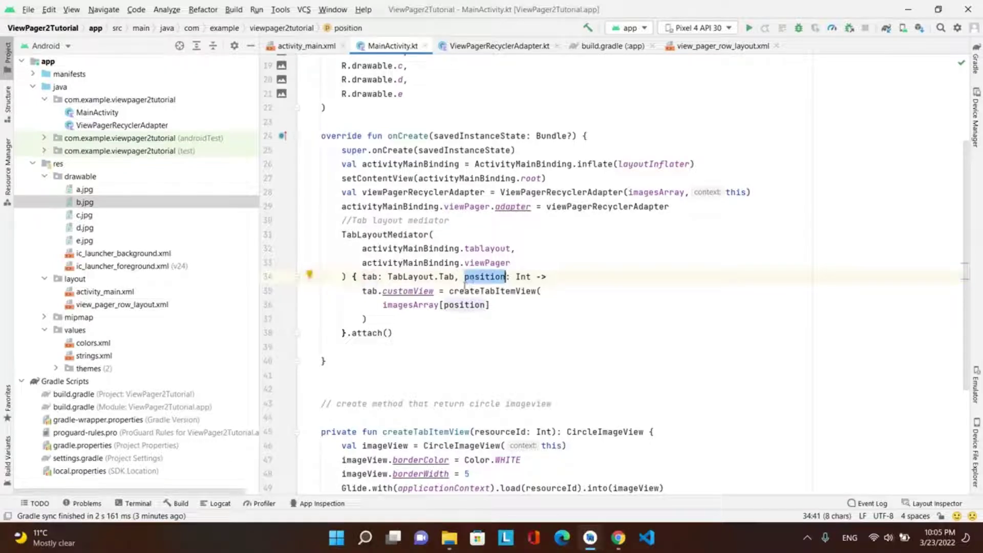
{"action": "double_click", "coordinate": [417, 306]}
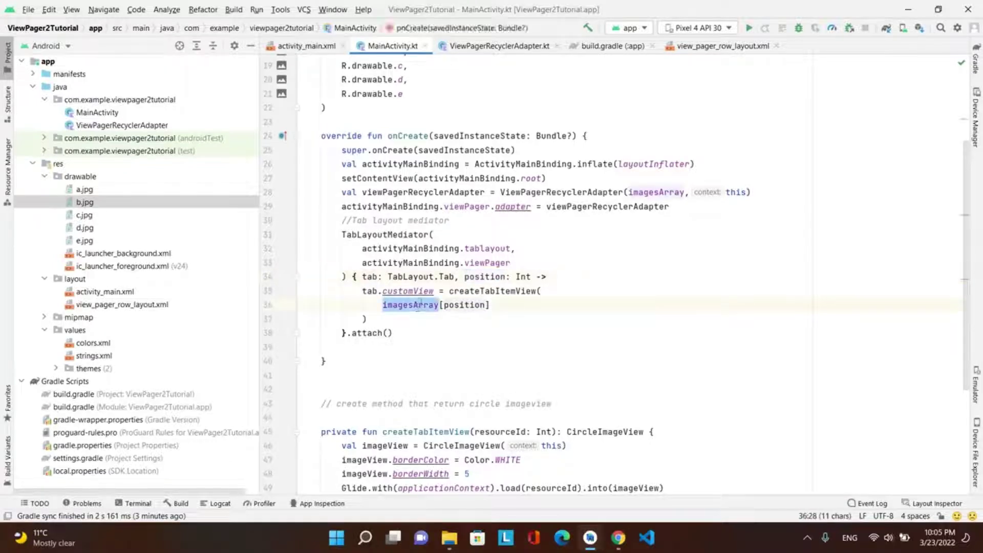
{"action": "left_click", "coordinate": [423, 91]}
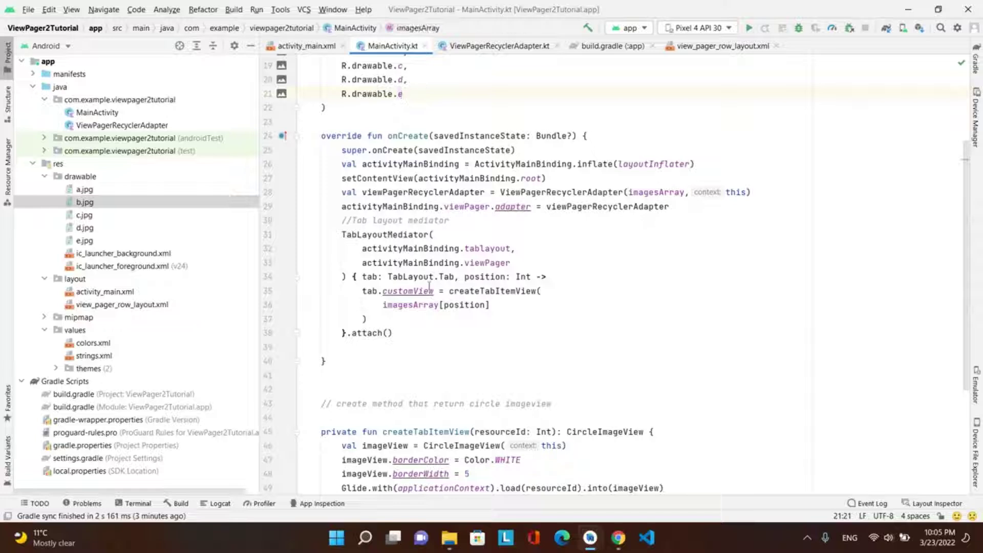
{"action": "double_click", "coordinate": [459, 307]}
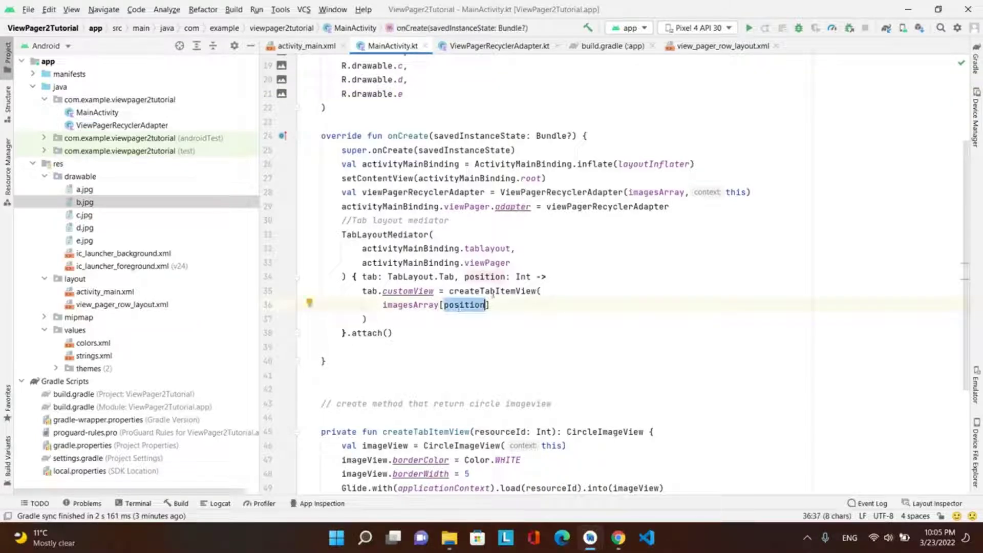
{"action": "double_click", "coordinate": [496, 291]}
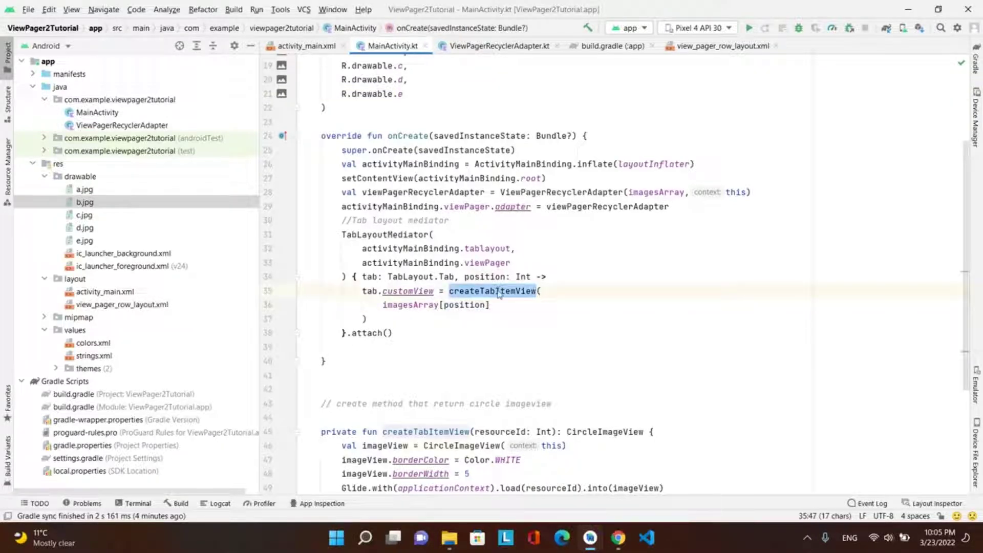
{"action": "scroll", "coordinate": [497, 293], "scroll_direction": "down", "scroll_amount": 5}
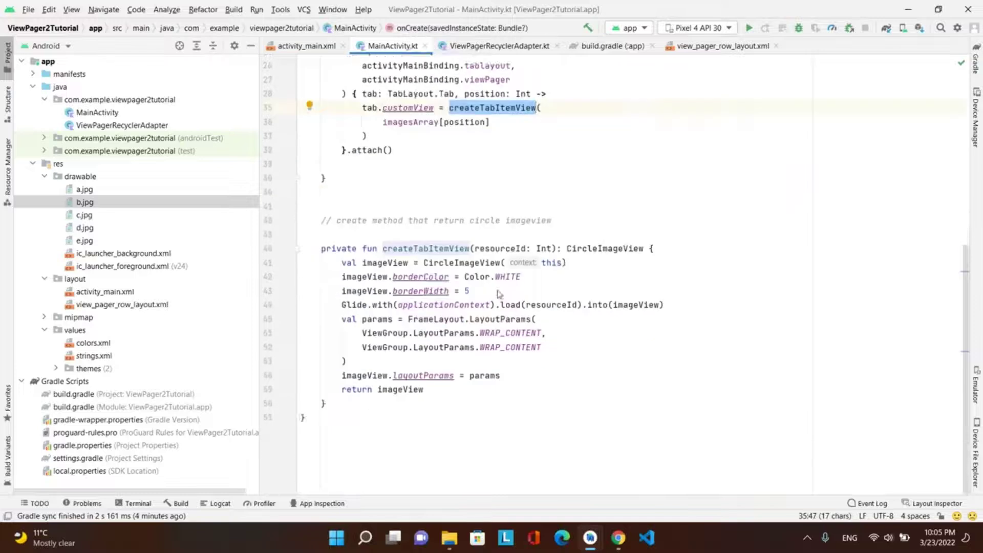
{"action": "double_click", "coordinate": [446, 248]}
{"action": "double_click", "coordinate": [503, 249]}
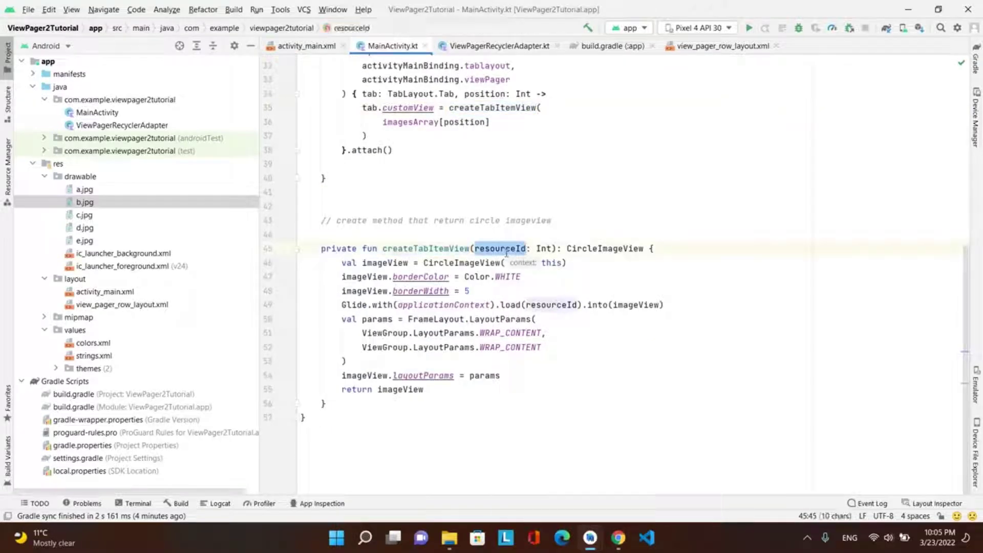
{"action": "double_click", "coordinate": [418, 122]}
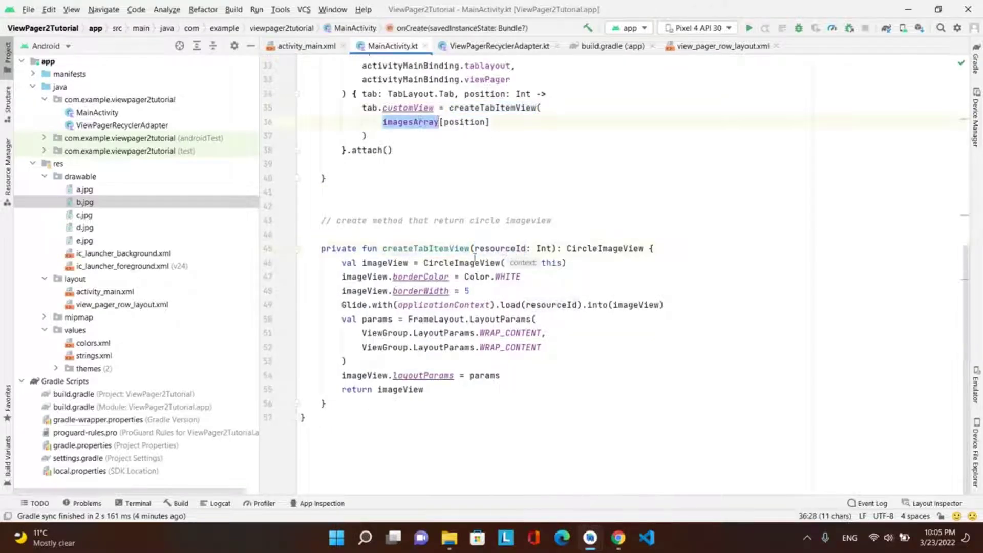
{"action": "scroll", "coordinate": [475, 259], "scroll_direction": "up", "scroll_amount": 7}
{"action": "scroll", "coordinate": [475, 259], "scroll_direction": "down", "scroll_amount": 5}
{"action": "scroll", "coordinate": [475, 259], "scroll_direction": "up", "scroll_amount": 2}
{"action": "scroll", "coordinate": [474, 259], "scroll_direction": "up", "scroll_amount": 1}
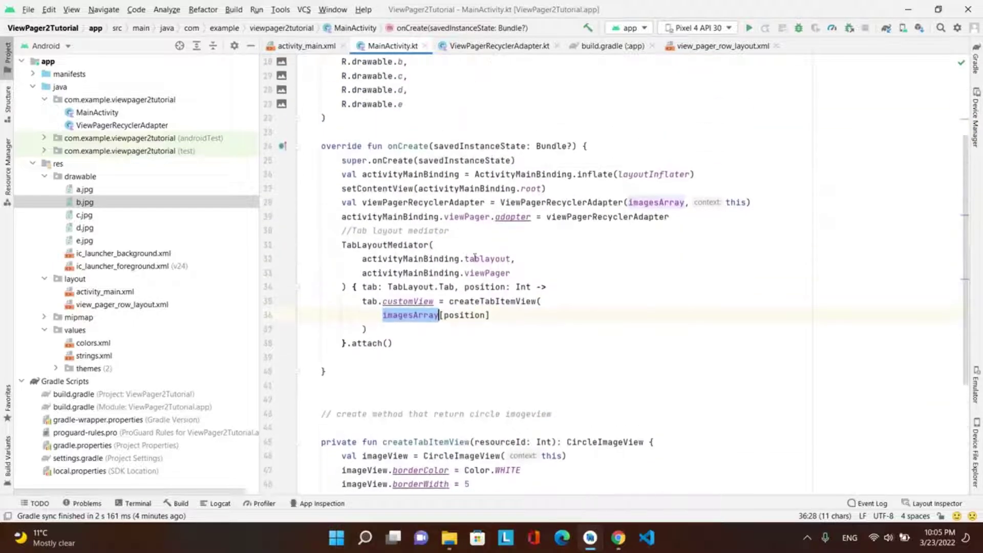
{"action": "left_click", "coordinate": [750, 29]}
Launch the app in the emulator, tap the tab icons, and swipe back to the white flowers image.
{"action": "left_click", "coordinate": [603, 390]}
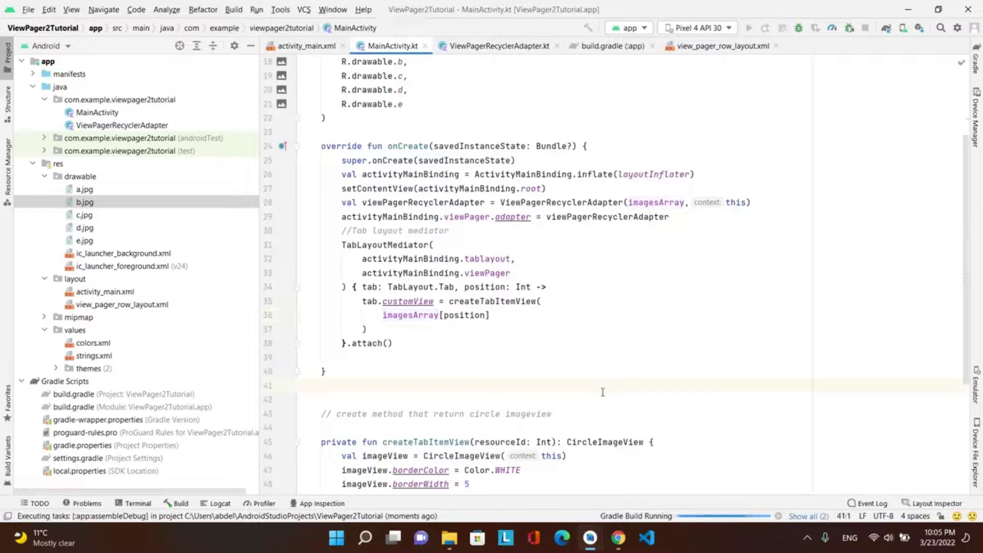
{"action": "scroll", "coordinate": [660, 330], "scroll_direction": "down", "scroll_amount": 3}
{"action": "key", "text": "Left"}
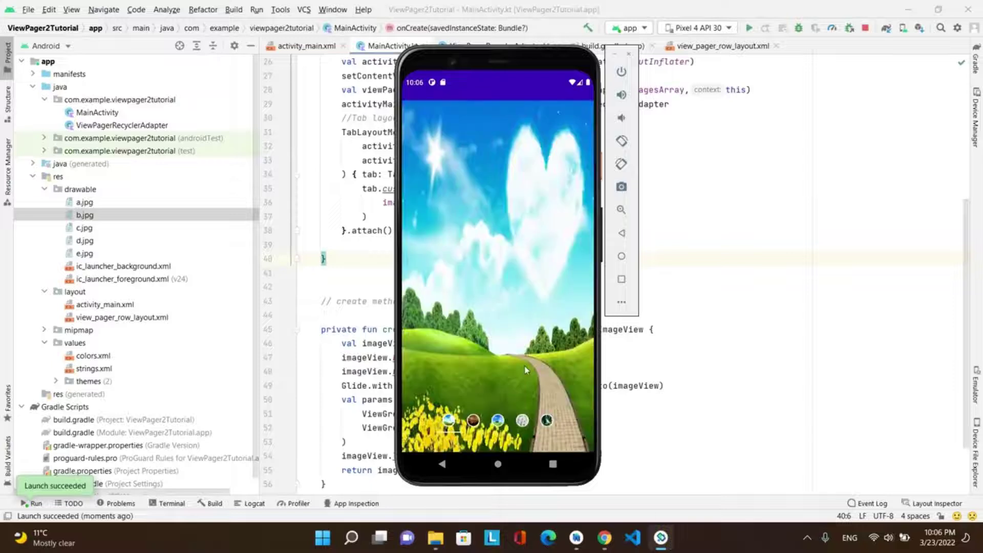
{"action": "left_click", "coordinate": [473, 421]}
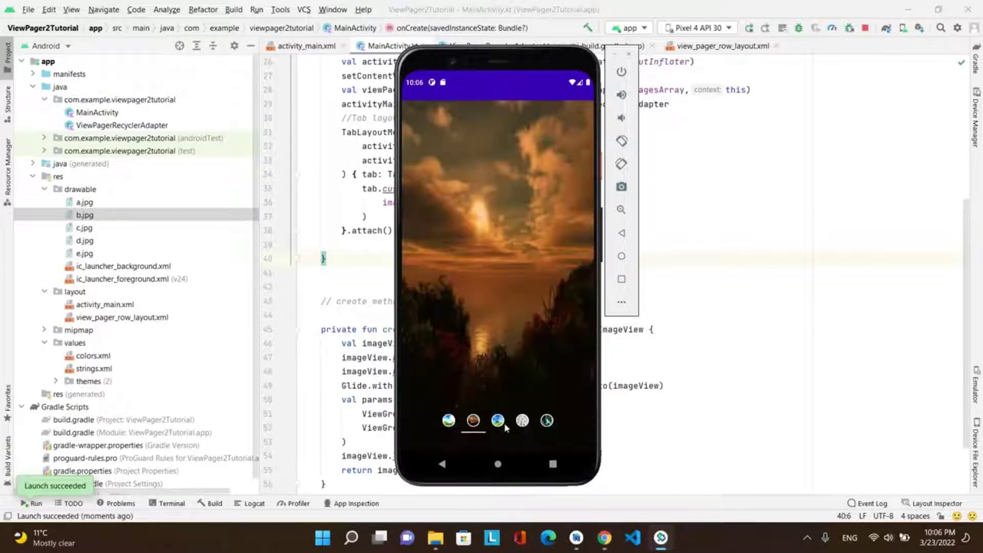
{"action": "left_click", "coordinate": [498, 420]}
{"action": "left_click", "coordinate": [547, 421]}
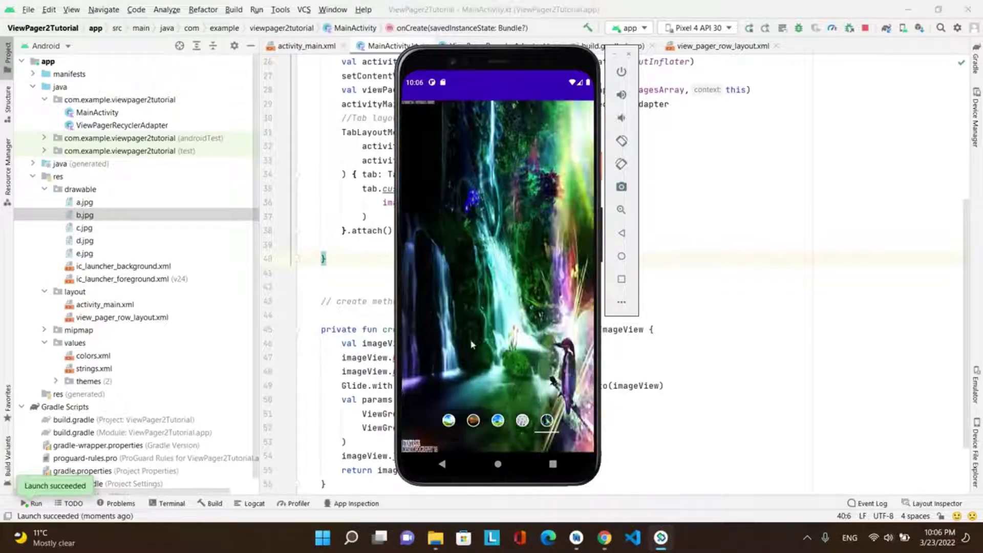
{"action": "left_click_drag", "start_coordinate": [466, 339], "coordinate": [721, 310]}
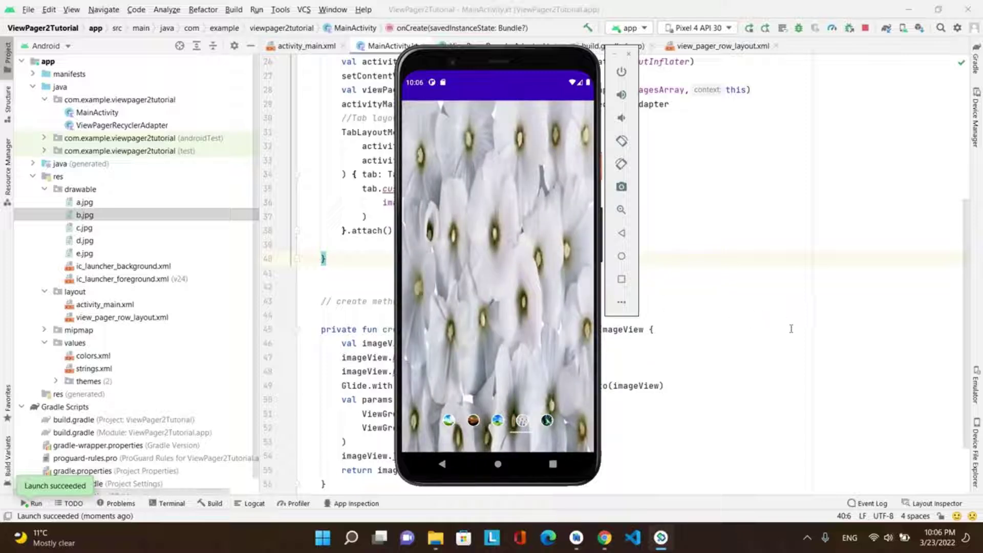